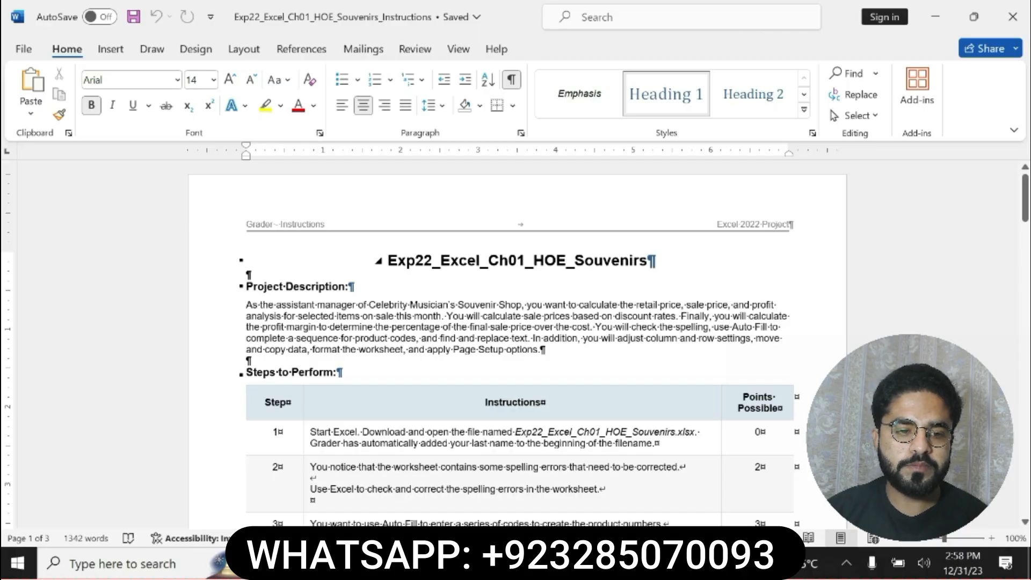
# Highlight the document title and the Project Description heading and paragraph in yellow
pyautogui.moveTo(379, 261); pyautogui.dragTo(655, 262)
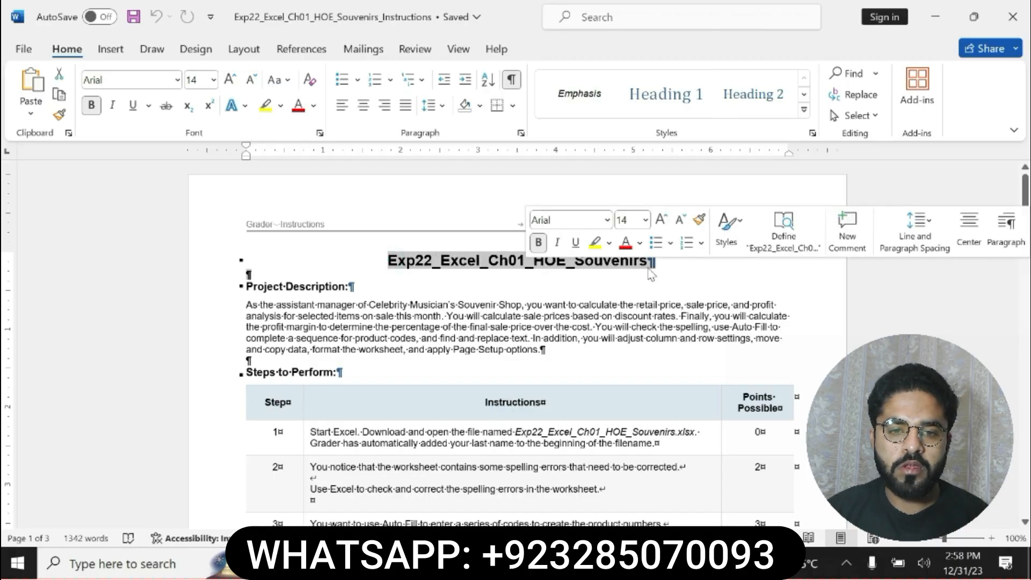
pyautogui.click(593, 242)
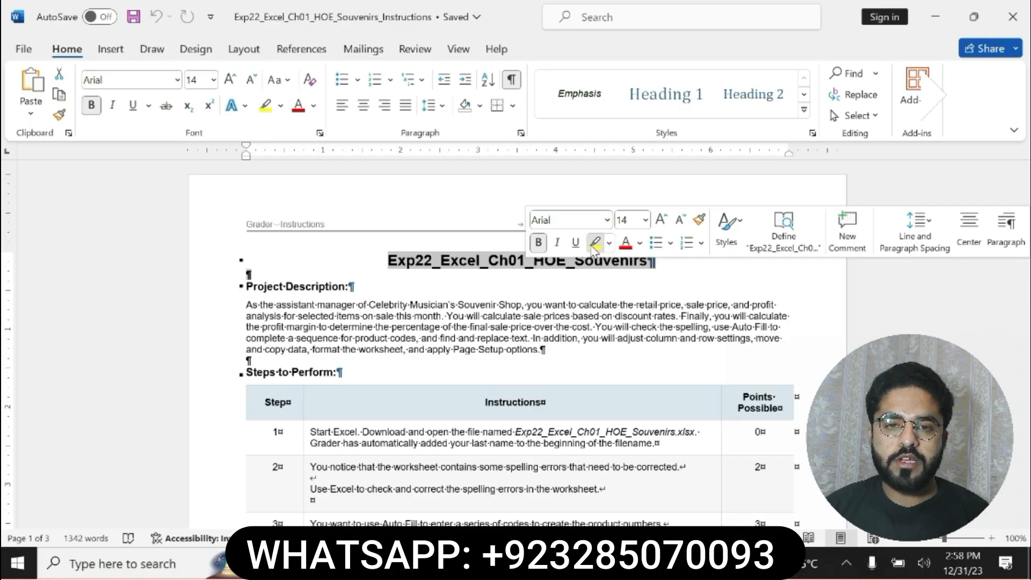
pyautogui.moveTo(379, 261); pyautogui.dragTo(655, 262)
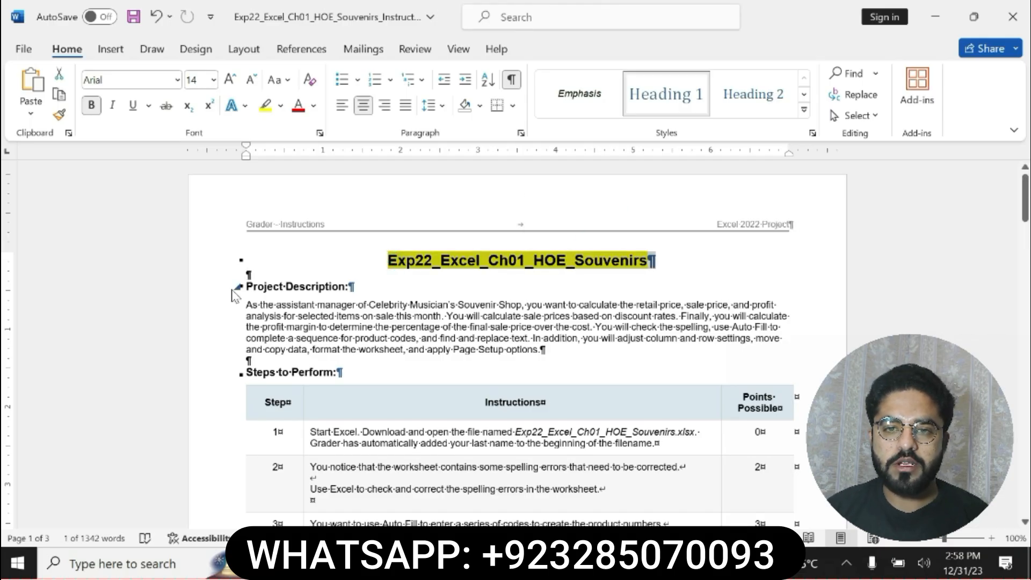
pyautogui.moveTo(226, 287); pyautogui.dragTo(237, 350)
pyautogui.click(610, 322)
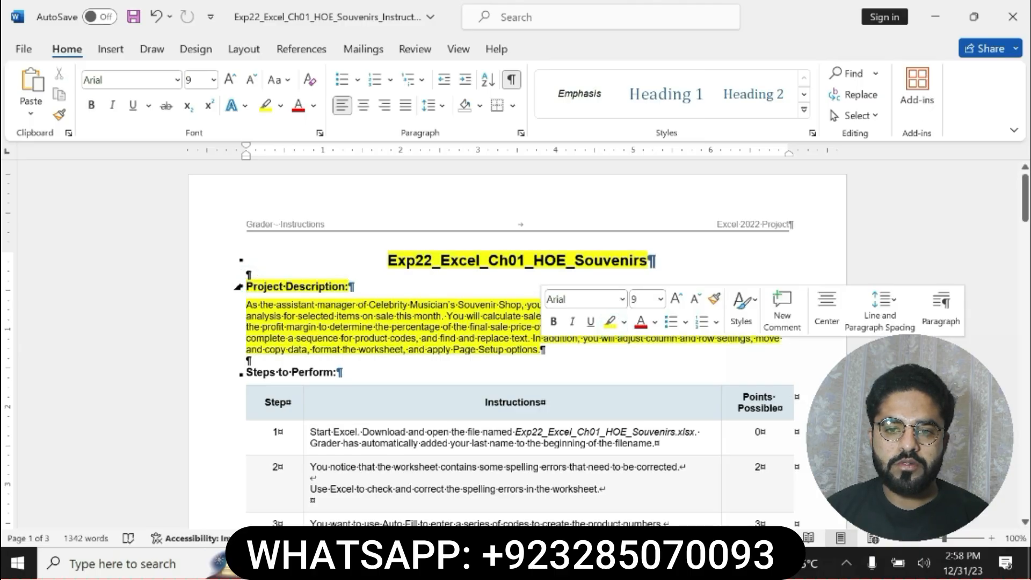
pyautogui.moveTo(247, 286); pyautogui.dragTo(540, 350)
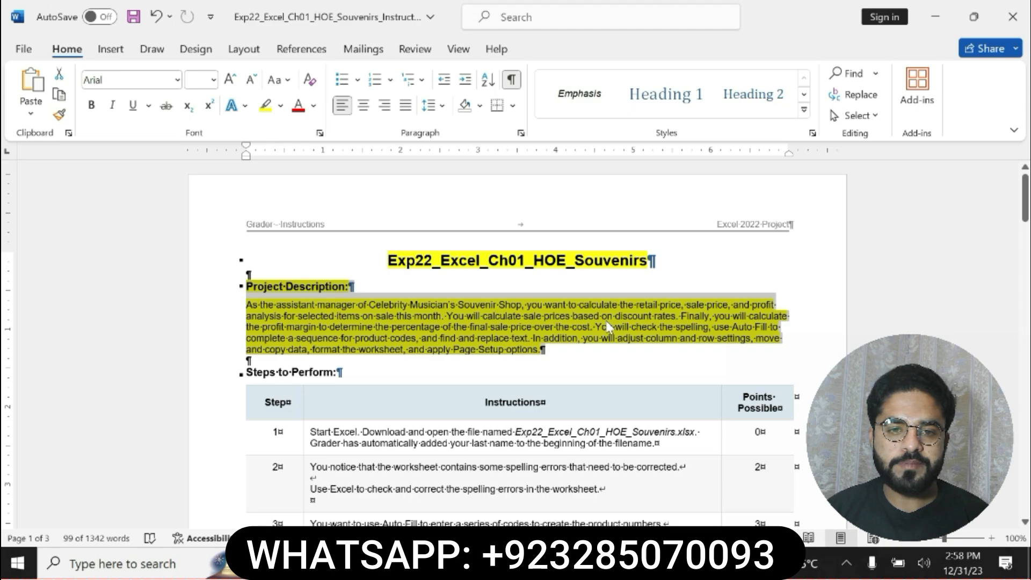
# Switch to the Excel workbook, dismiss the genuine Office notice, and return to the Word instructions
pyautogui.hotkey('alt', 'Tab')
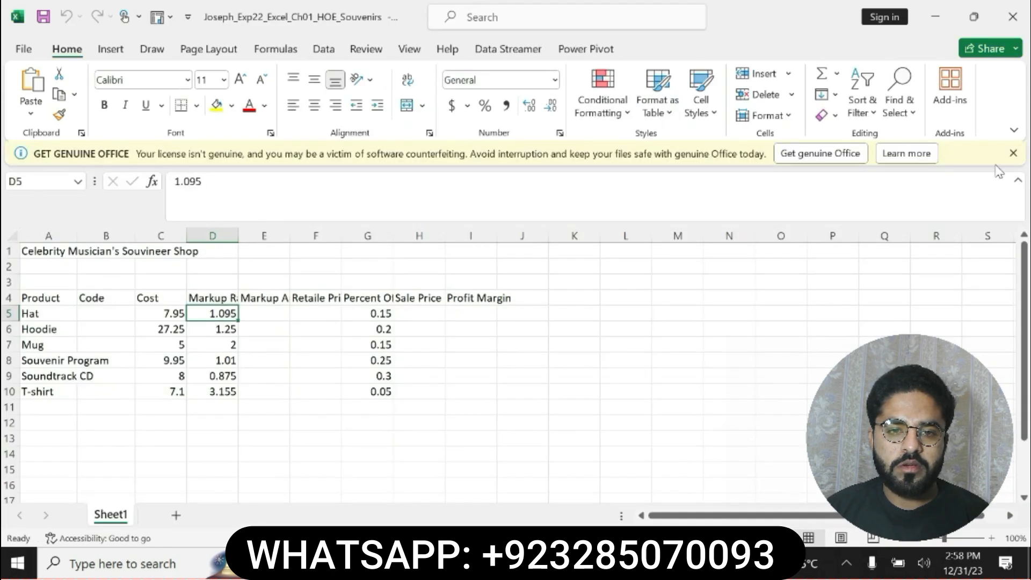
pyautogui.click(1013, 154)
pyautogui.hotkey('alt', 'Tab')
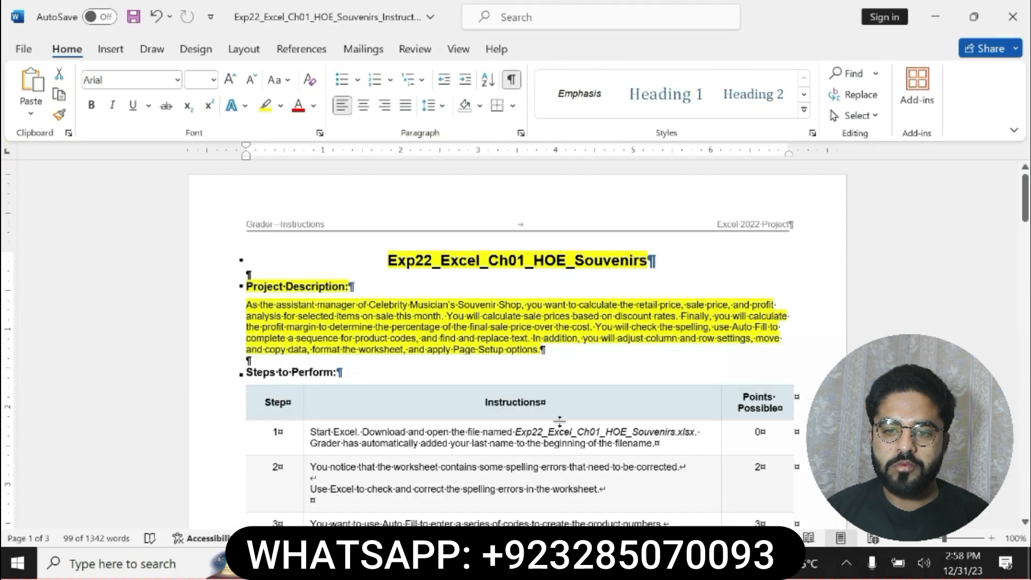
# Highlight the instruction text of step 1 in the Steps to Perform table in yellow
pyautogui.scroll(-5, 1012, 199)
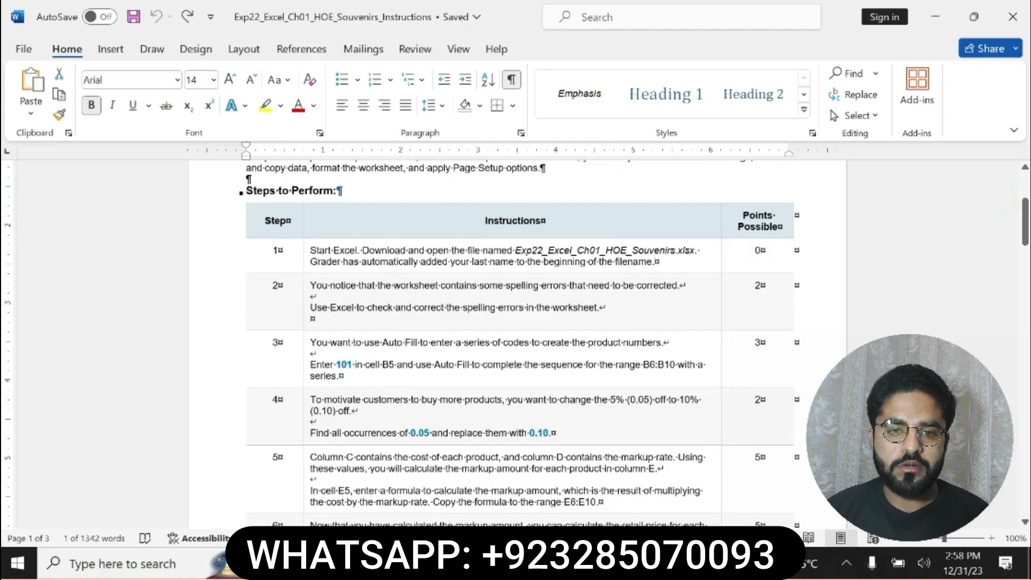
pyautogui.moveTo(311, 251); pyautogui.dragTo(651, 262)
pyautogui.click(644, 232)
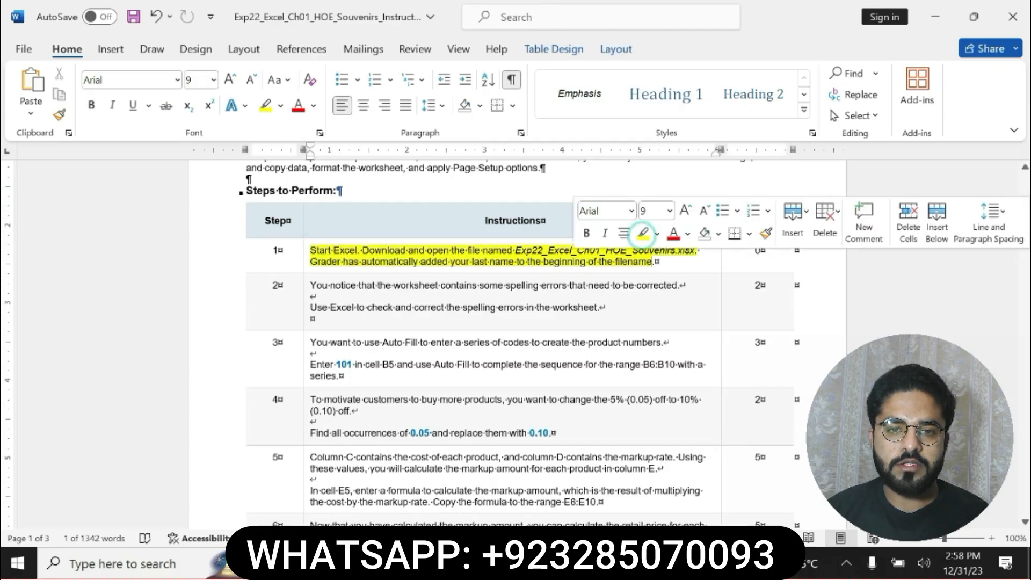
# Make the sentence about downloading and opening Exp22_Excel_Ch01_HOE_Souvenirs.xlsx in step 1 bold
pyautogui.click(317, 250)
pyautogui.moveTo(313, 250); pyautogui.dragTo(653, 262)
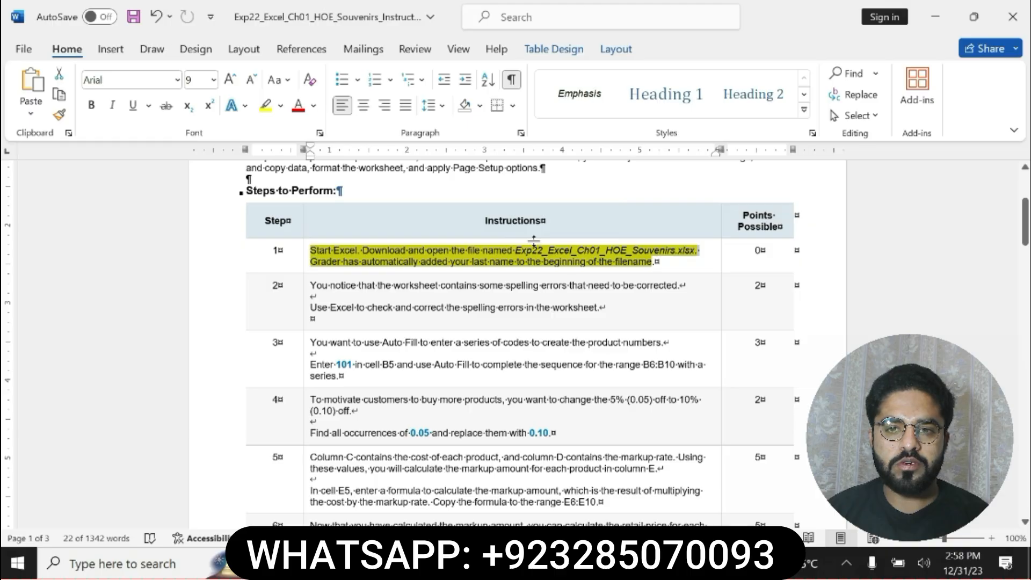
pyautogui.click(373, 249)
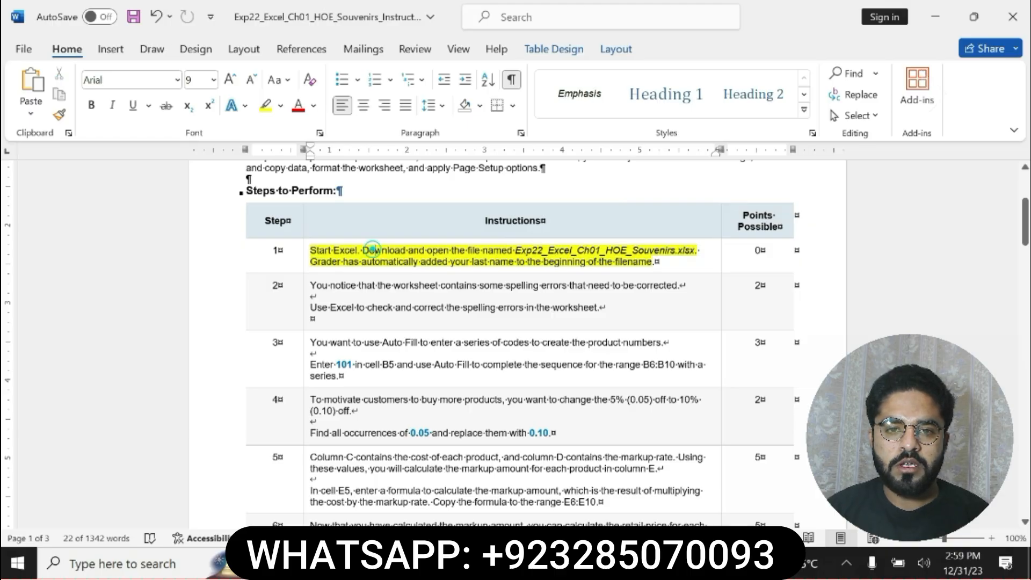
pyautogui.moveTo(363, 249); pyautogui.dragTo(698, 250)
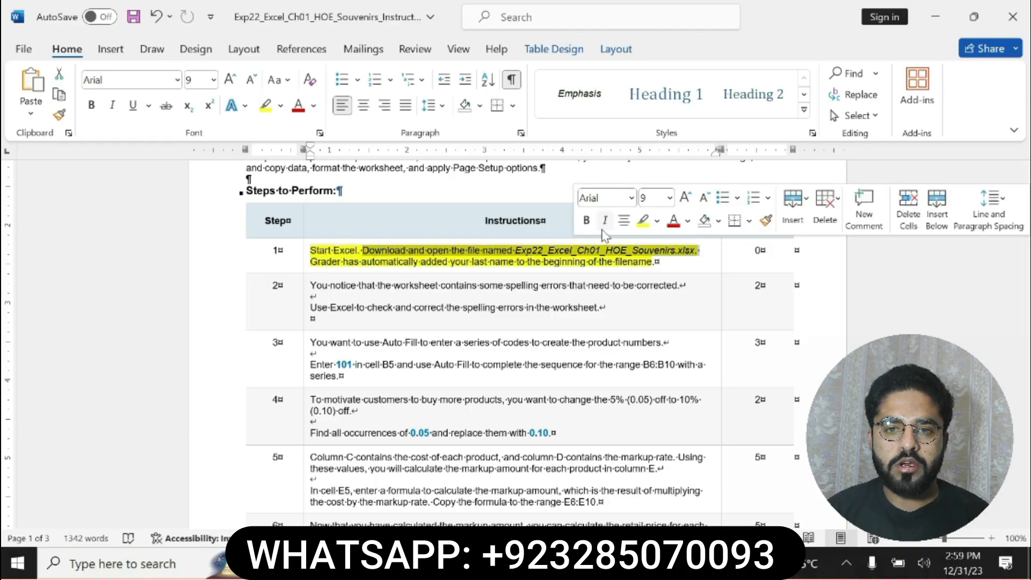
pyautogui.click(586, 220)
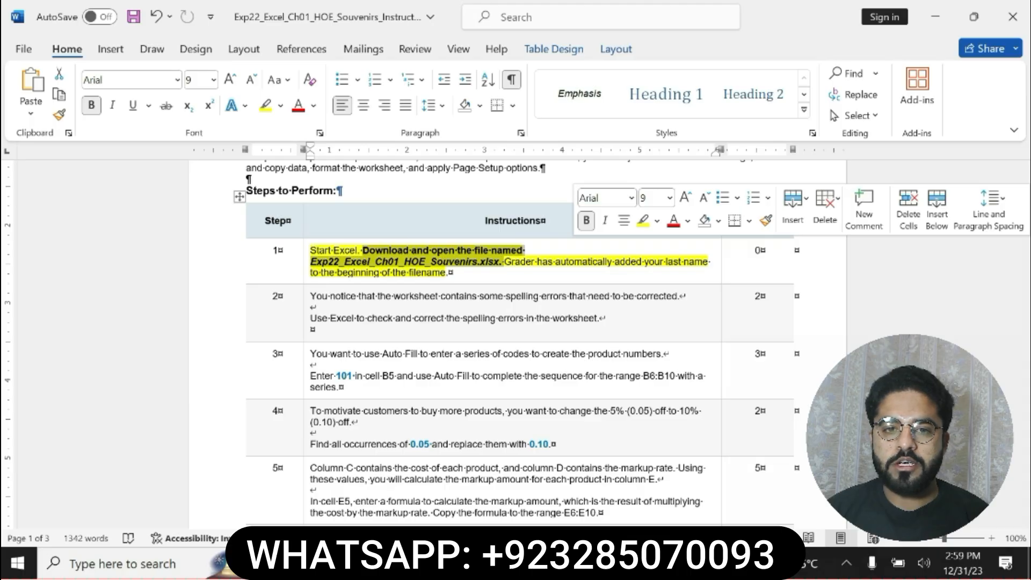
# Look at the workbook in Excel, and back in Word undo the bold and yellow highlight on step 1
pyautogui.hotkey('alt', 'Tab')
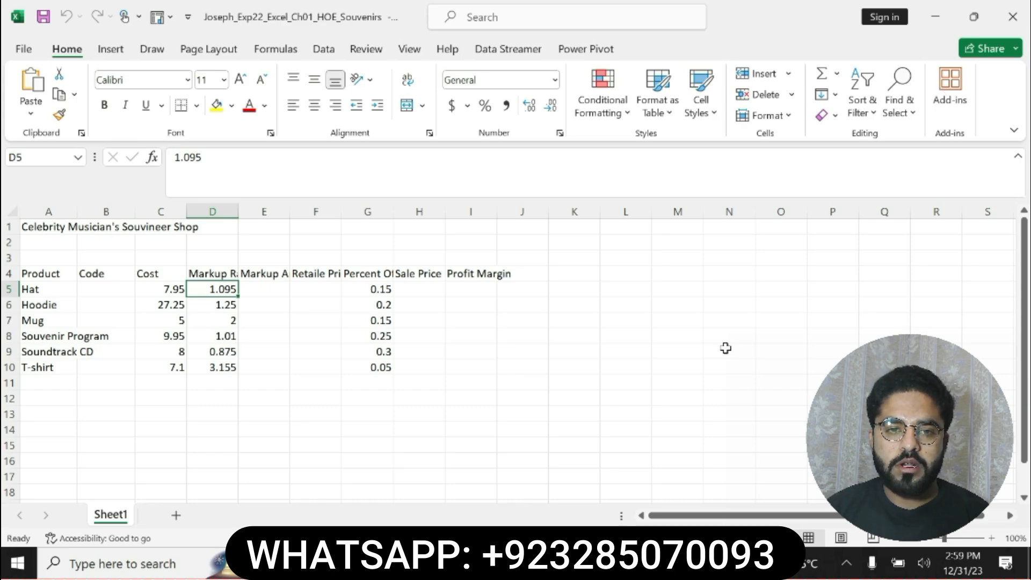
pyautogui.click(590, 563)
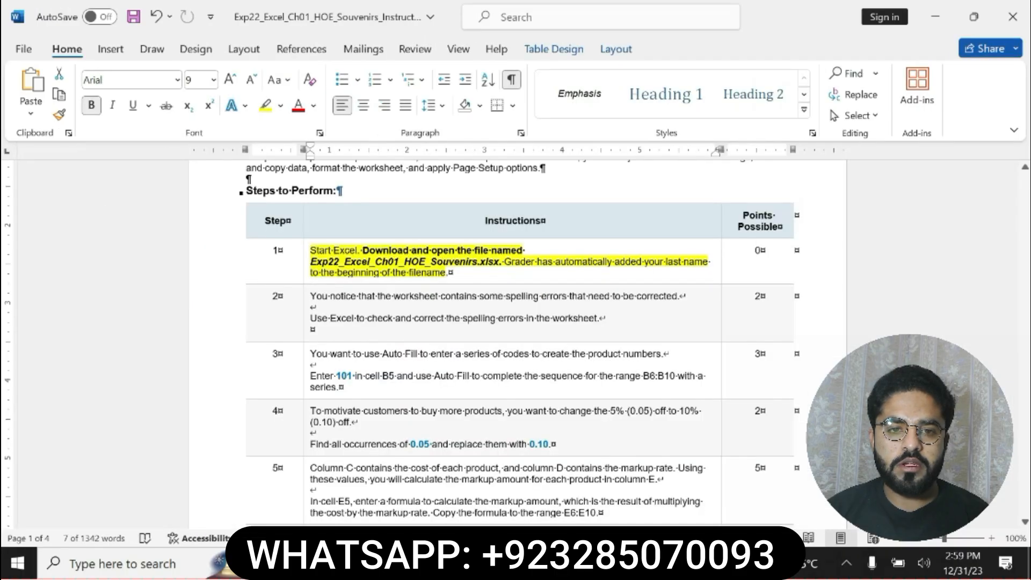
pyautogui.hotkey('ctrl', 'z')
pyautogui.hotkey('ctrl', 'z')
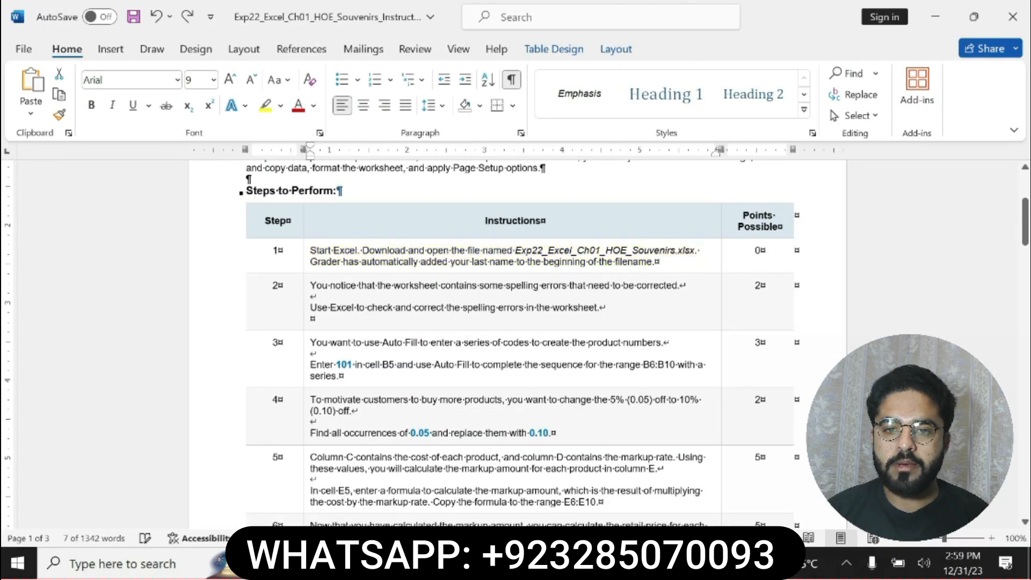
# Highlight both sentences of the step 2 instruction about correcting spelling errors in yellow
pyautogui.moveTo(310, 285); pyautogui.dragTo(495, 307)
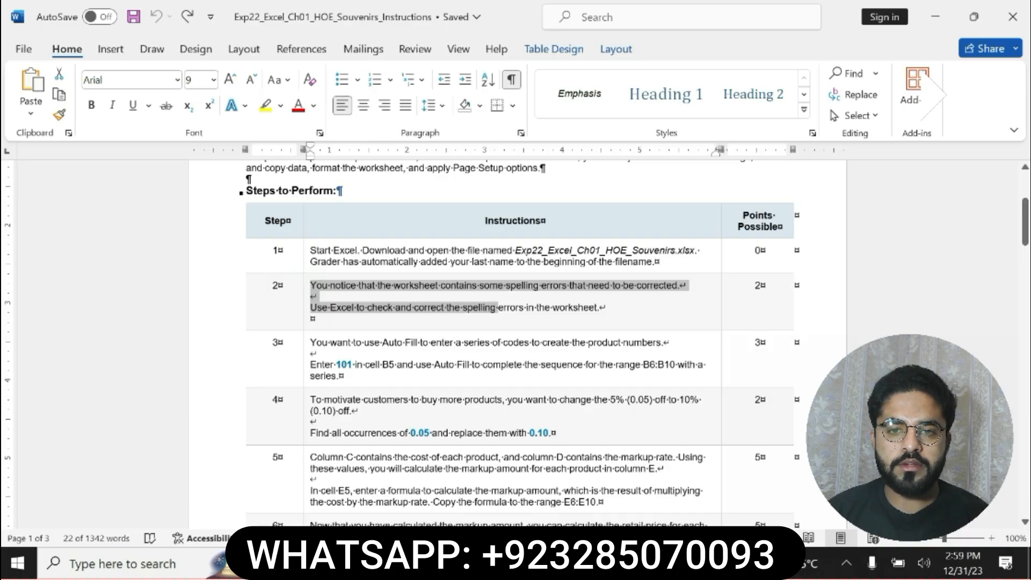
pyautogui.moveTo(495, 307); pyautogui.dragTo(599, 308)
pyautogui.click(642, 282)
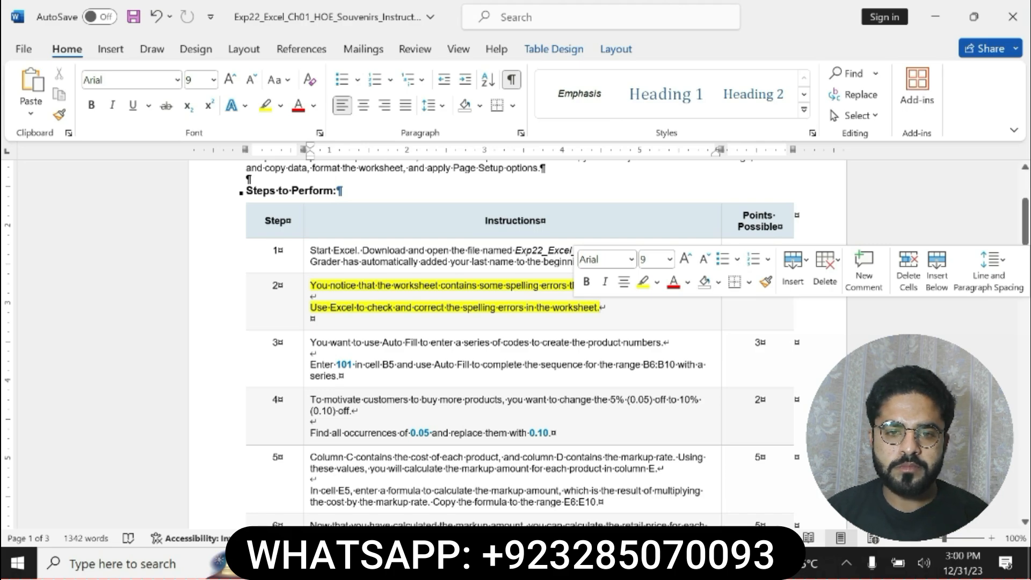
# Switch to Excel and spell-check the whole sheet, changing all occurrences of Souvineer to Souvenir and Retaile to Retailed
pyautogui.hotkey('alt', 'Tab')
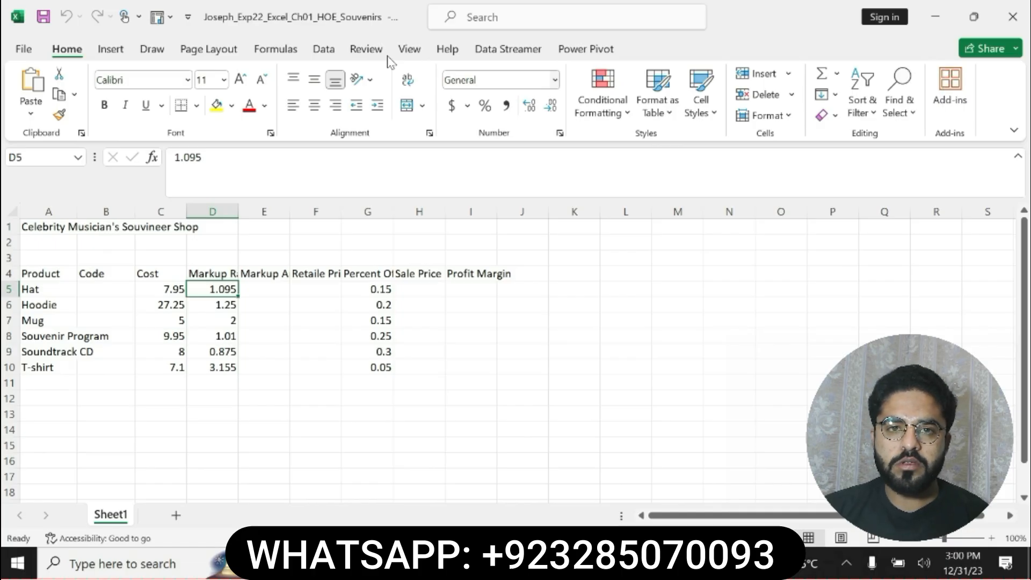
pyautogui.click(367, 49)
pyautogui.click(32, 88)
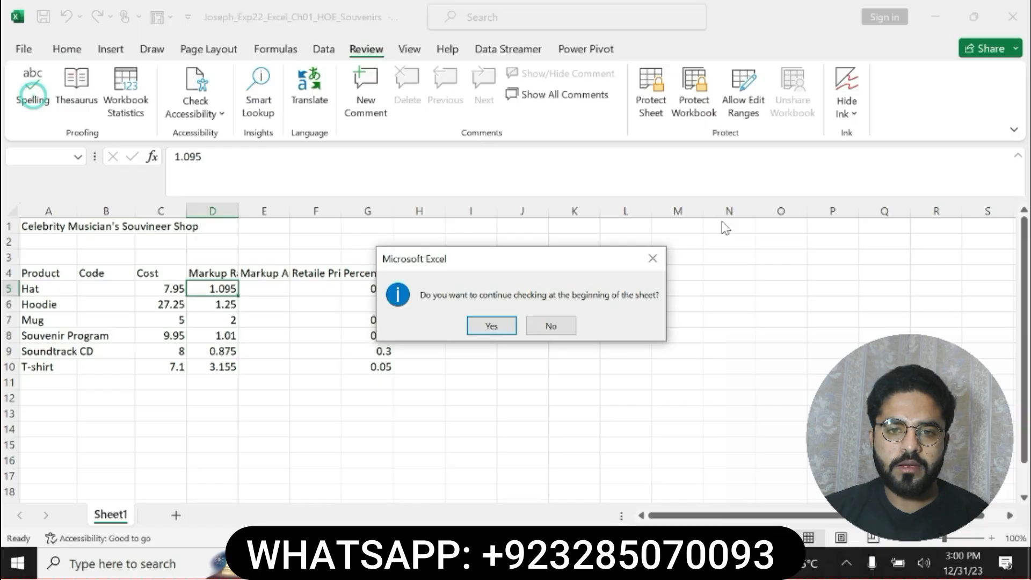
pyautogui.click(491, 325)
pyautogui.click(802, 220)
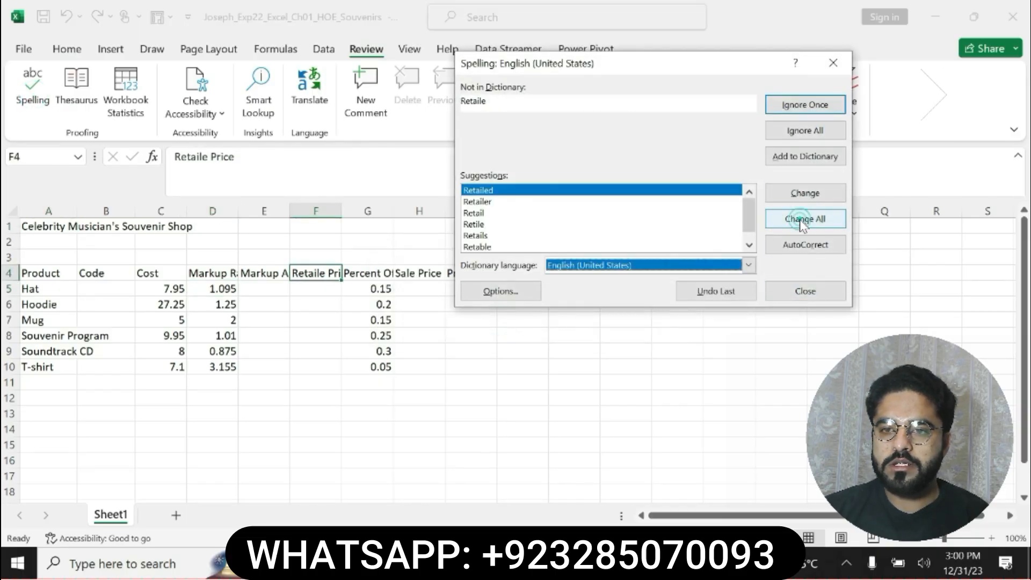
pyautogui.click(803, 220)
pyautogui.click(524, 322)
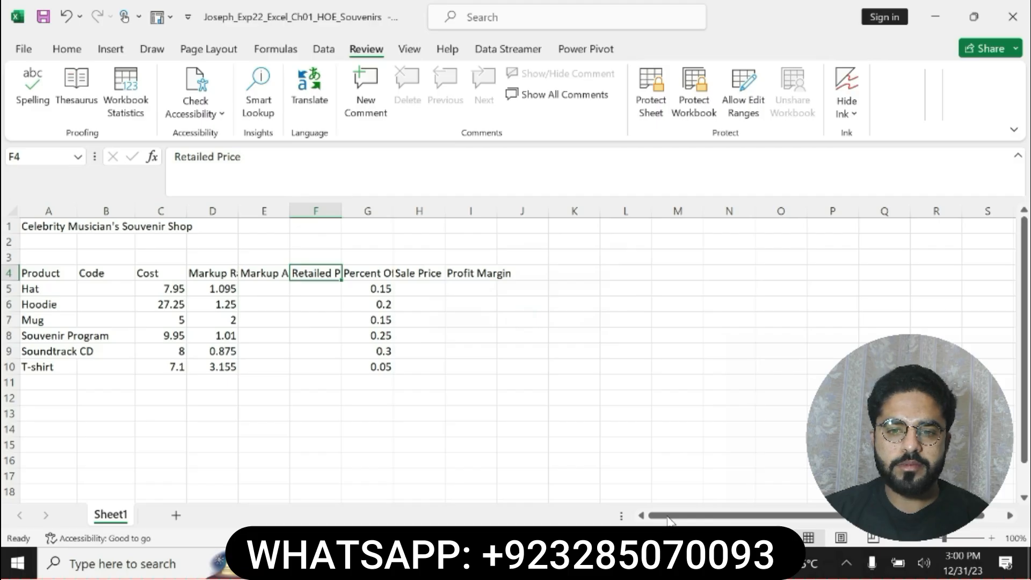
# Return to Word, undo the highlight on step 2, and highlight the step 3 Auto Fill instruction in yellow
pyautogui.hotkey('alt', 'Tab')
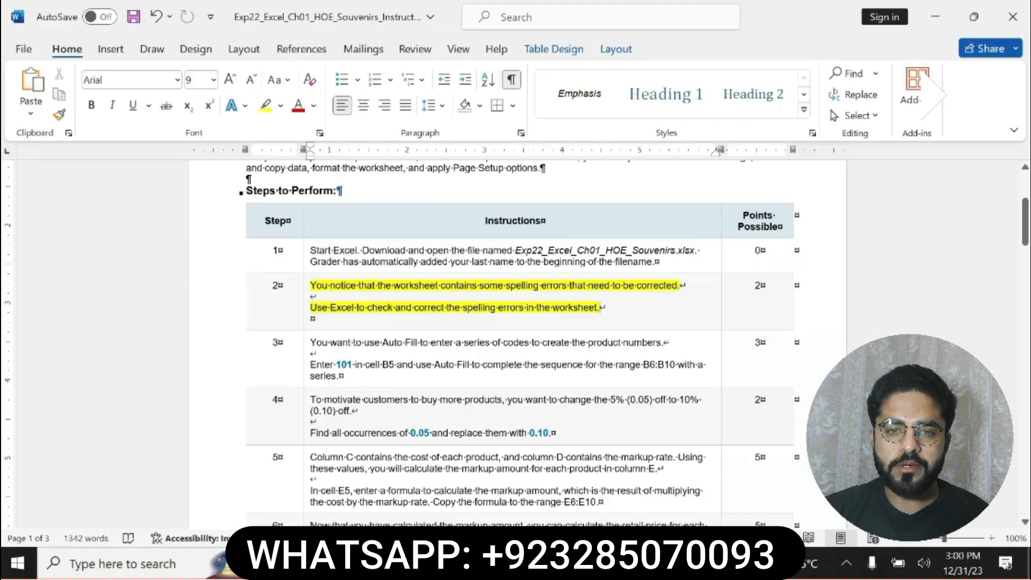
pyautogui.hotkey('ctrl', 'z')
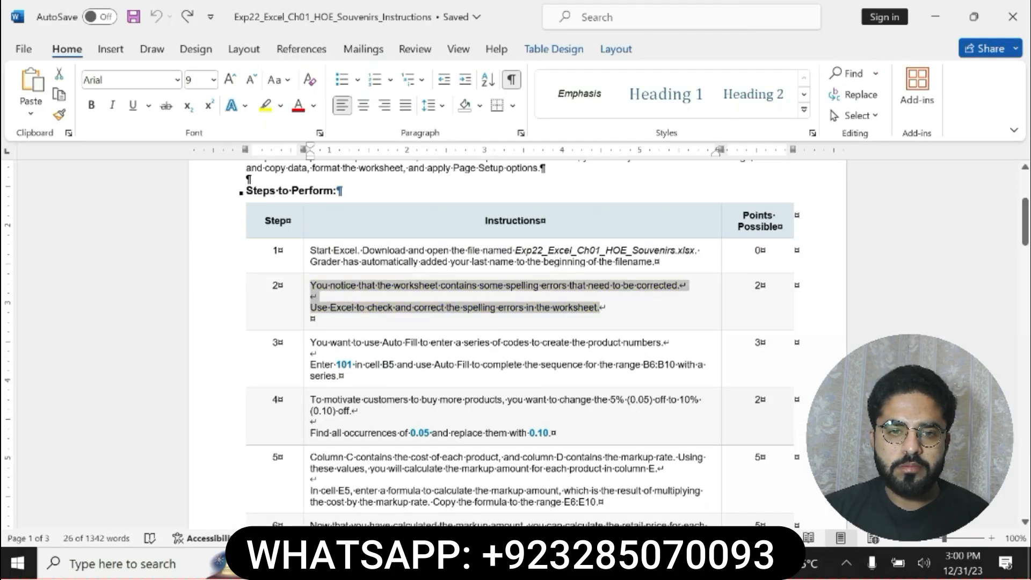
pyautogui.moveTo(431, 365); pyautogui.dragTo(317, 340)
pyautogui.tripleClick(316, 340)
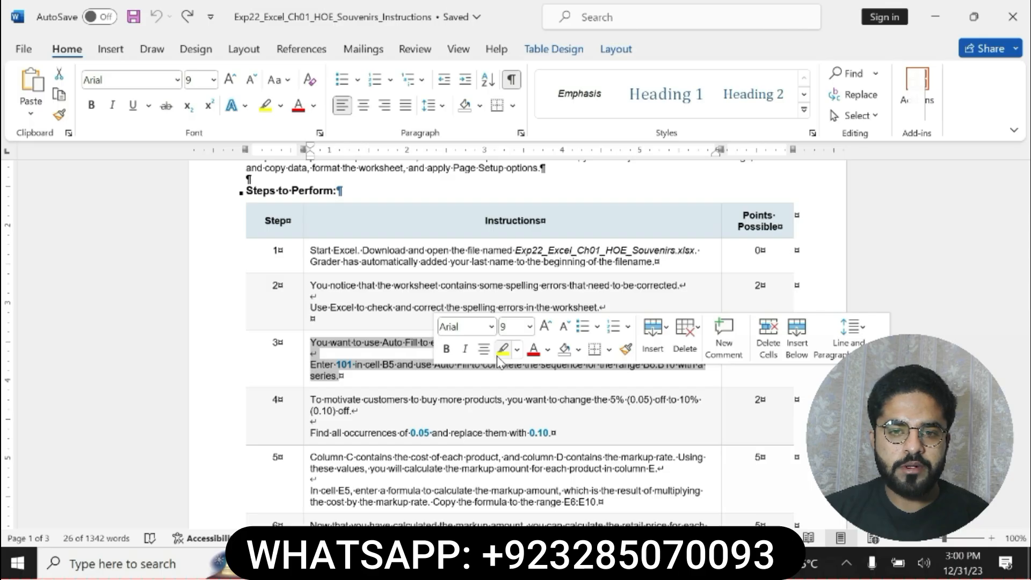
pyautogui.click(502, 349)
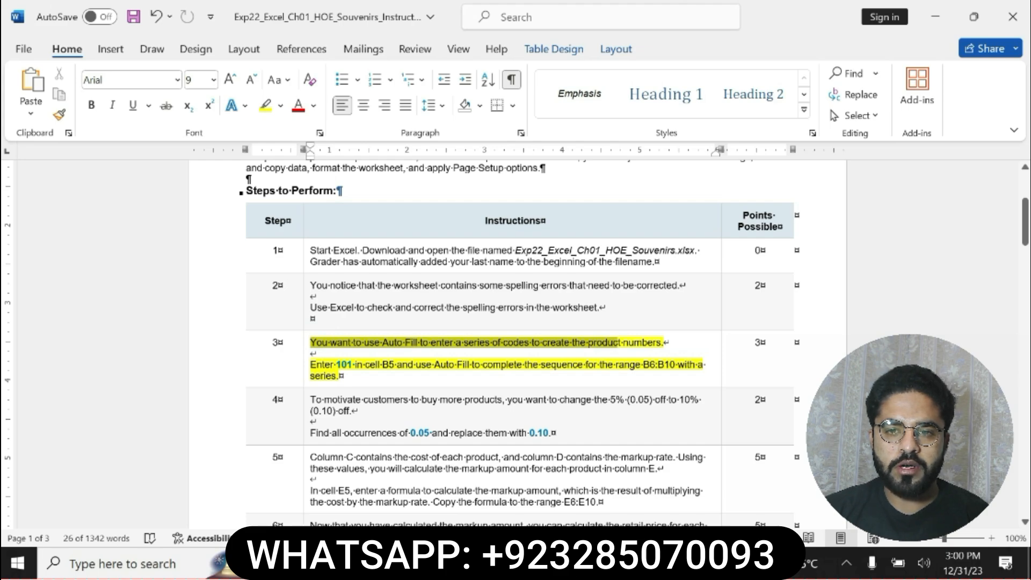
pyautogui.moveTo(619, 343); pyautogui.dragTo(340, 377)
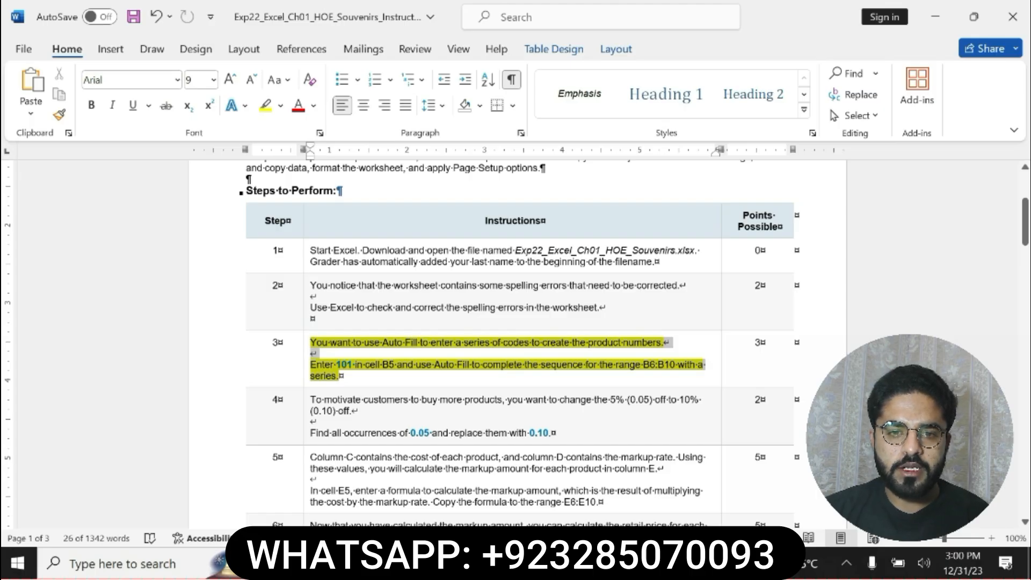
pyautogui.click(312, 365)
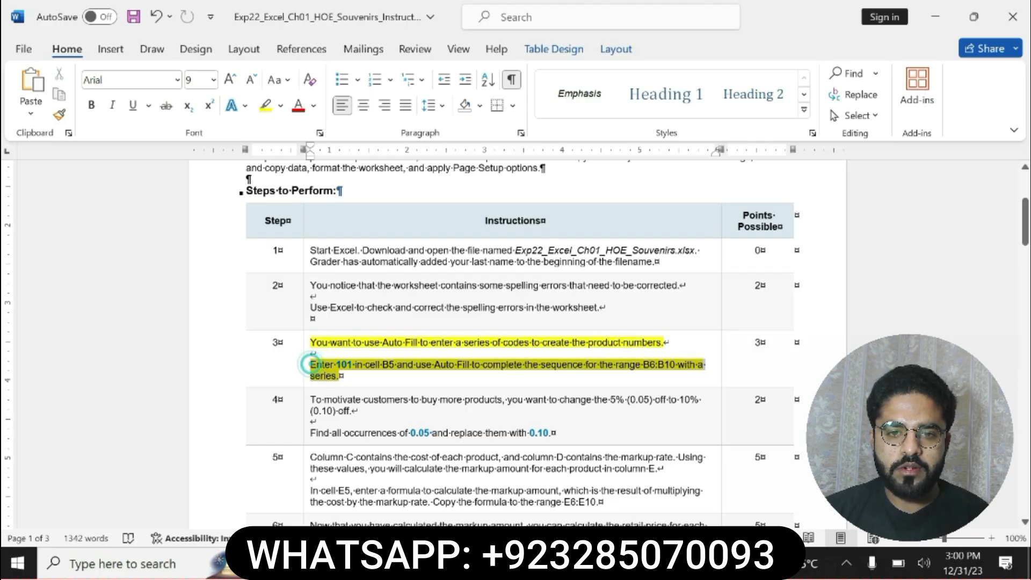
pyautogui.doubleClick(343, 364)
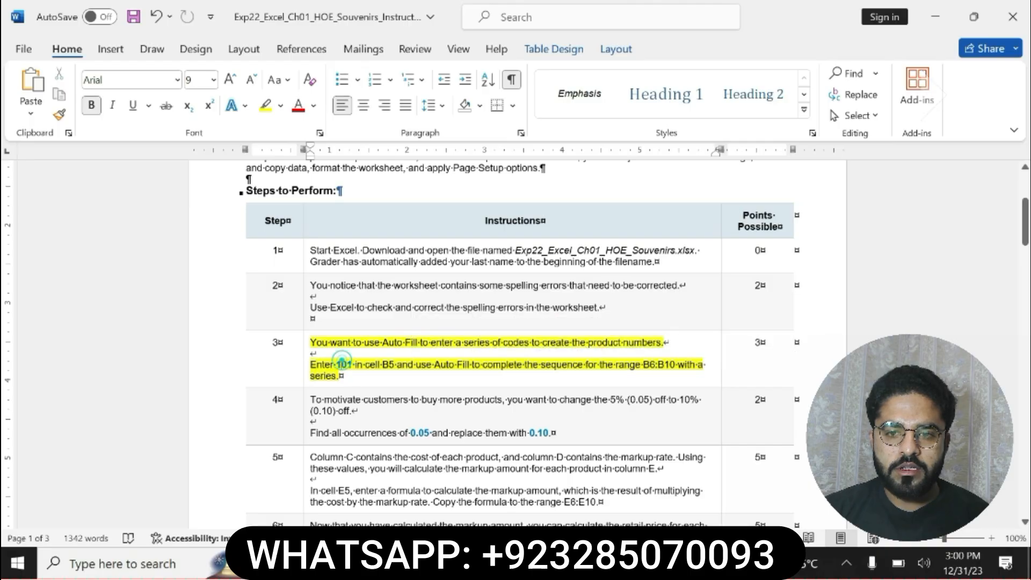
# Switch to Excel and enter 101 in cell B5 as the Hat's product code
pyautogui.hotkey('alt', 'Tab')
pyautogui.click(94, 288)
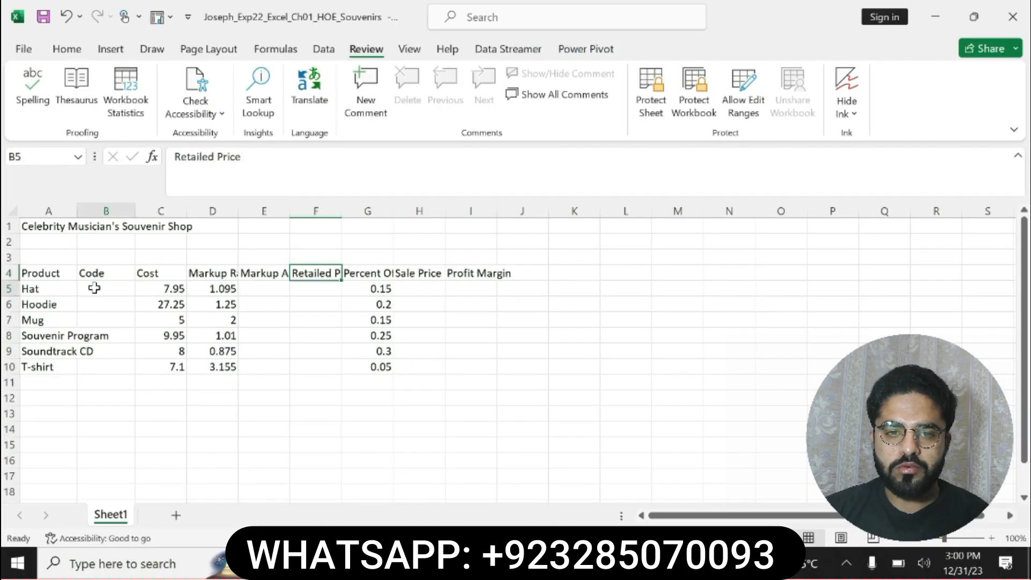
pyautogui.write('101')
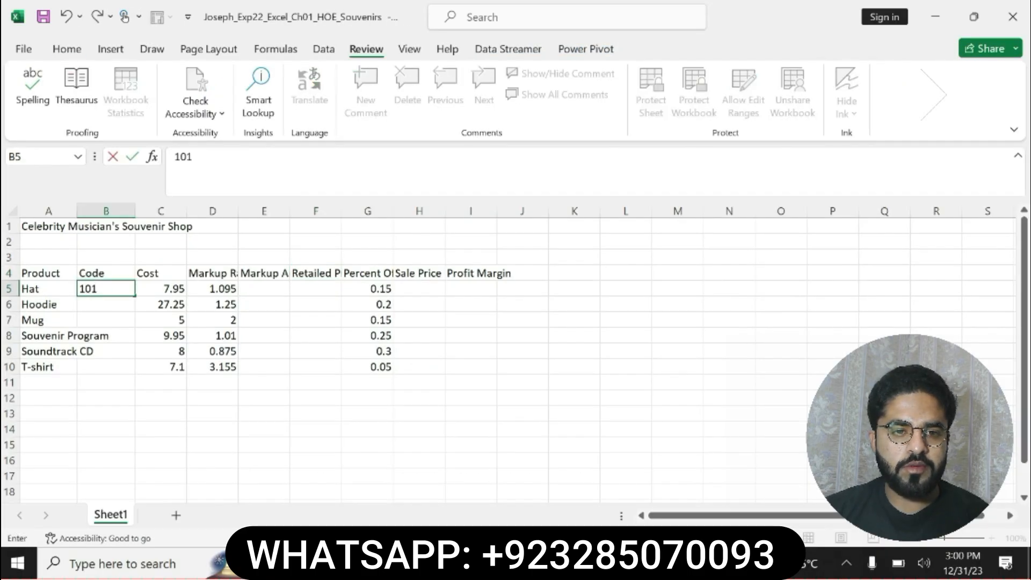
pyautogui.press('Return')
# Try to Auto Fill the product code from B5 down through B10, and undo the fill
pyautogui.click(94, 287)
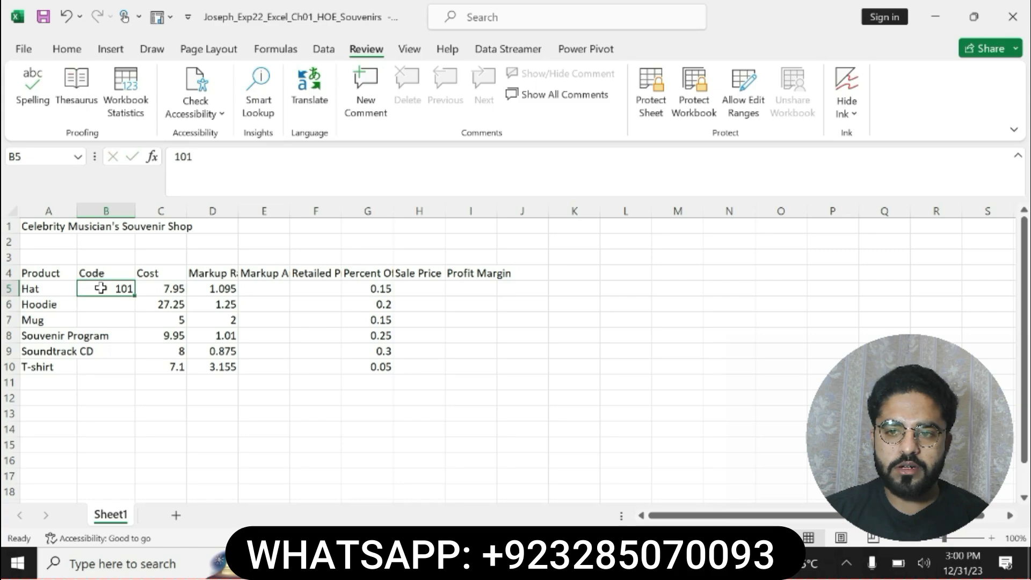
pyautogui.moveTo(134, 295); pyautogui.dragTo(138, 384)
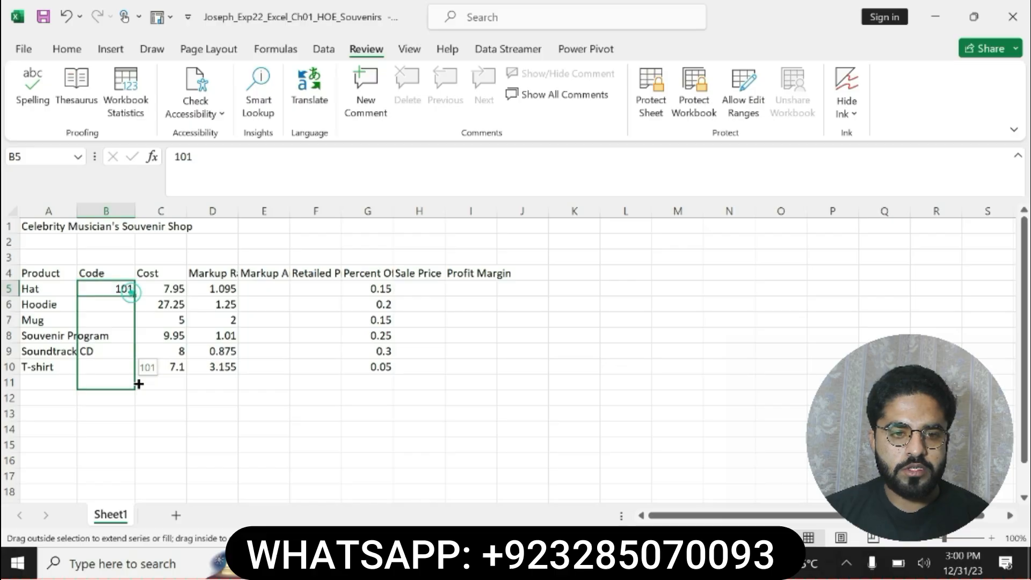
pyautogui.moveTo(138, 383); pyautogui.dragTo(137, 373)
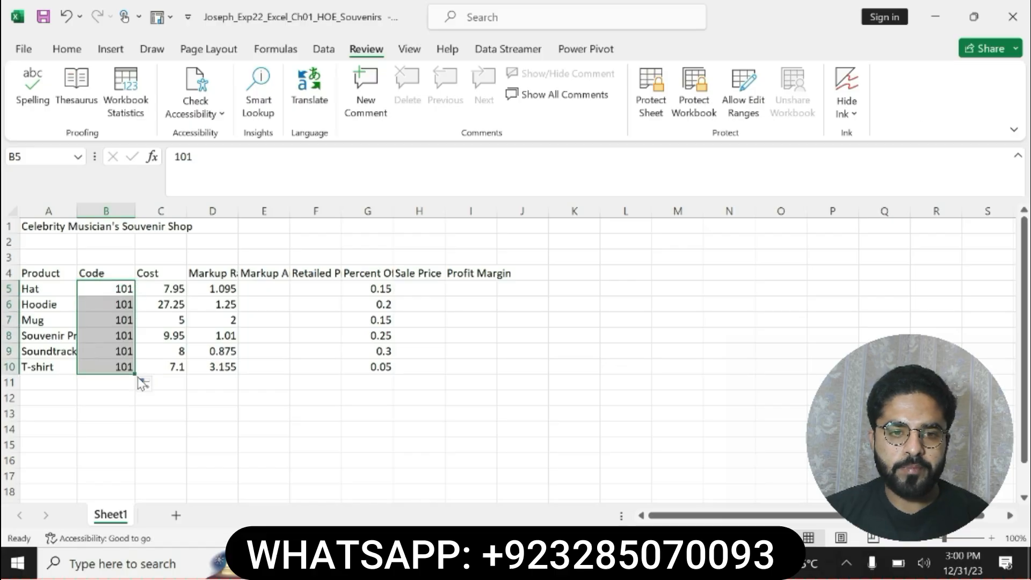
pyautogui.hotkey('ctrl', 'z')
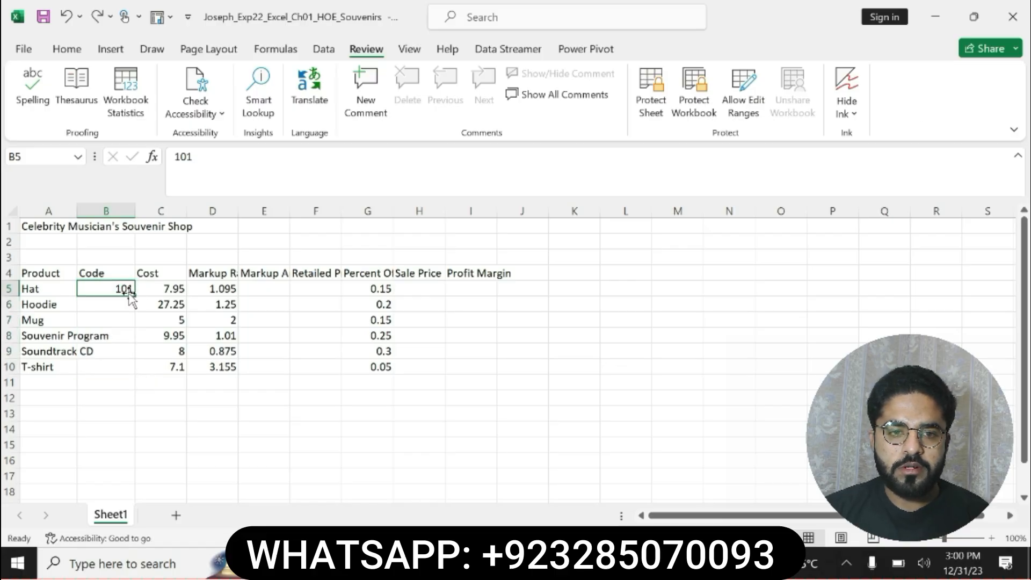
# Check the step 3 instruction in Word, return to Excel, and Auto Fill the codes from B5 through B10 as a series
pyautogui.hotkey('alt', 'Tab')
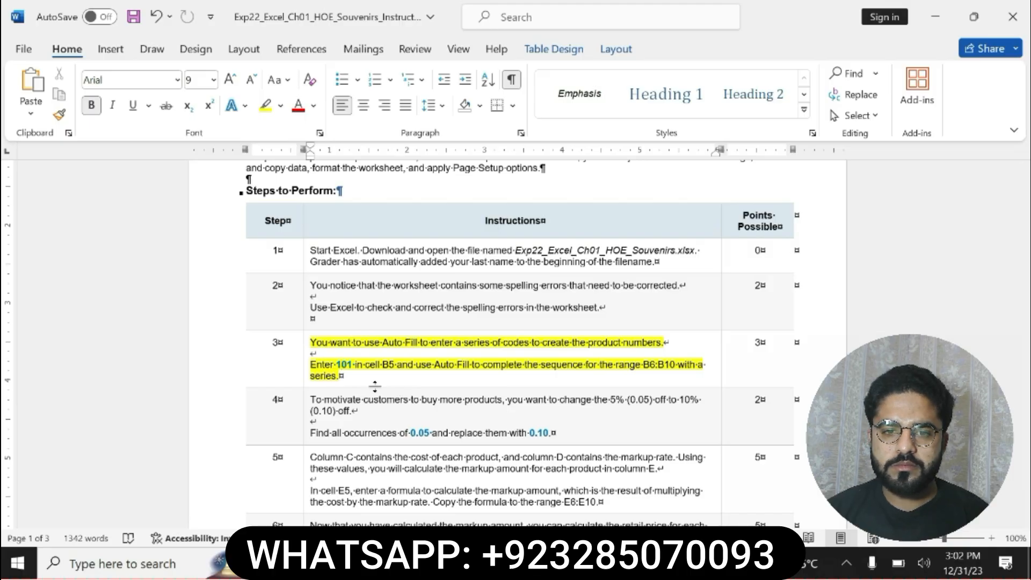
pyautogui.hotkey('alt', 'Tab')
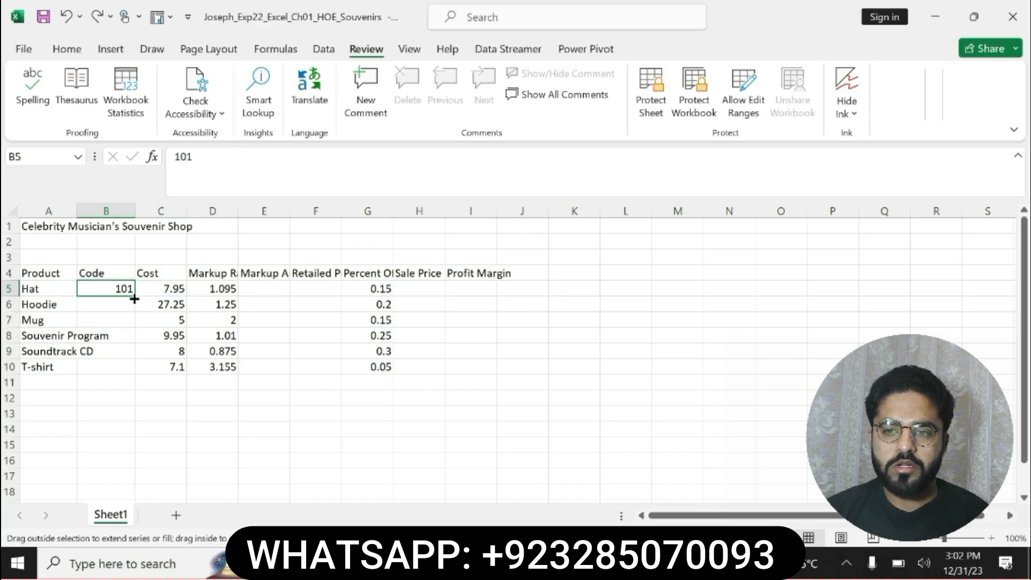
pyautogui.moveTo(134, 299); pyautogui.dragTo(138, 372)
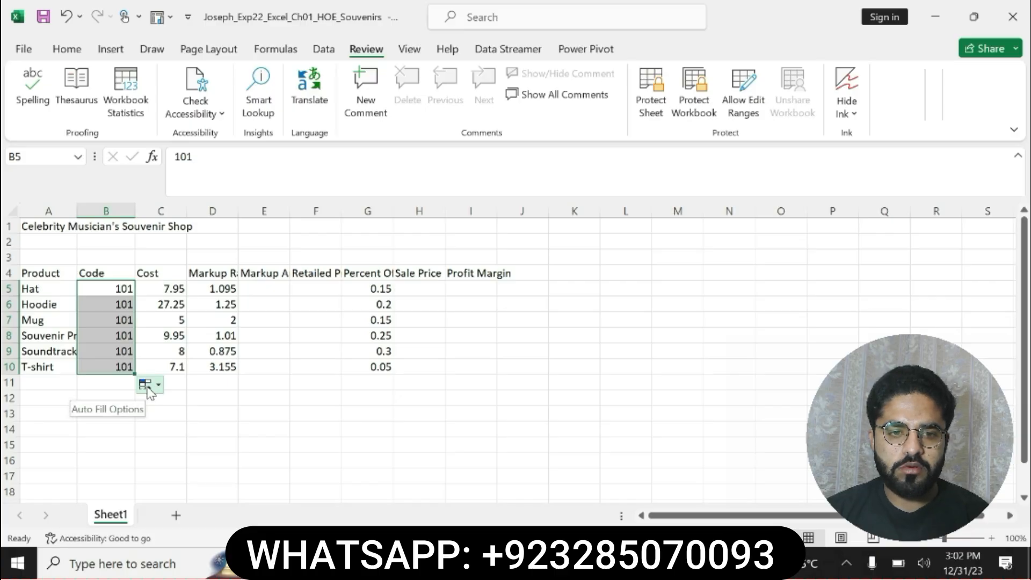
pyautogui.click(158, 384)
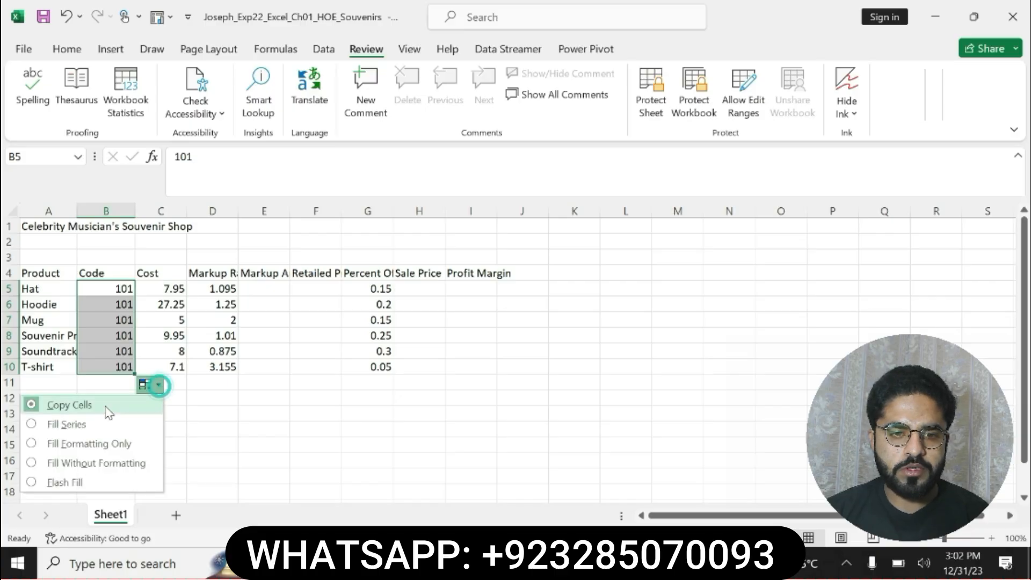
pyautogui.click(94, 417)
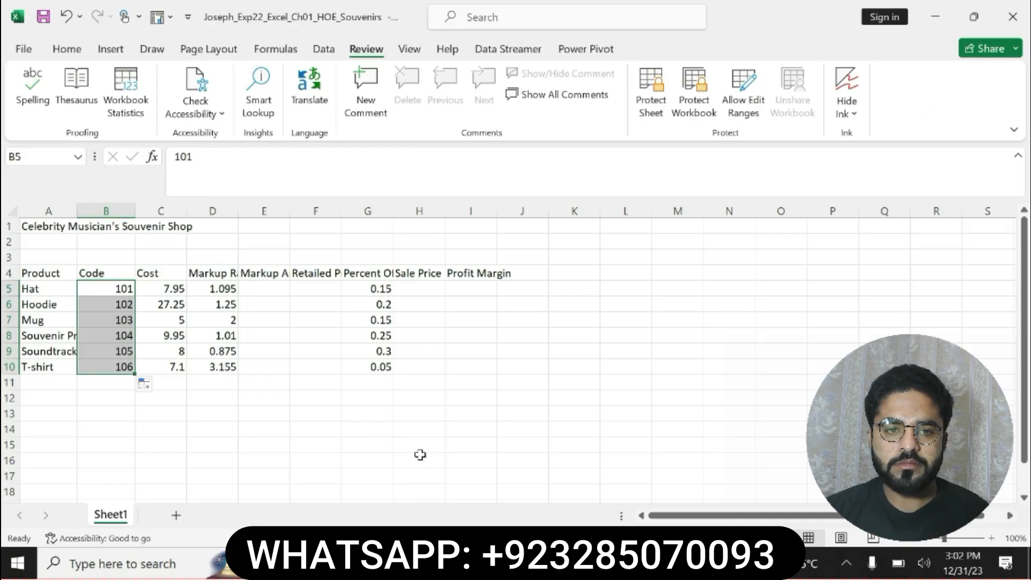
# Return to Word, undo the highlight on step 3, and highlight the step 4 find-and-replace instruction in yellow
pyautogui.hotkey('alt', 'Tab')
pyautogui.hotkey('ctrl', 'z')
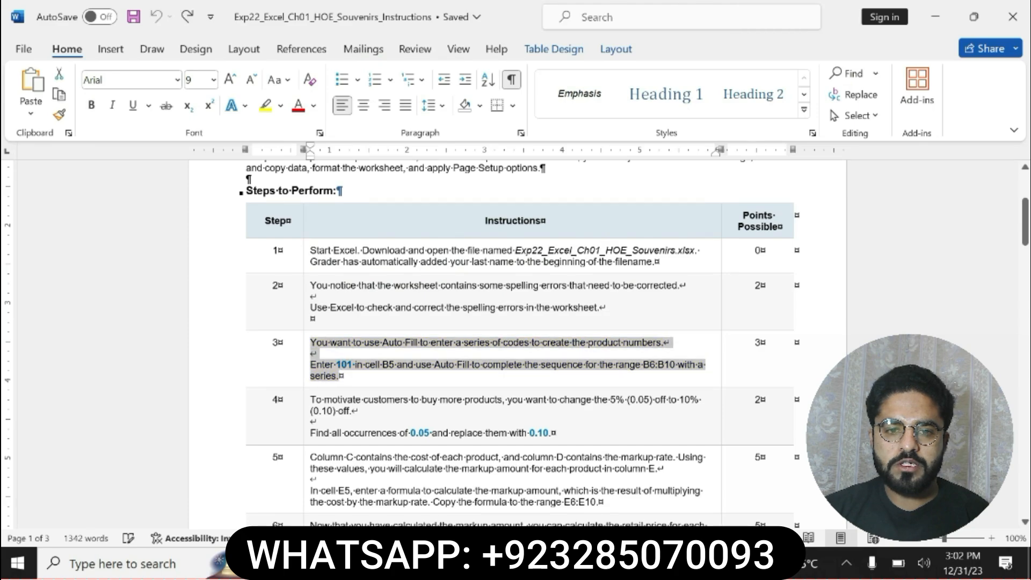
pyautogui.moveTo(313, 398); pyautogui.dragTo(550, 433)
pyautogui.click(616, 403)
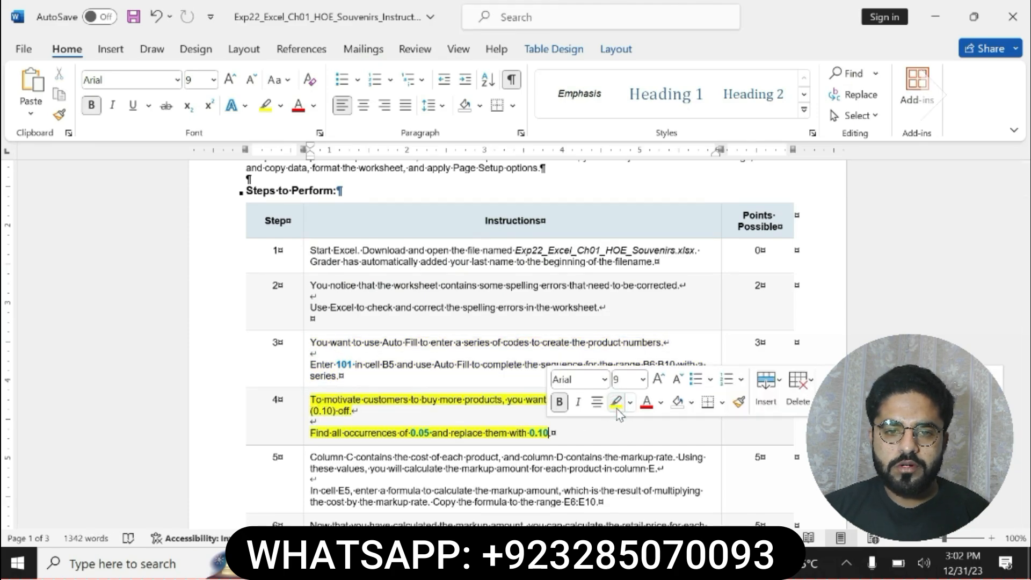
pyautogui.moveTo(311, 432); pyautogui.dragTo(535, 433)
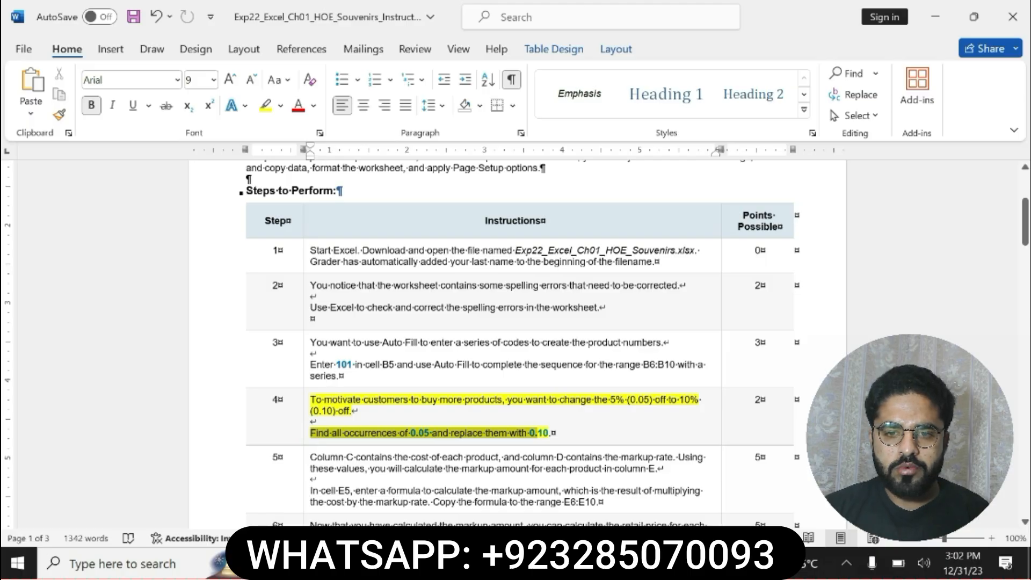
# Switch to Excel and open Find and Replace, checking the values in the Word instructions, and enter 0.05 as the value to find
pyautogui.hotkey('alt', 'Tab')
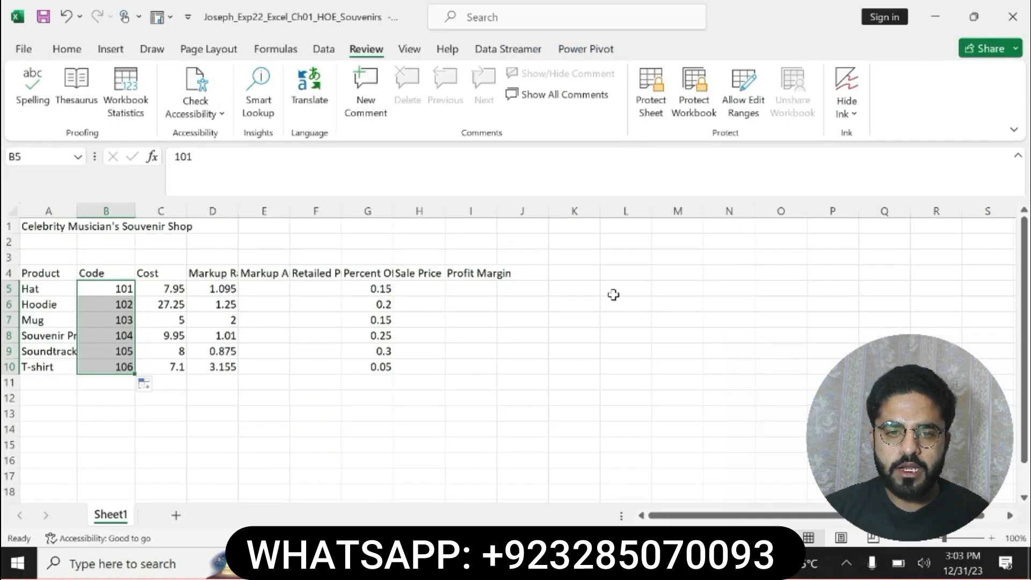
pyautogui.click(124, 288)
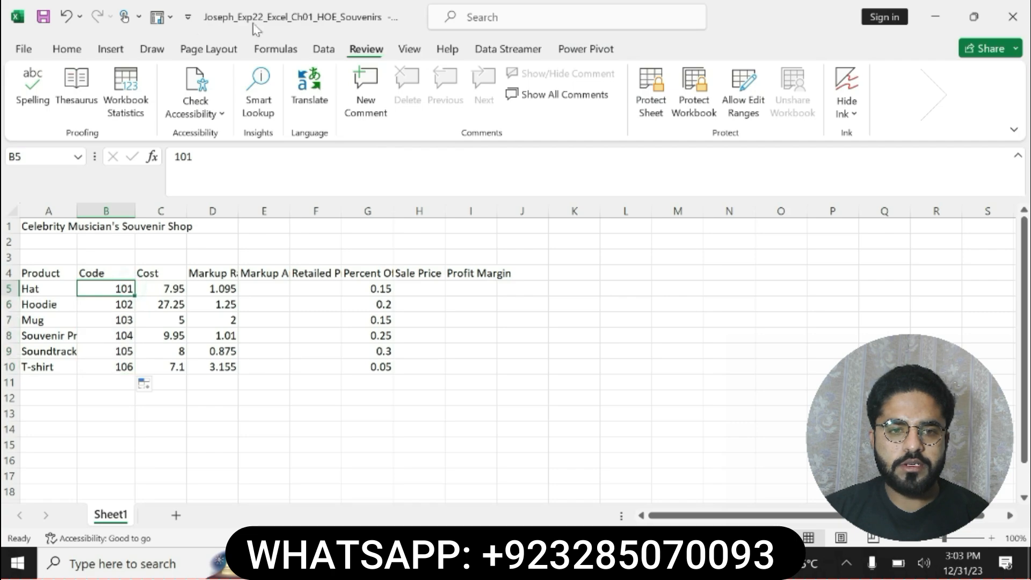
pyautogui.click(66, 48)
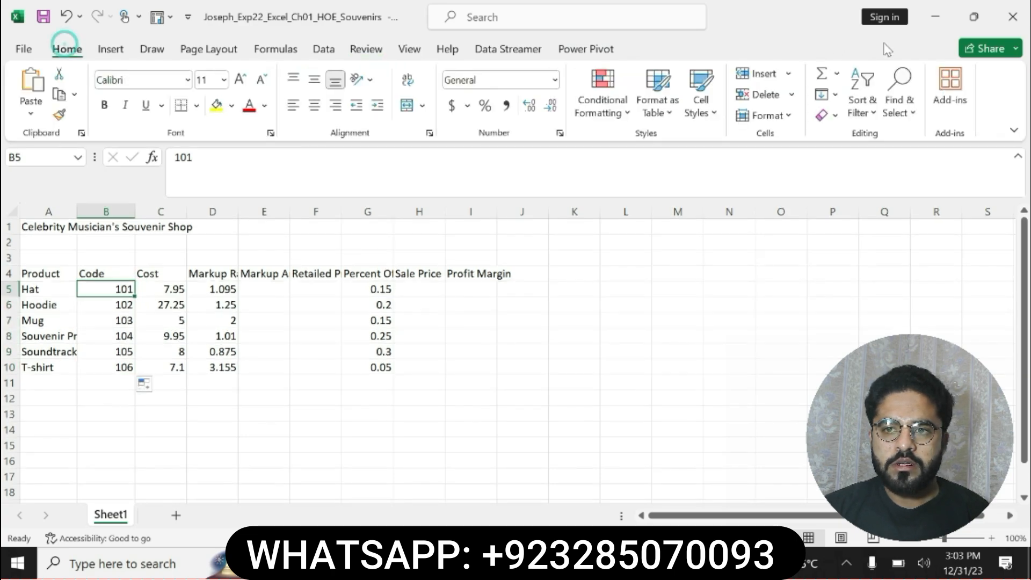
pyautogui.click(898, 102)
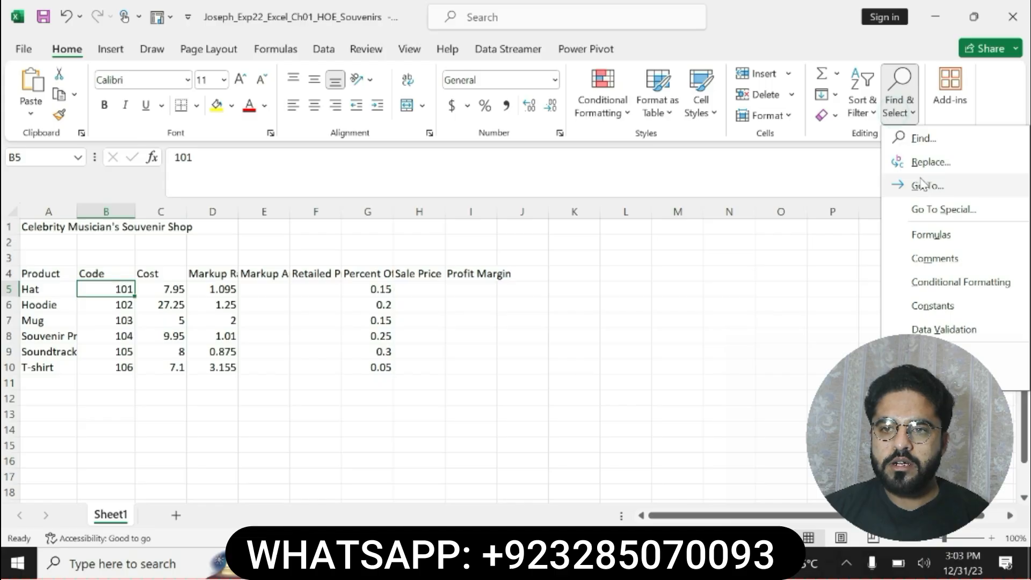
pyautogui.click(930, 161)
pyautogui.hotkey('alt', 'Tab')
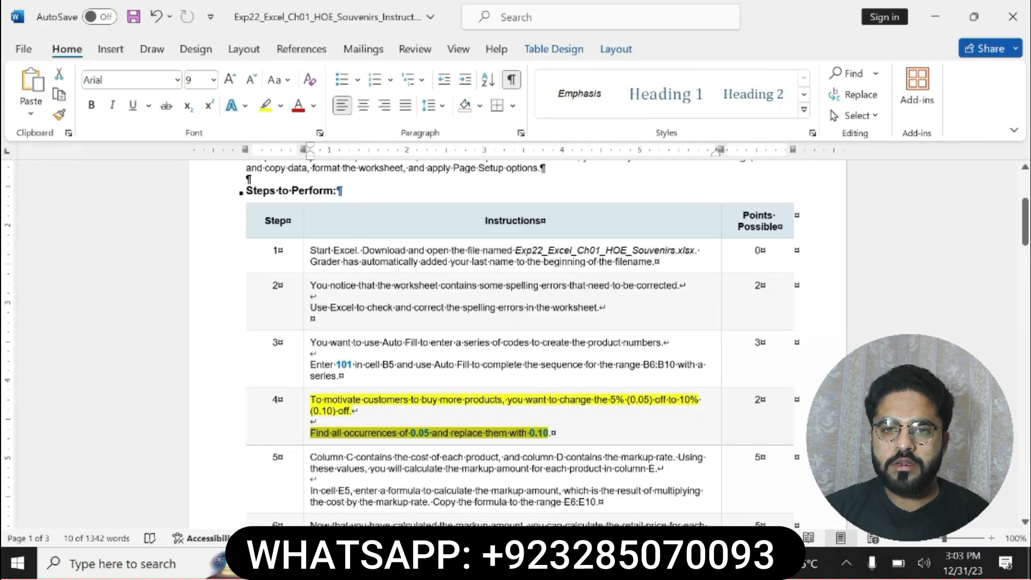
pyautogui.click(476, 437)
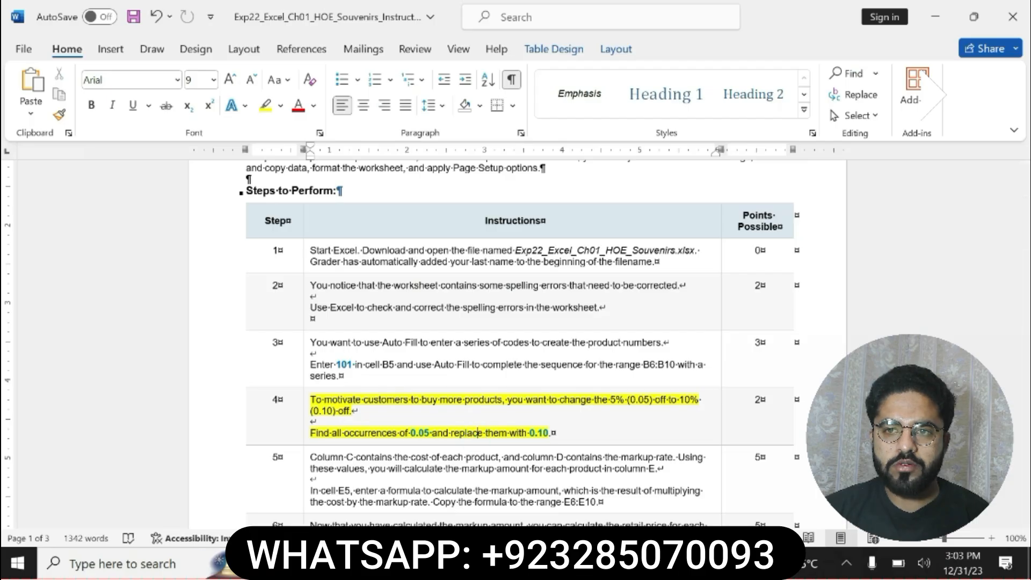
pyautogui.hotkey('alt', 'Tab')
pyautogui.click(541, 211)
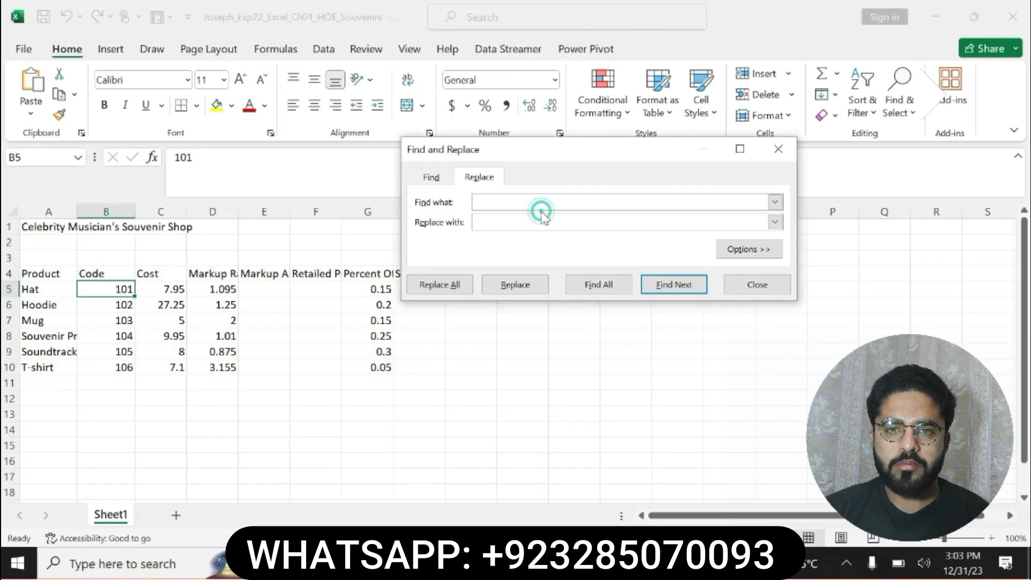
pyautogui.write('0.05')
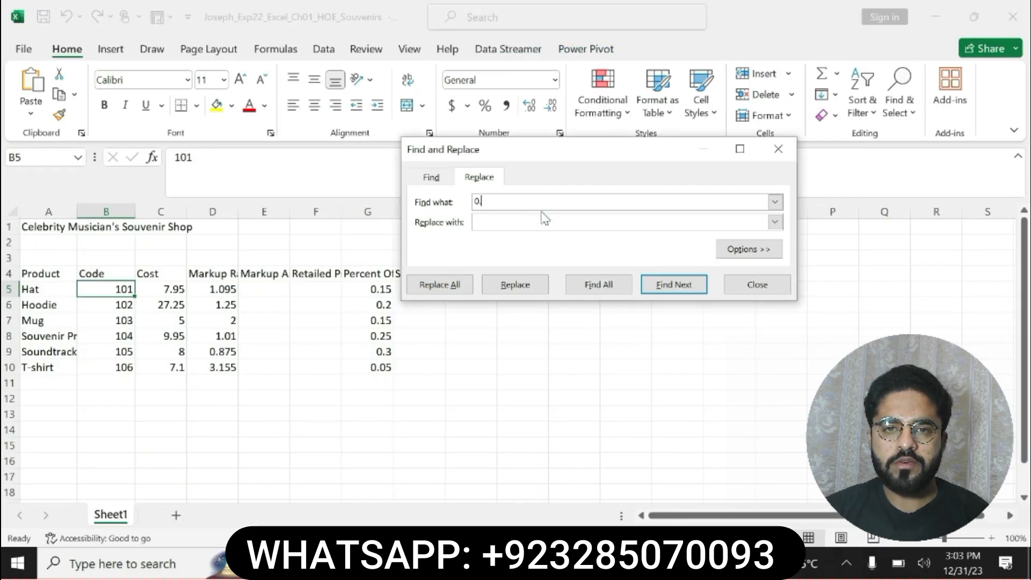
# Check step 4 in Word again, replace all occurrences of 0.05 with 0.10 in Excel, and close the dialog
pyautogui.hotkey('alt', 'Tab')
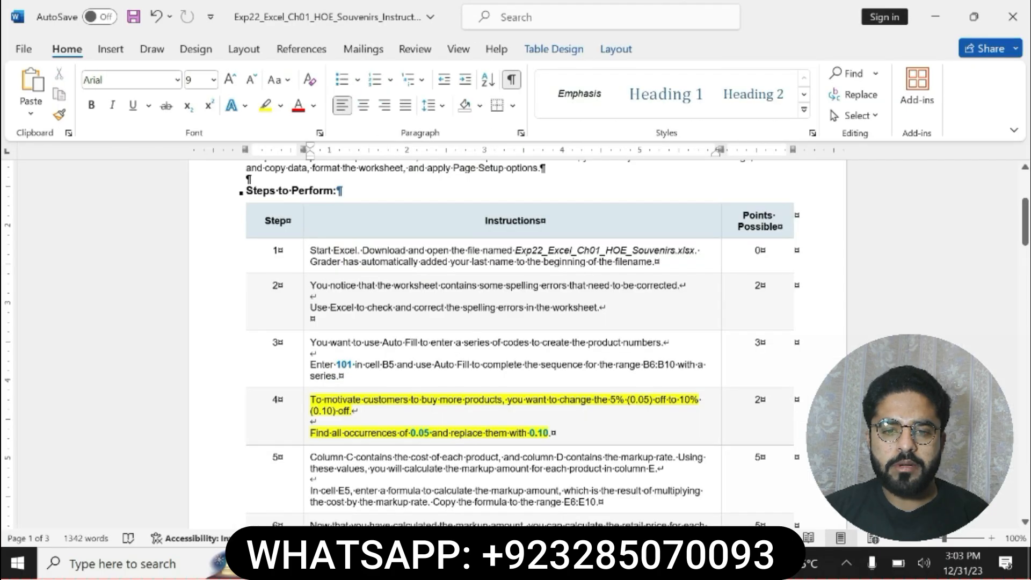
pyautogui.hotkey('alt', 'Tab')
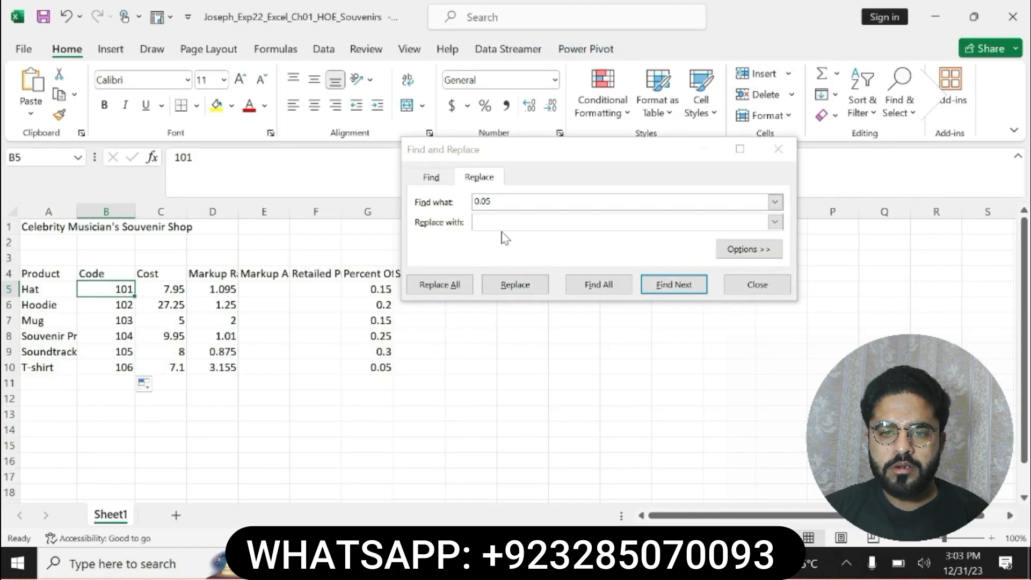
pyautogui.click(494, 220)
pyautogui.write('0.10')
pyautogui.click(439, 284)
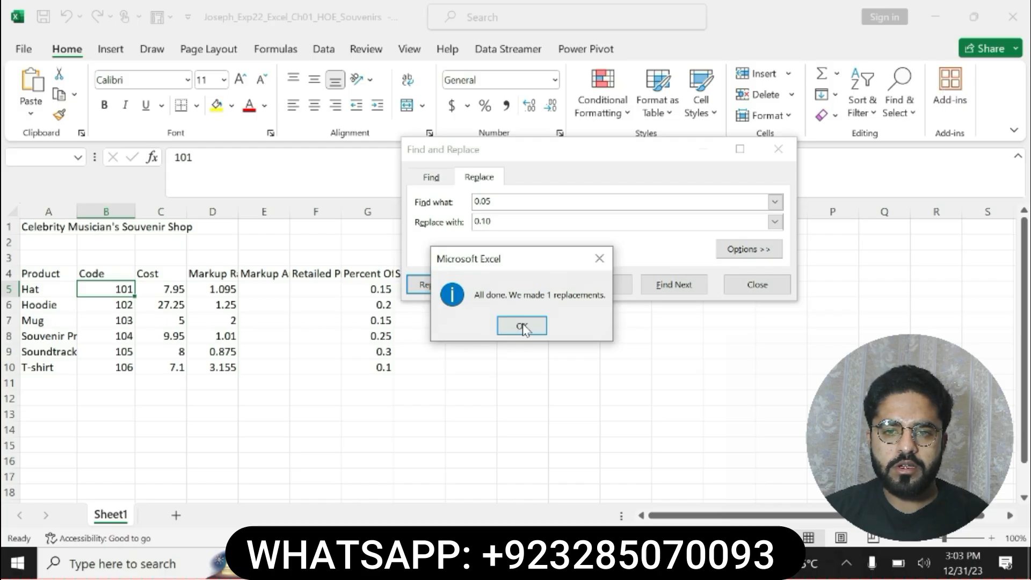
pyautogui.click(521, 325)
pyautogui.click(756, 284)
# In Word, undo the highlight on step 4, highlight the step 5 markup amount instruction in yellow, and return to Excel
pyautogui.hotkey('alt', 'Tab')
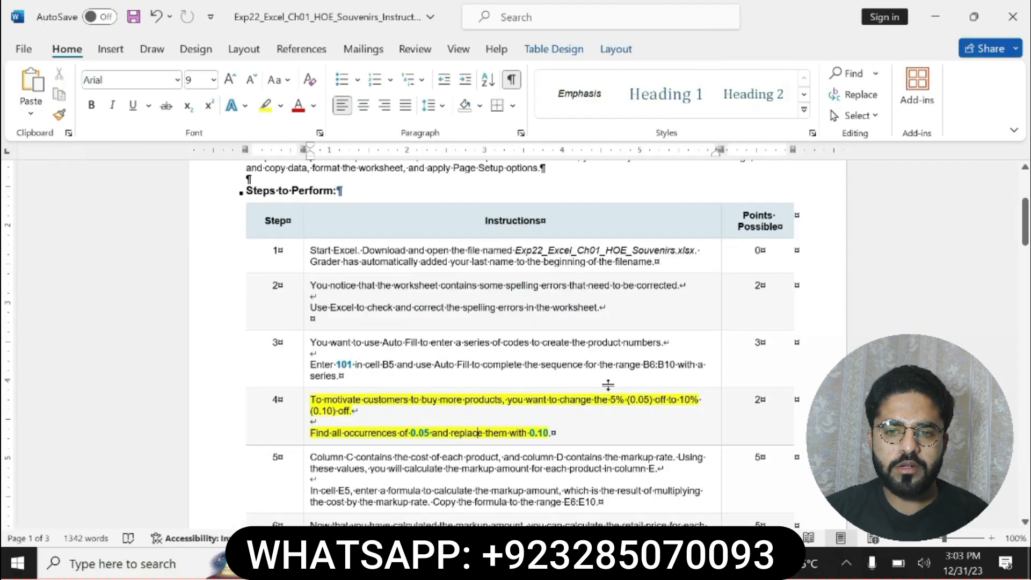
pyautogui.hotkey('ctrl', 'z')
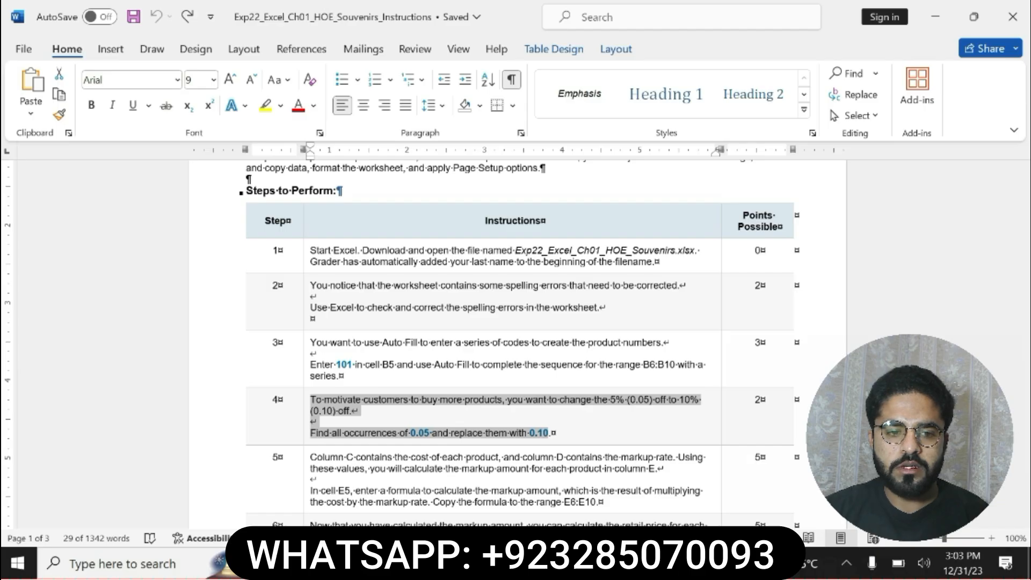
pyautogui.moveTo(310, 456); pyautogui.dragTo(598, 502)
pyautogui.click(663, 480)
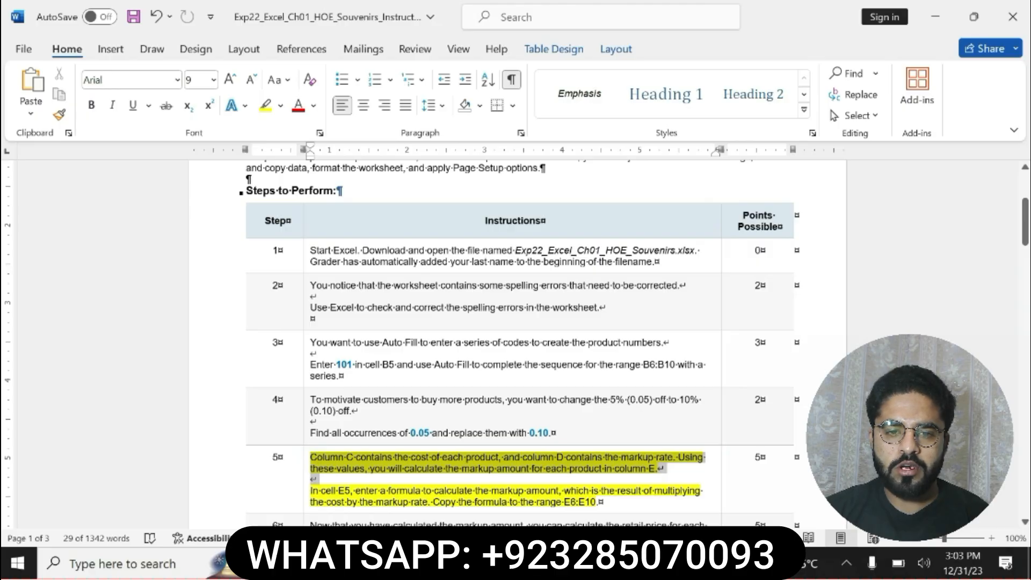
pyautogui.moveTo(595, 481); pyautogui.dragTo(607, 504)
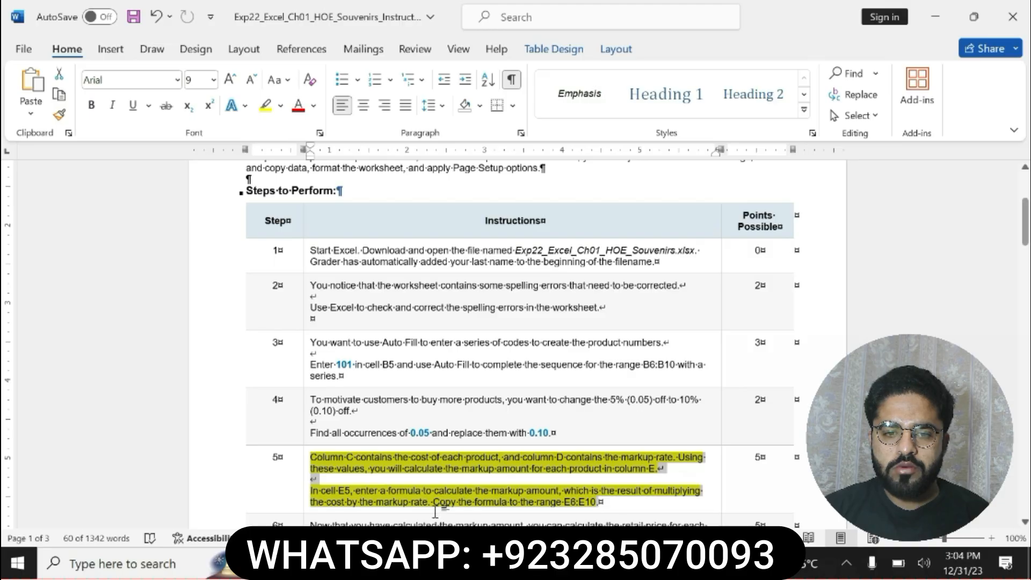
pyautogui.click(317, 488)
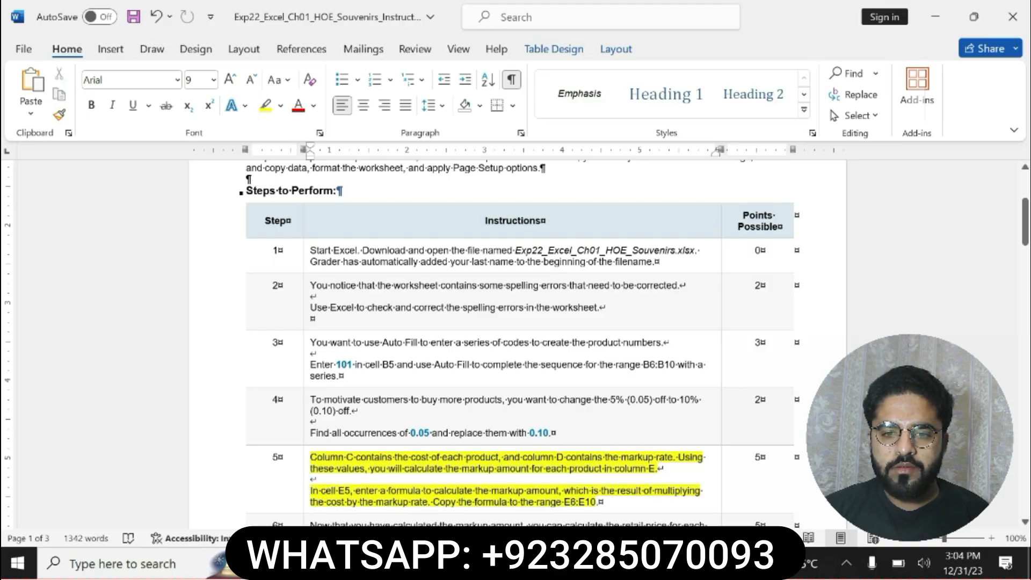
pyautogui.moveTo(310, 490); pyautogui.dragTo(600, 502)
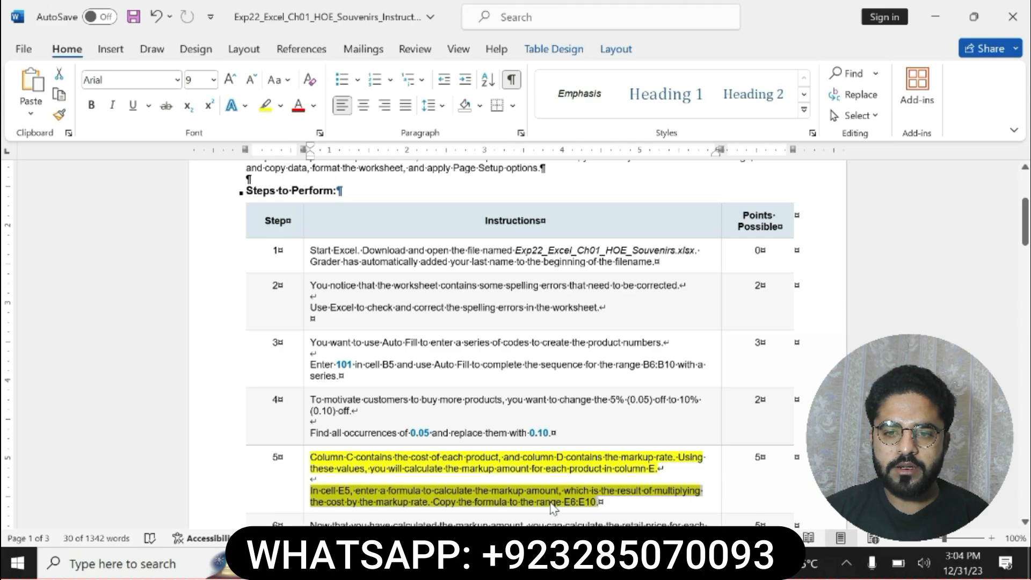
pyautogui.hotkey('alt', 'Tab')
pyautogui.click(258, 287)
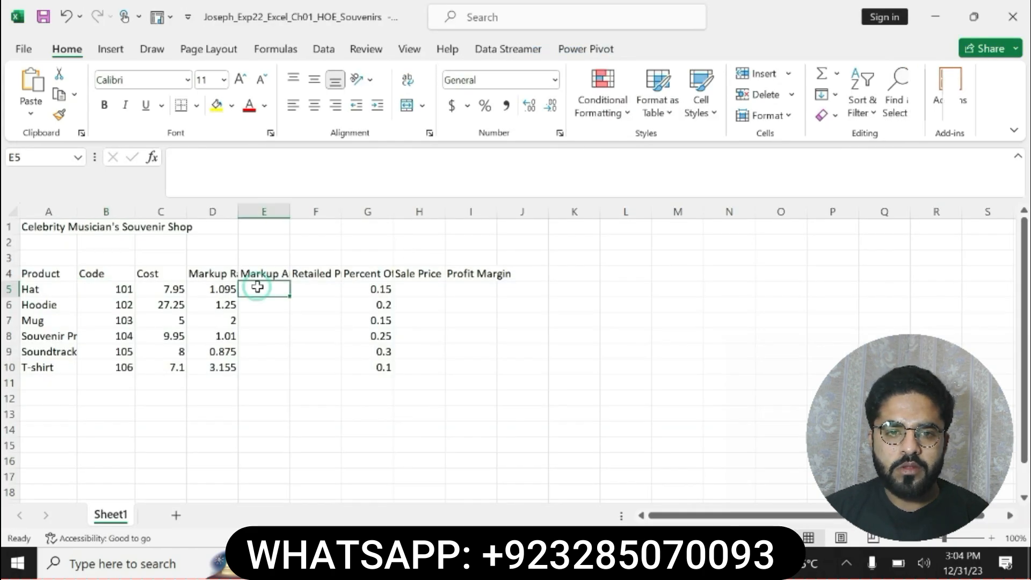
pyautogui.write('=')
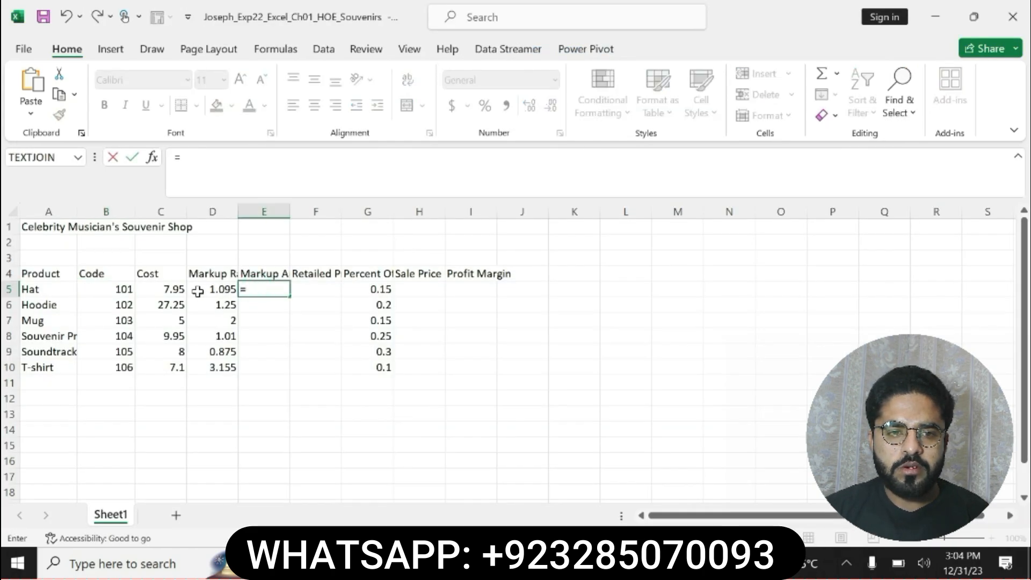
pyautogui.click(238, 210)
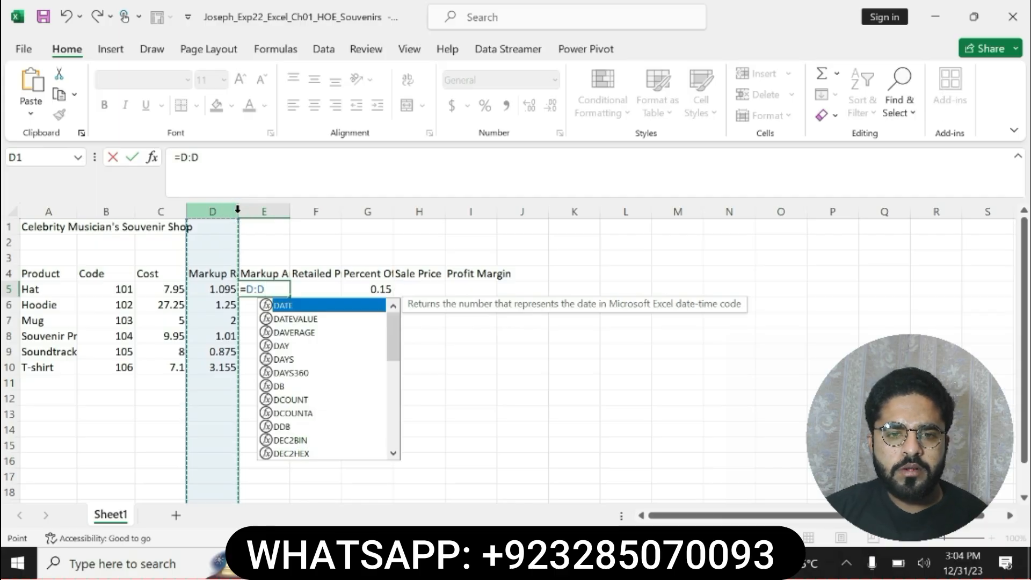
pyautogui.press('BackSpace')
pyautogui.press('BackSpace')
pyautogui.press('BackSpace')
pyautogui.press('BackSpace')
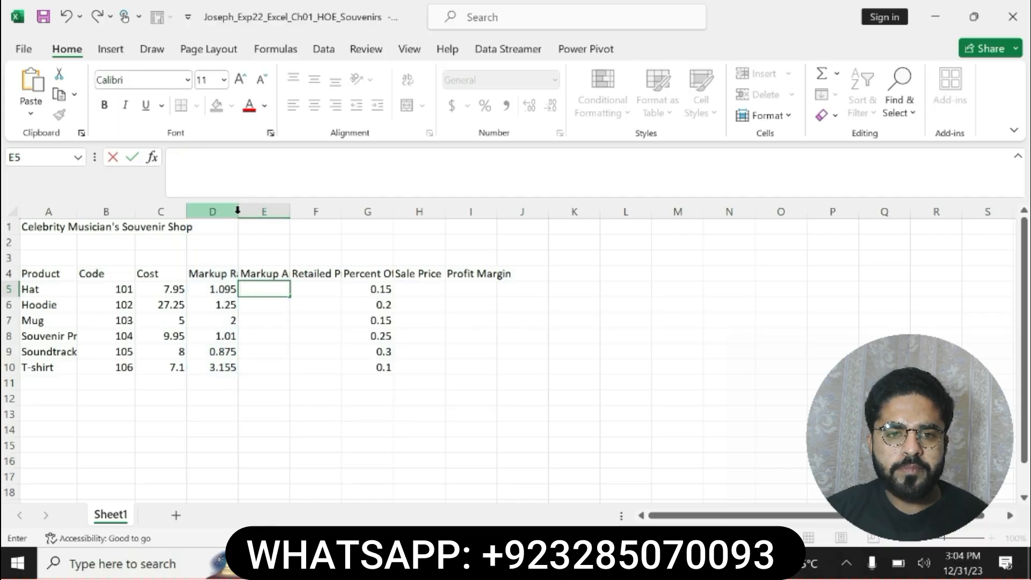
# Fit the width of column D to its Markup Rate heading
pyautogui.click(231, 226)
pyautogui.doubleClick(238, 211)
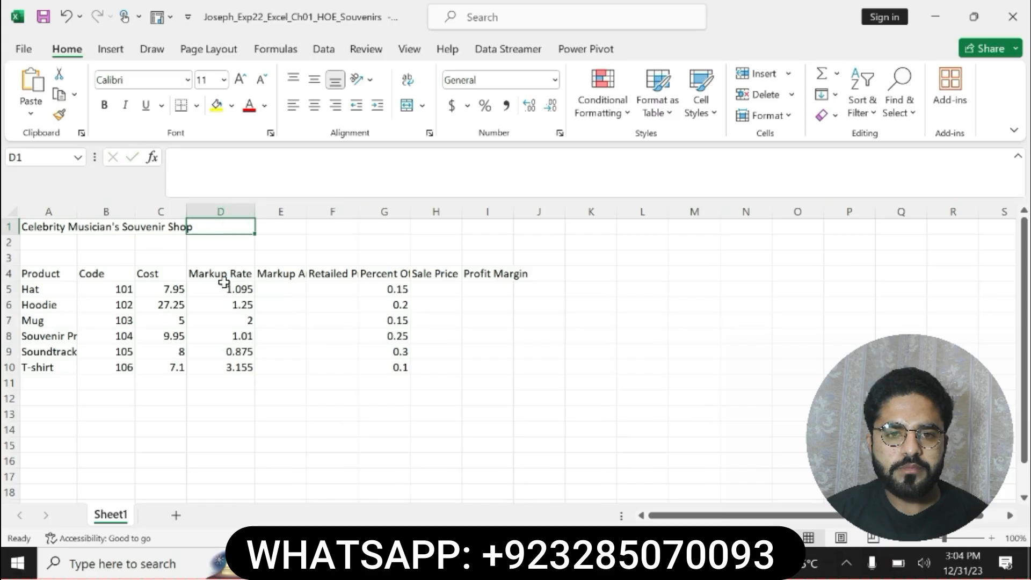
# Enter =C5*D5 in cell E5 to calculate the Hat's markup amount, and copy the formula down through E10
pyautogui.click(285, 289)
pyautogui.write('=')
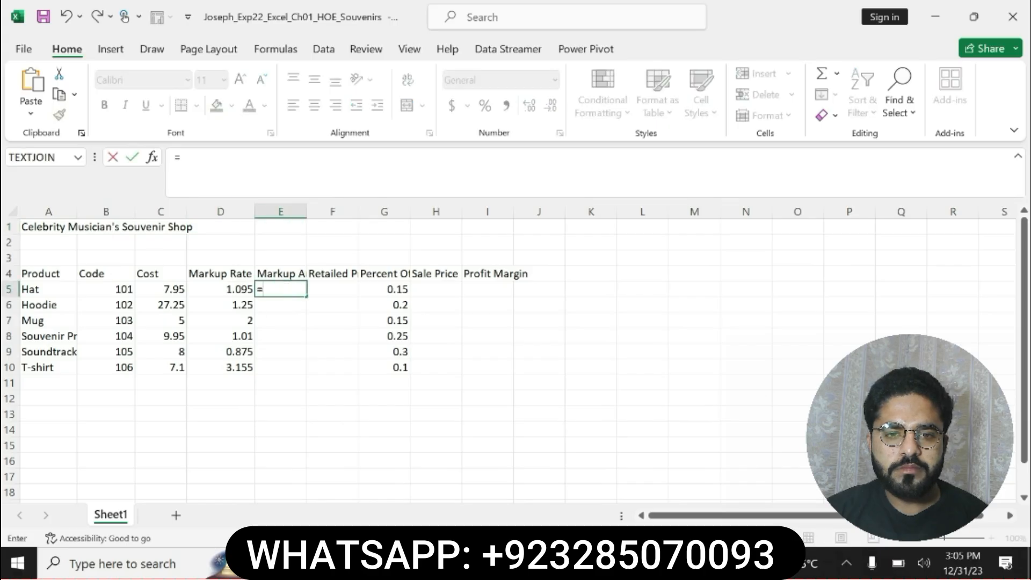
pyautogui.click(177, 289)
pyautogui.write('*')
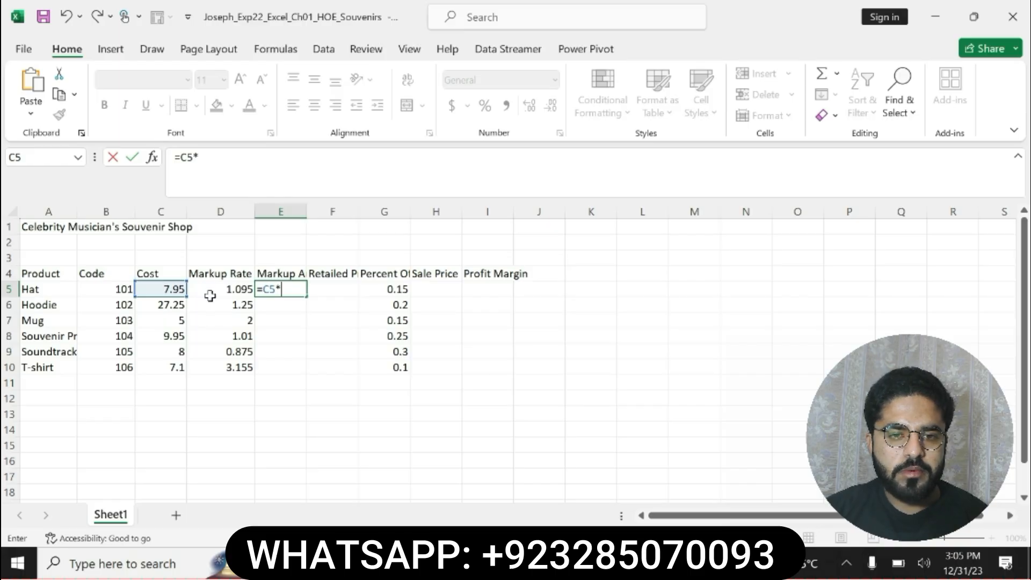
pyautogui.click(220, 290)
pyautogui.press('Return')
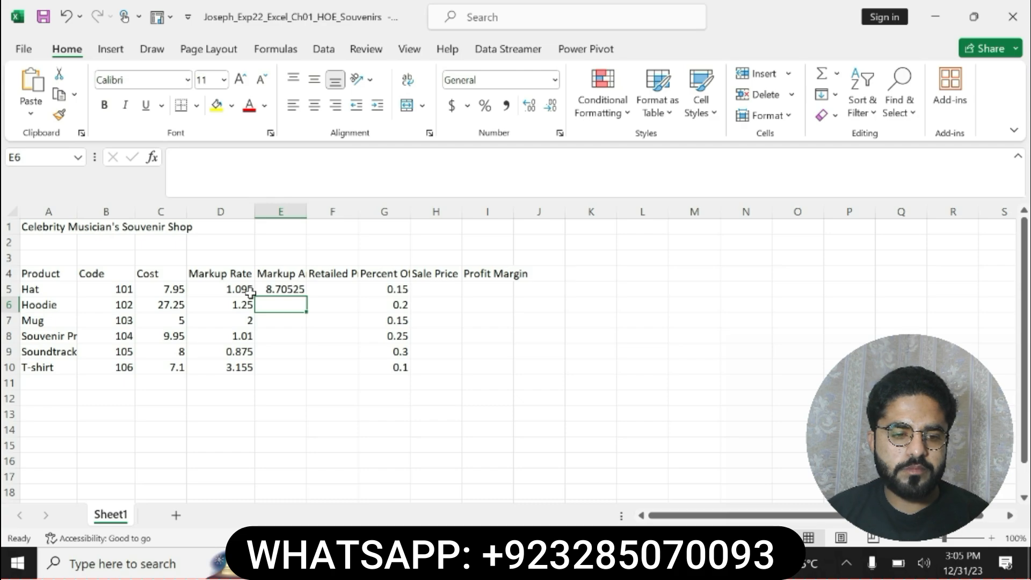
pyautogui.click(294, 291)
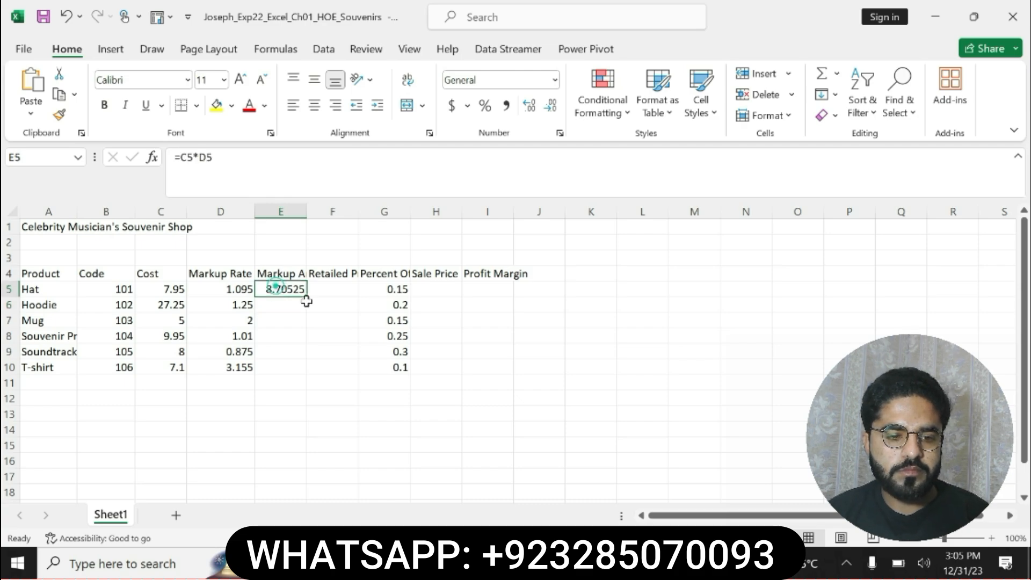
pyautogui.moveTo(306, 297); pyautogui.dragTo(305, 374)
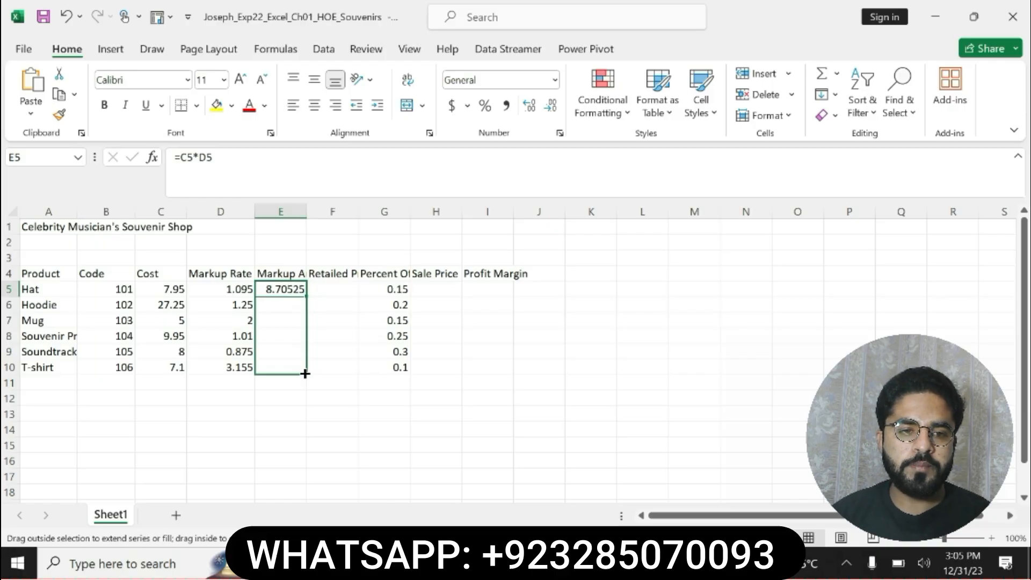
# Finish filling the markup formula through E10, and in Word move the yellow highlight from step 5 to the step 6 retail price instruction
pyautogui.moveTo(305, 373); pyautogui.dragTo(306, 375)
pyautogui.hotkey('alt', 'Tab')
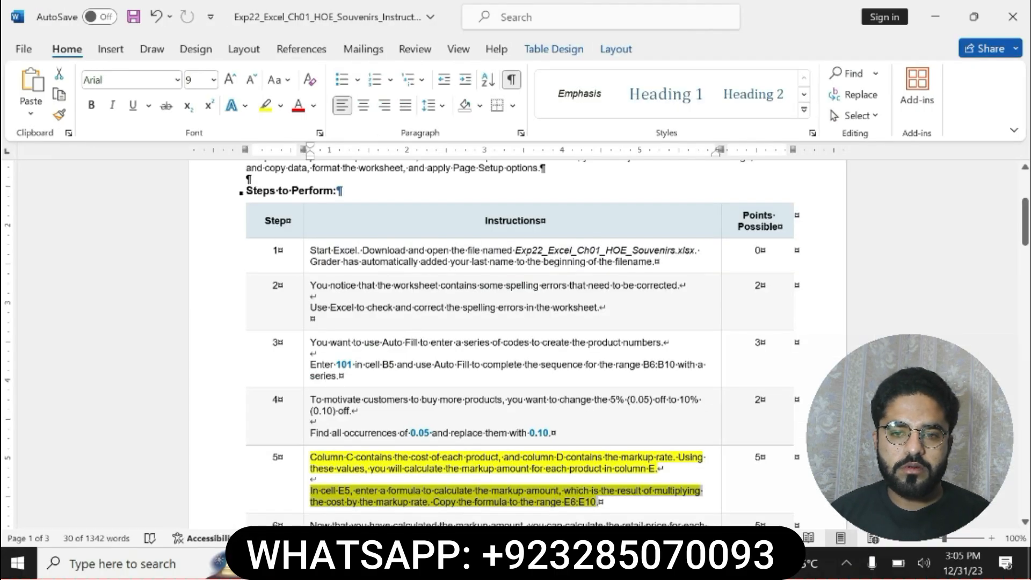
pyautogui.hotkey('ctrl', 'z')
pyautogui.scroll(-4, 515, 344)
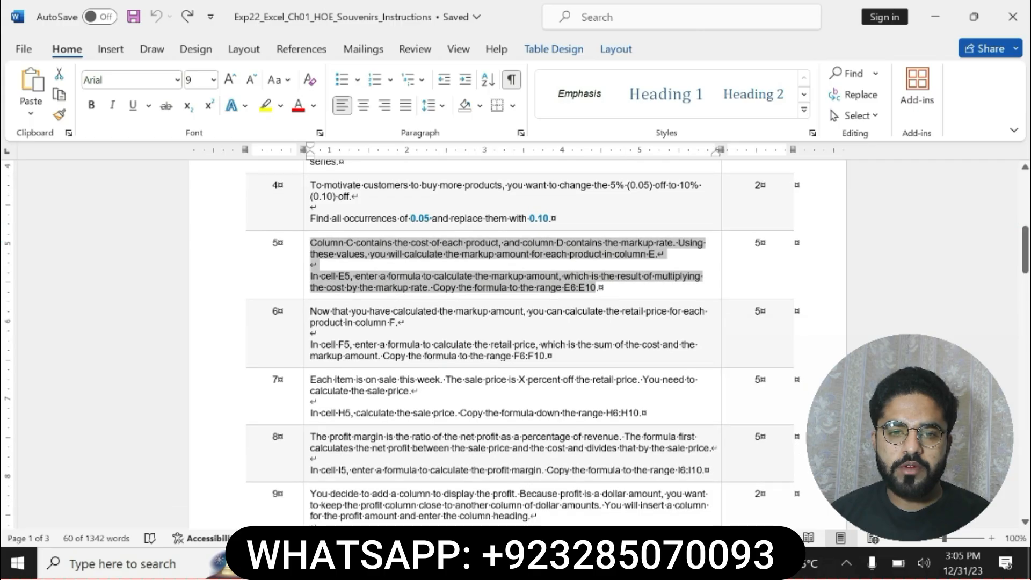
pyautogui.moveTo(310, 311); pyautogui.dragTo(553, 356)
pyautogui.click(614, 327)
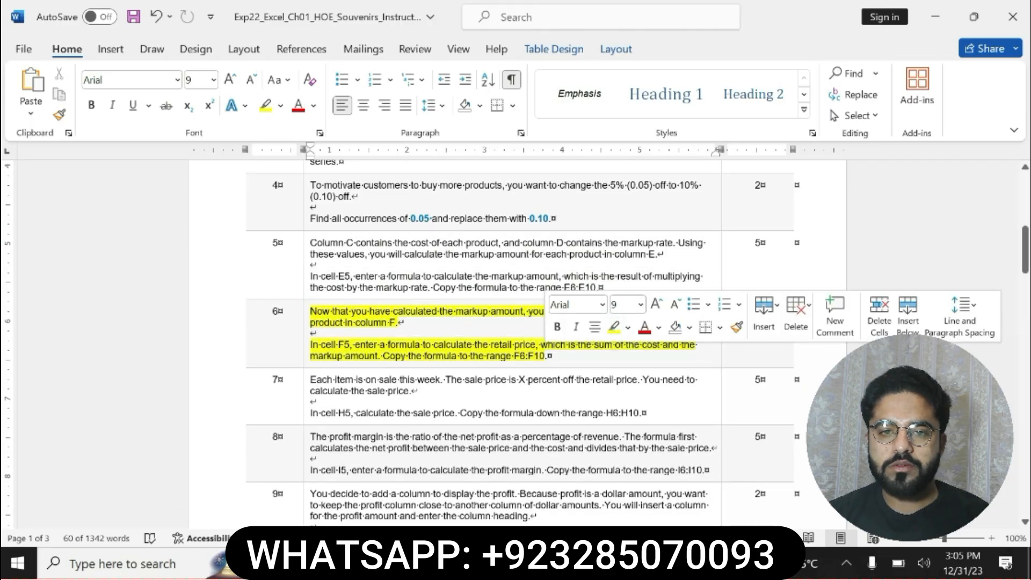
pyautogui.moveTo(310, 344); pyautogui.dragTo(537, 345)
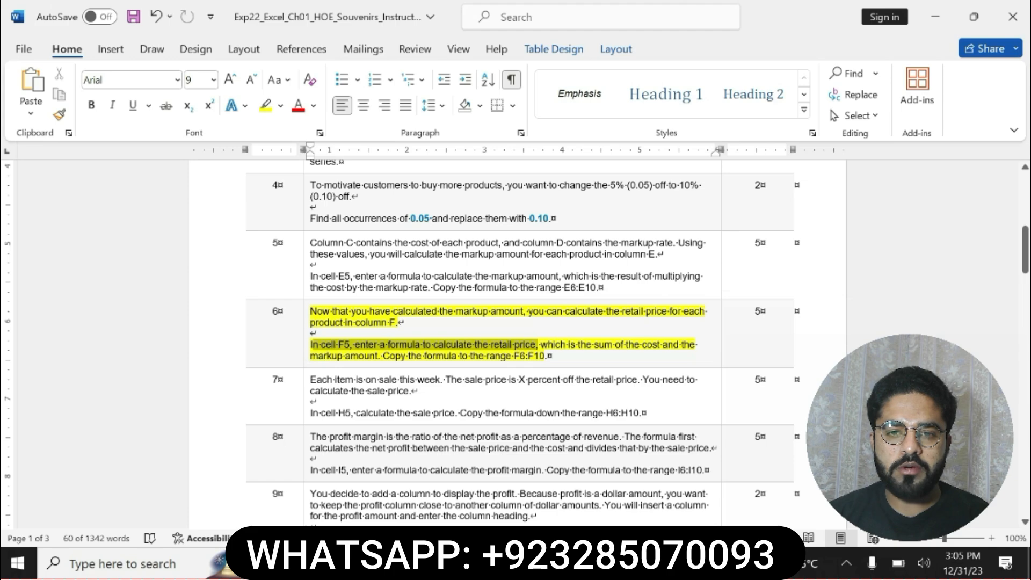
pyautogui.moveTo(537, 344)
pyautogui.mouseDown()
pyautogui.moveTo(612, 344)
pyautogui.moveTo(546, 355)
pyautogui.mouseUp()
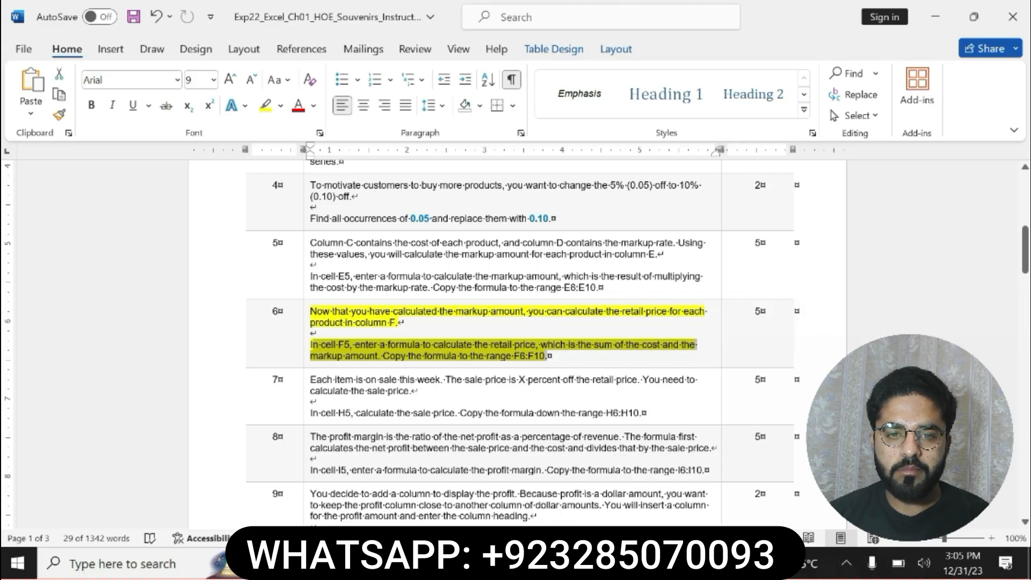
# Back in Excel, enter =C5+E5 in cell F5 for the Hat's retail price and fit column F to its heading
pyautogui.hotkey('alt', 'Tab')
pyautogui.click(339, 286)
pyautogui.write('=')
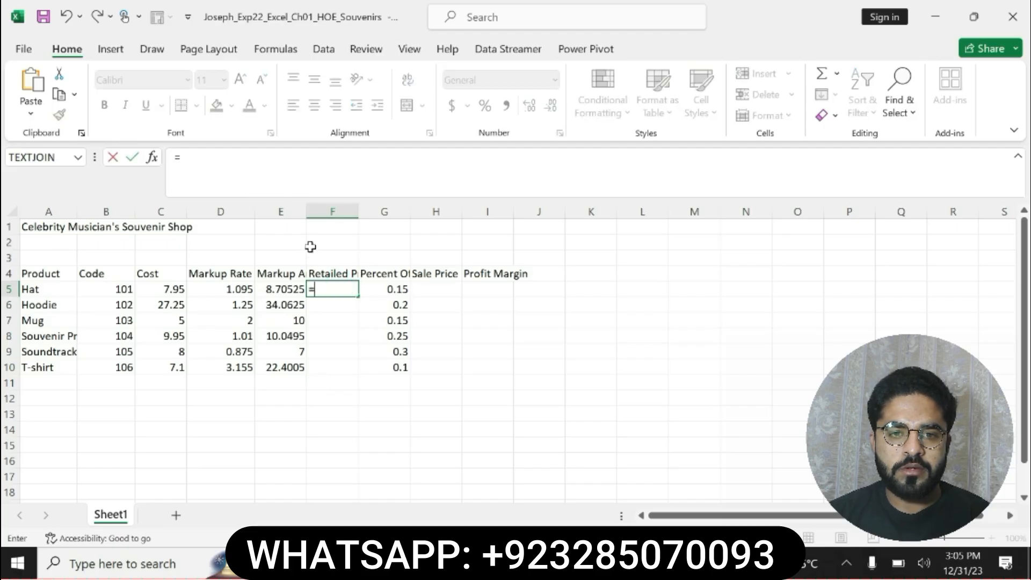
pyautogui.click(153, 290)
pyautogui.write('+')
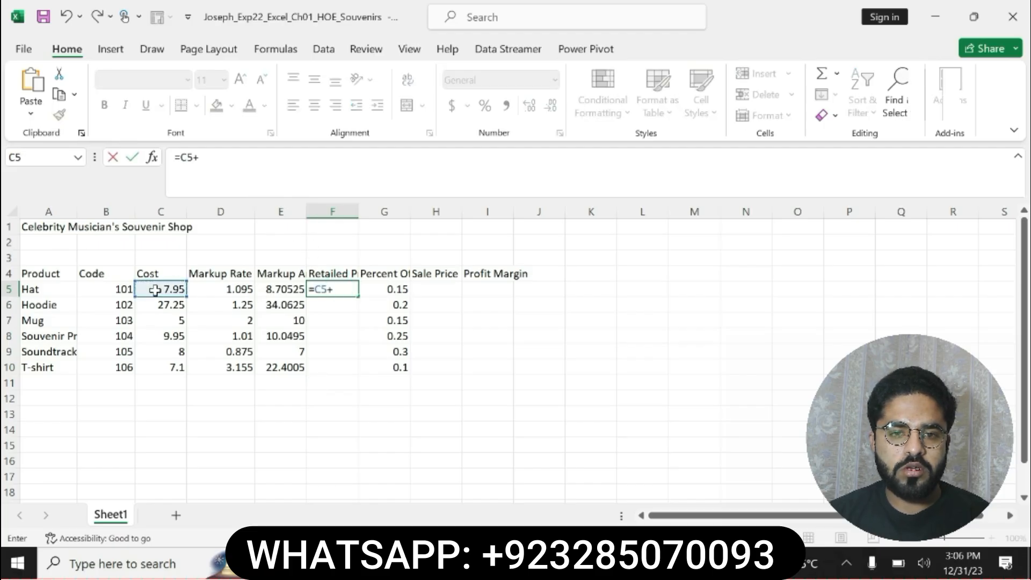
pyautogui.click(272, 290)
pyautogui.press('Return')
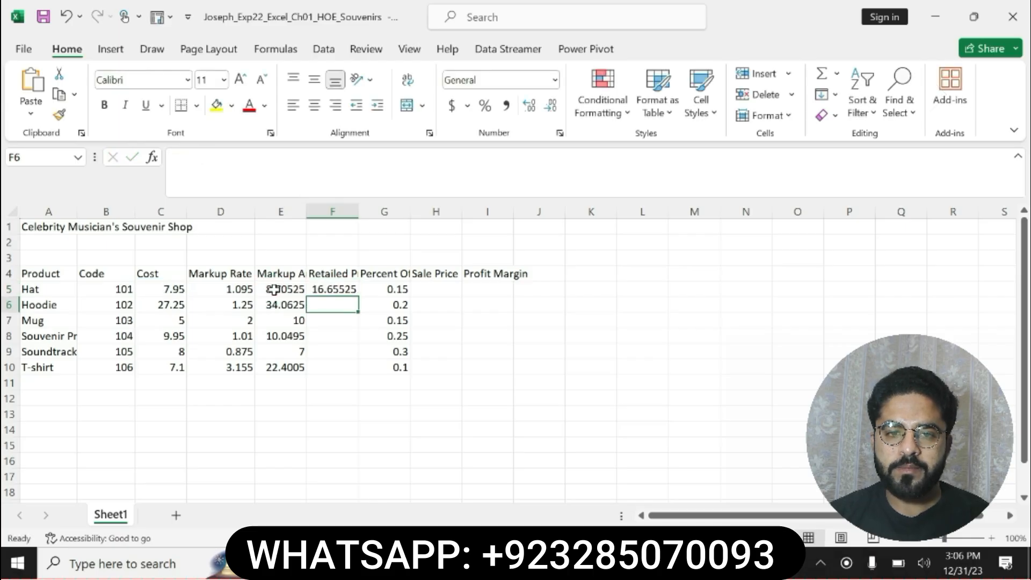
pyautogui.doubleClick(358, 212)
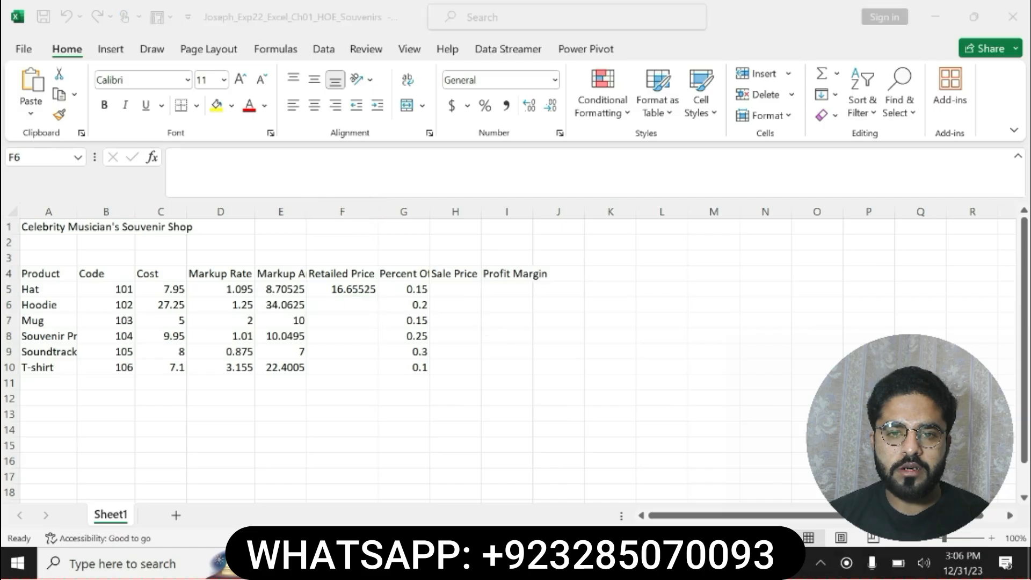
# Check step 6's copy instruction in Word, and in Excel copy the F5 retail price formula down through F10
pyautogui.hotkey('alt', 'Tab')
pyautogui.click(511, 365)
pyautogui.moveTo(387, 358); pyautogui.dragTo(543, 357)
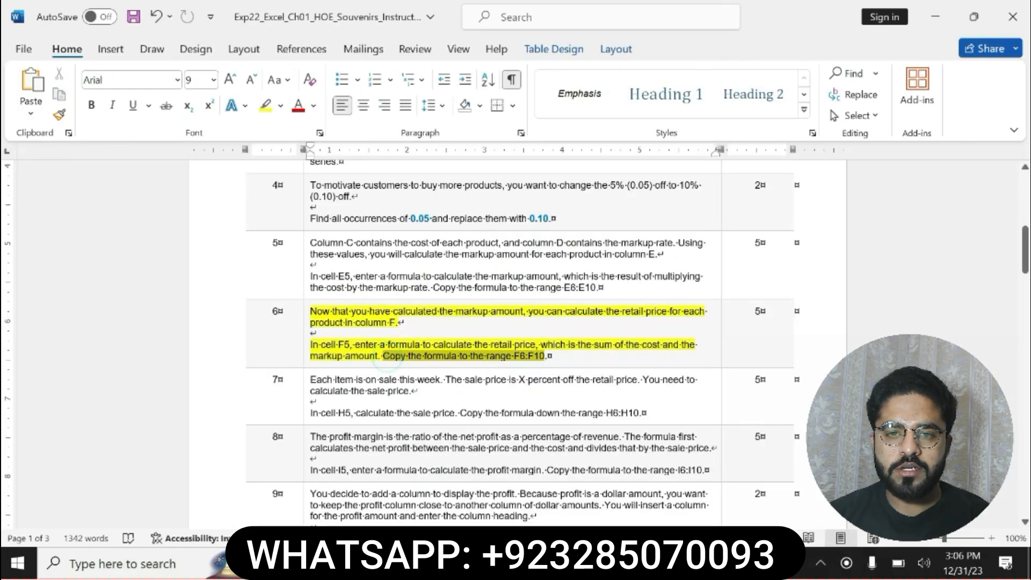
pyautogui.click(535, 354)
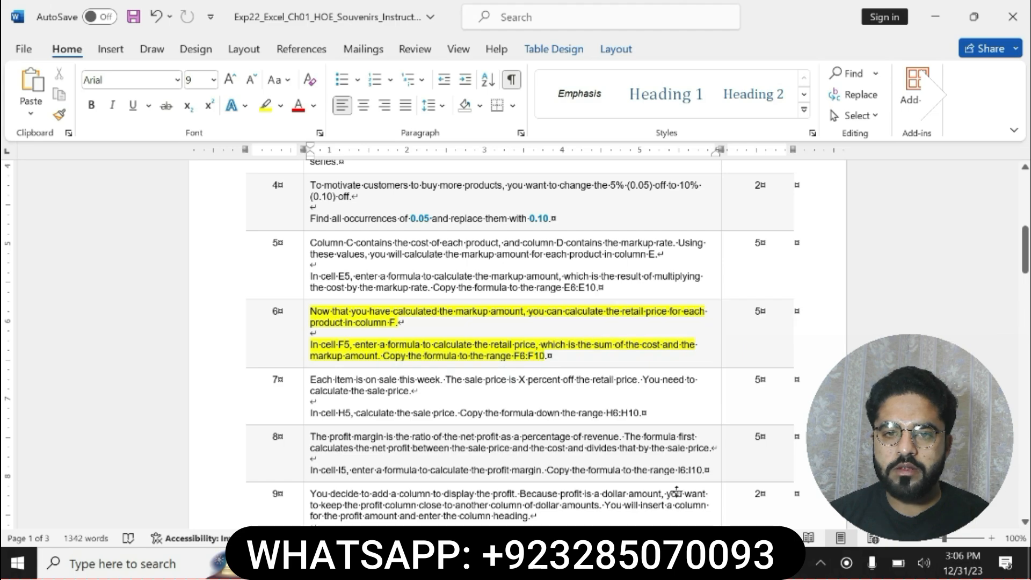
pyautogui.click(703, 563)
pyautogui.click(354, 290)
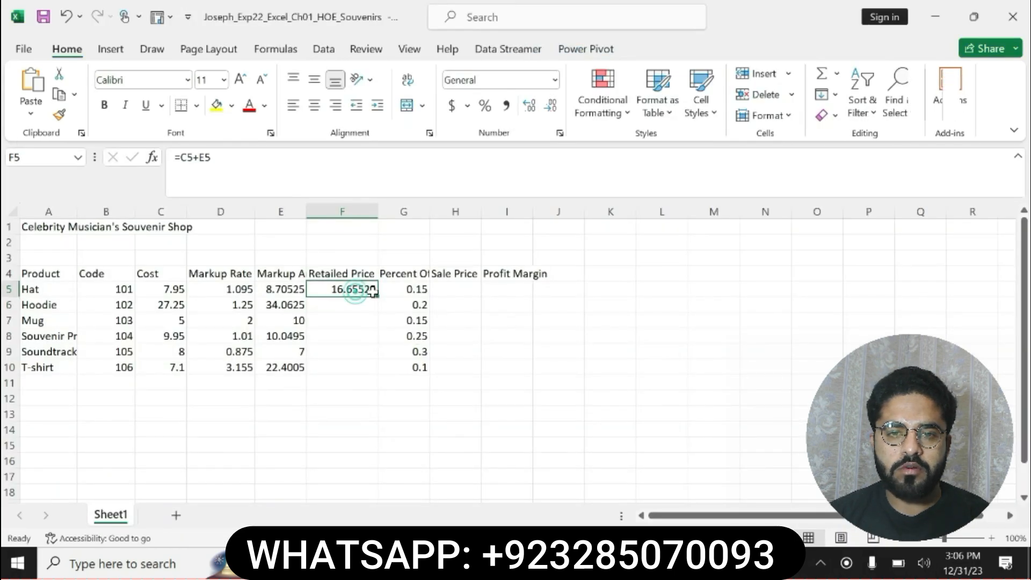
pyautogui.moveTo(373, 292); pyautogui.dragTo(375, 370)
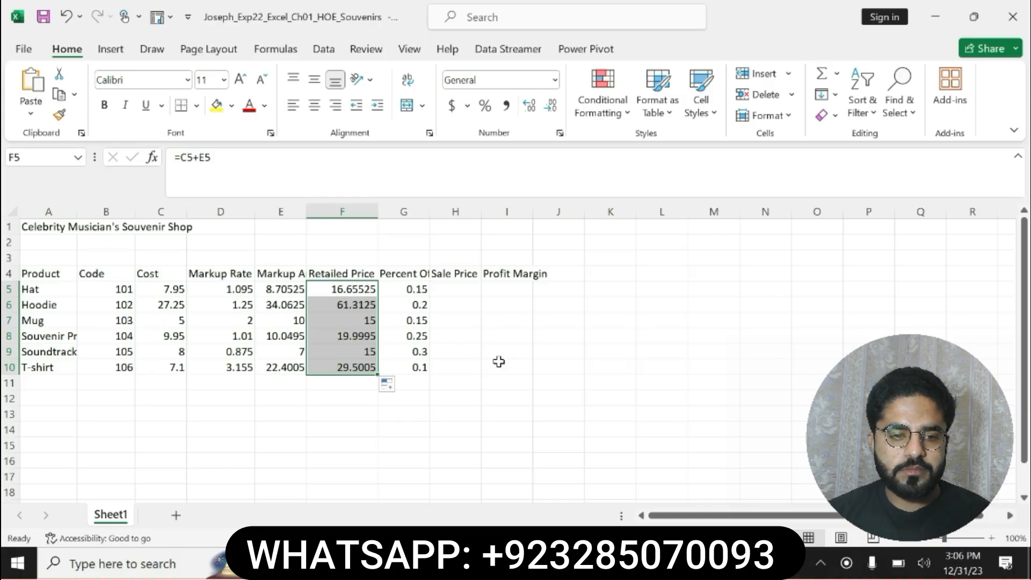
# Return to Word, review the step 6 retail price instruction, and undo its yellow highlight
pyautogui.hotkey('alt', 'Tab')
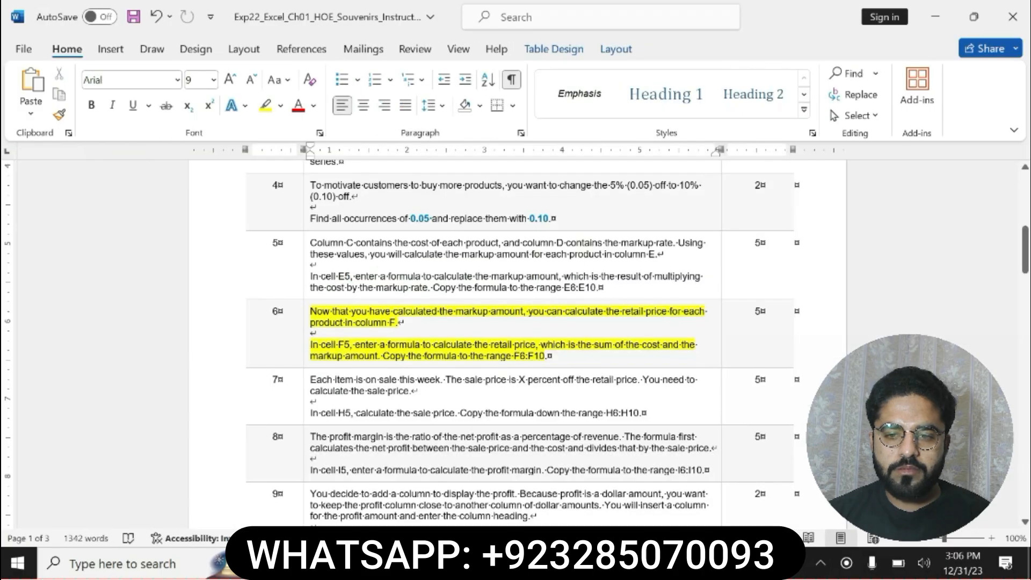
pyautogui.click(509, 340)
pyautogui.click(309, 345)
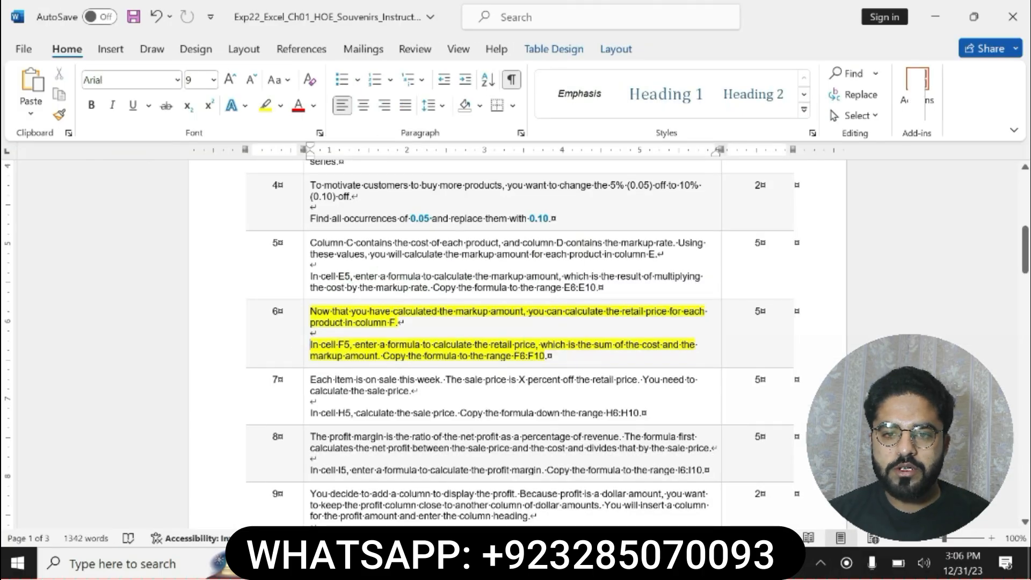
pyautogui.moveTo(309, 344); pyautogui.dragTo(547, 356)
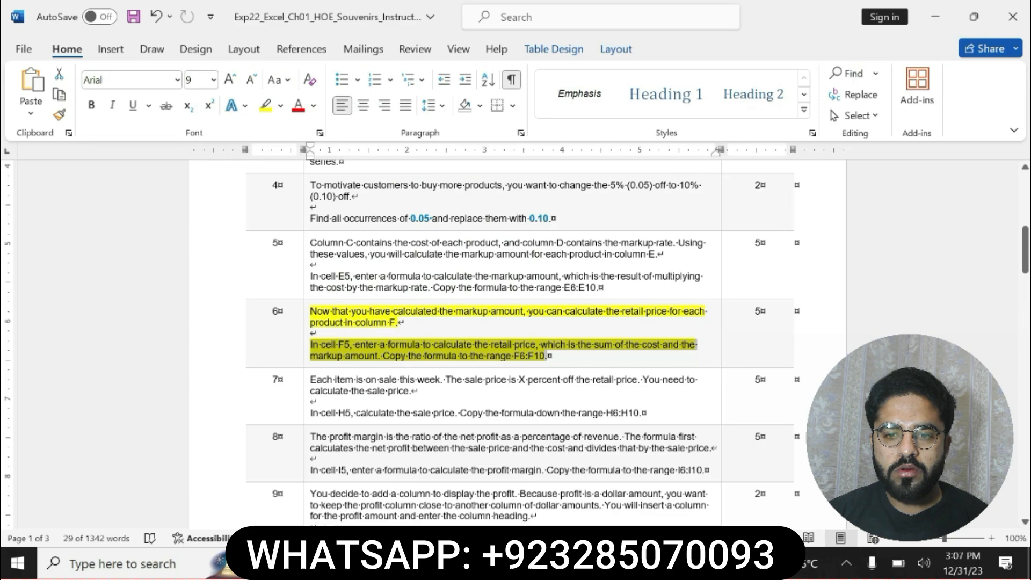
pyautogui.hotkey('ctrl', 'z')
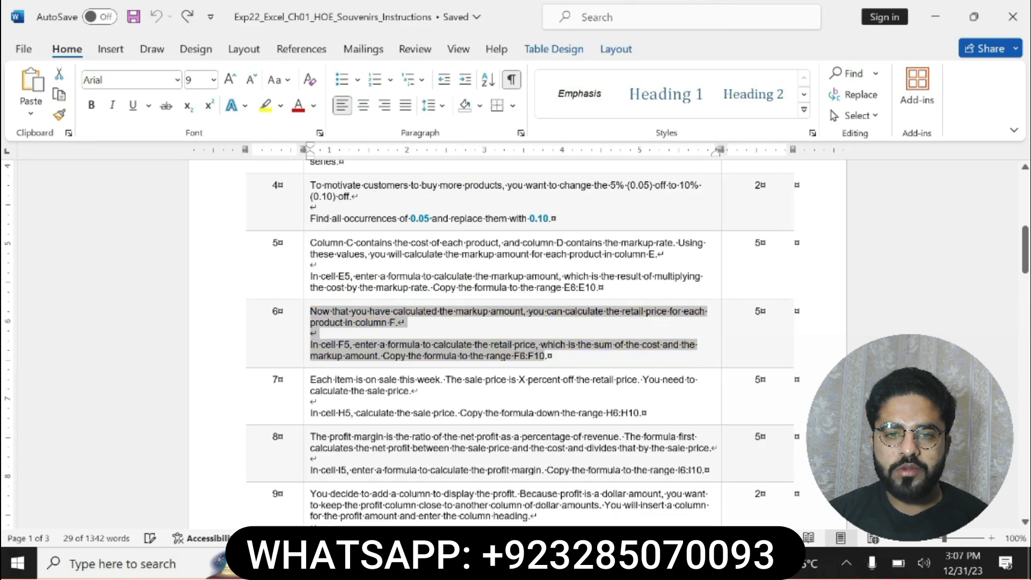
# Highlight the step 7 sale price instruction in yellow and make its cell H5 formula sentence bold
pyautogui.moveTo(310, 379); pyautogui.dragTo(631, 406)
pyautogui.click(643, 392)
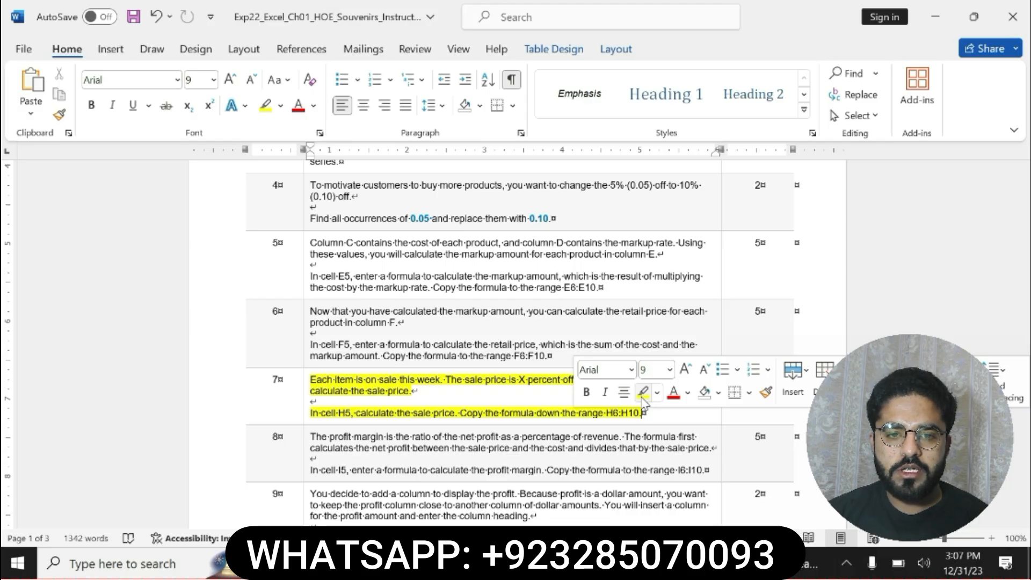
pyautogui.moveTo(310, 412); pyautogui.dragTo(548, 413)
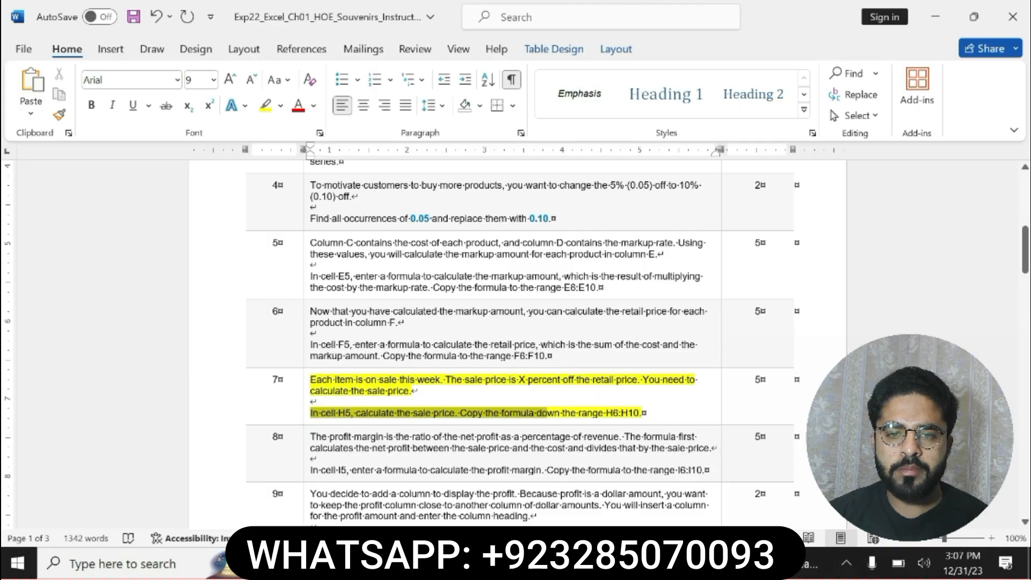
pyautogui.moveTo(546, 412); pyautogui.dragTo(647, 412)
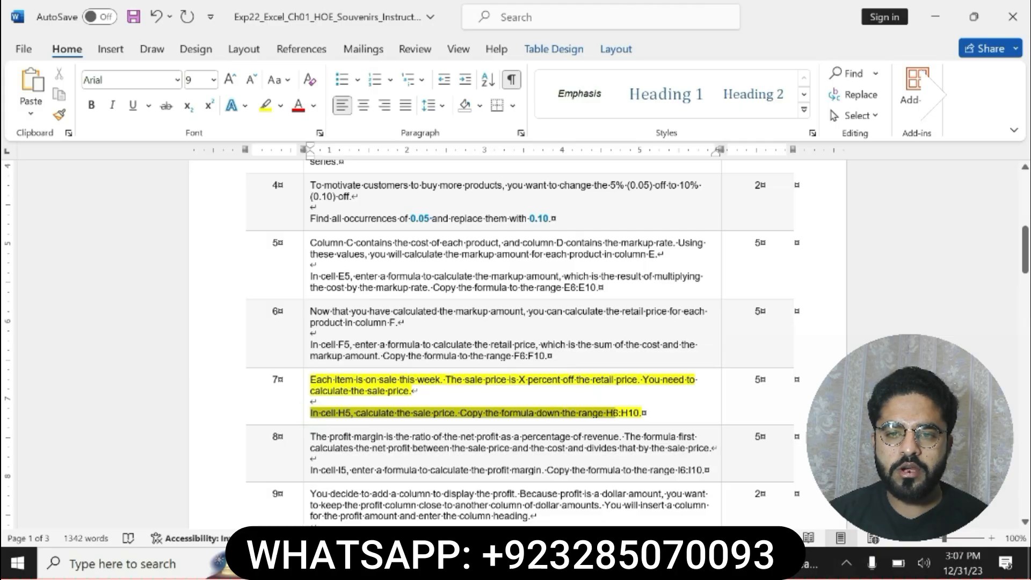
pyautogui.click(585, 384)
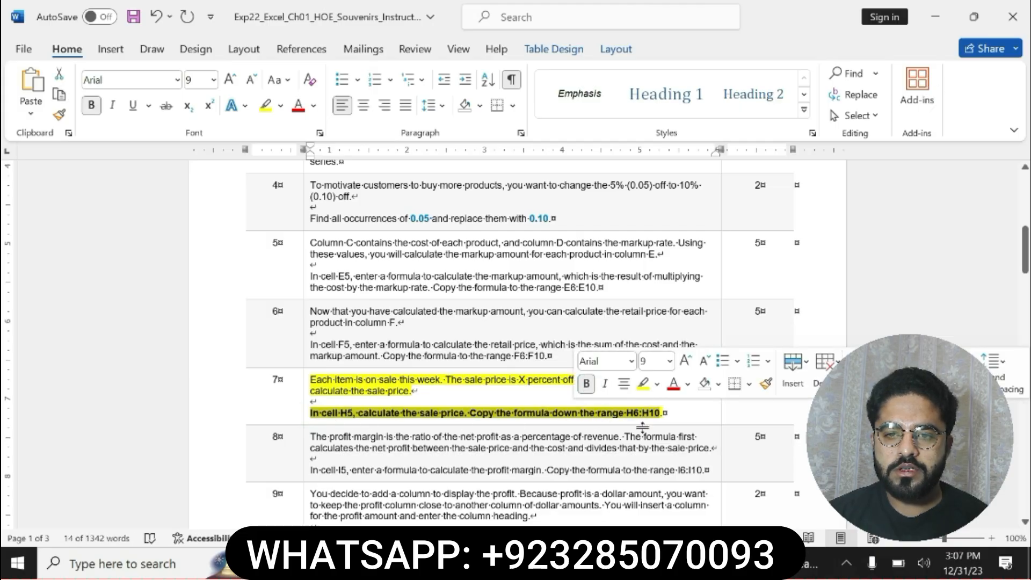
# Switch to Excel and enter =F5*(1-G5) in cell H5 to calculate the Hat's sale price
pyautogui.hotkey('alt', 'Tab')
pyautogui.click(458, 291)
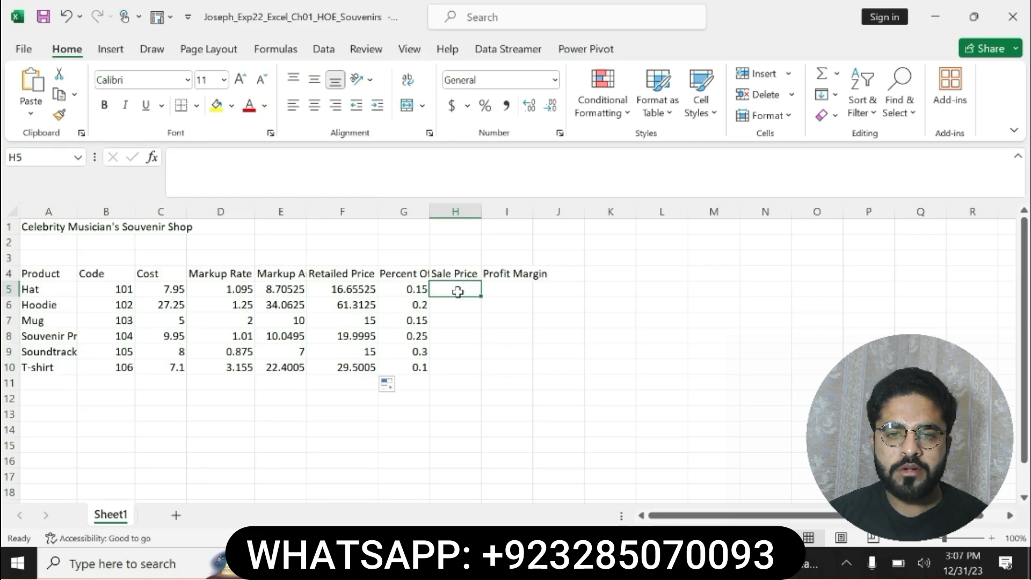
pyautogui.write('=')
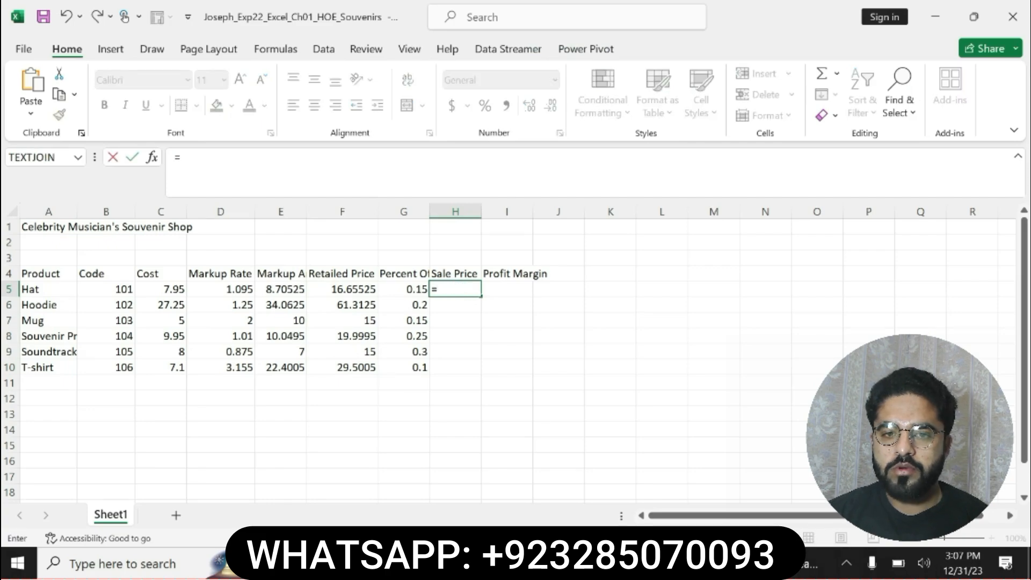
pyautogui.click(358, 288)
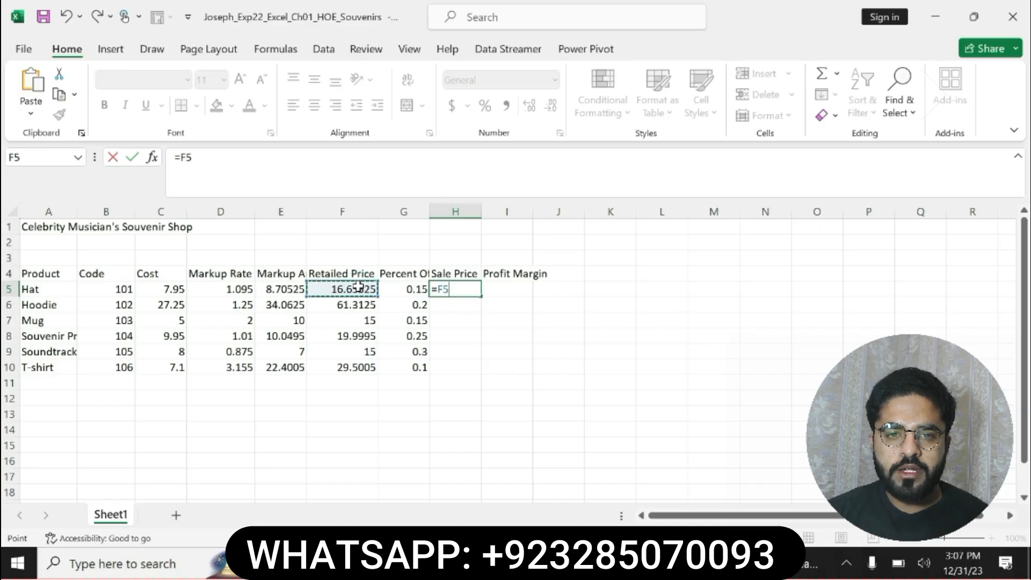
pyautogui.write('*')
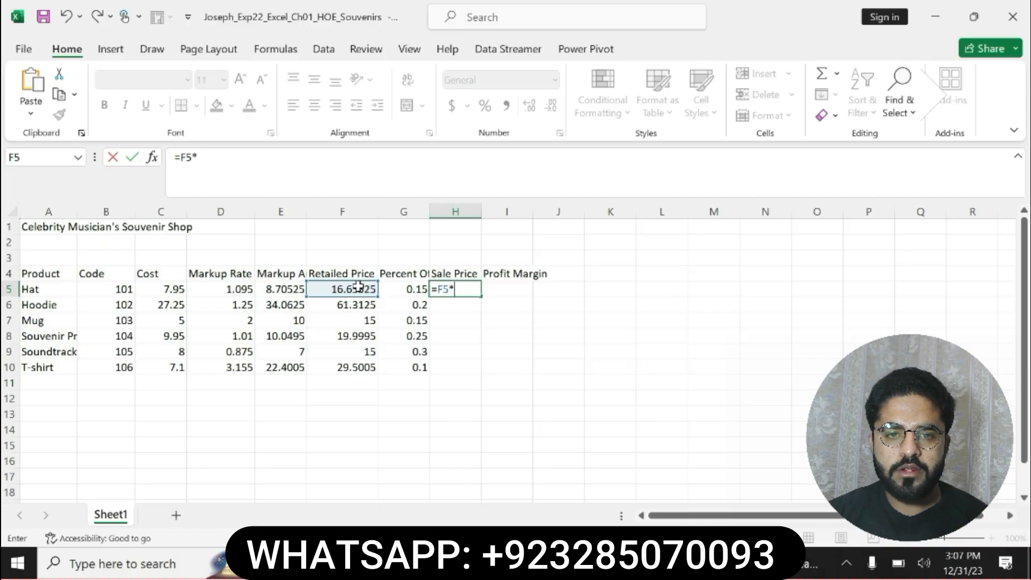
pyautogui.write('(')
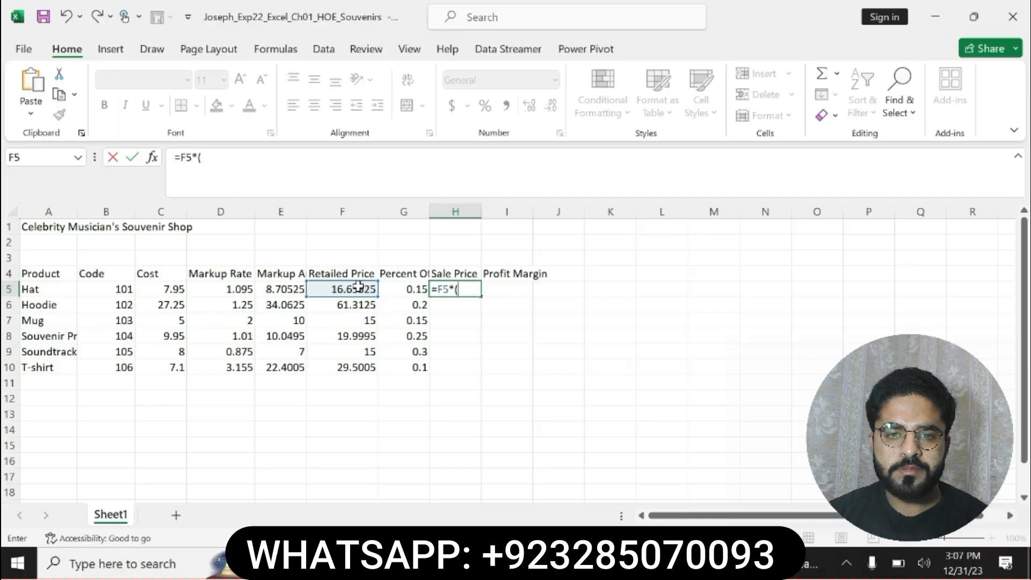
pyautogui.write('1-')
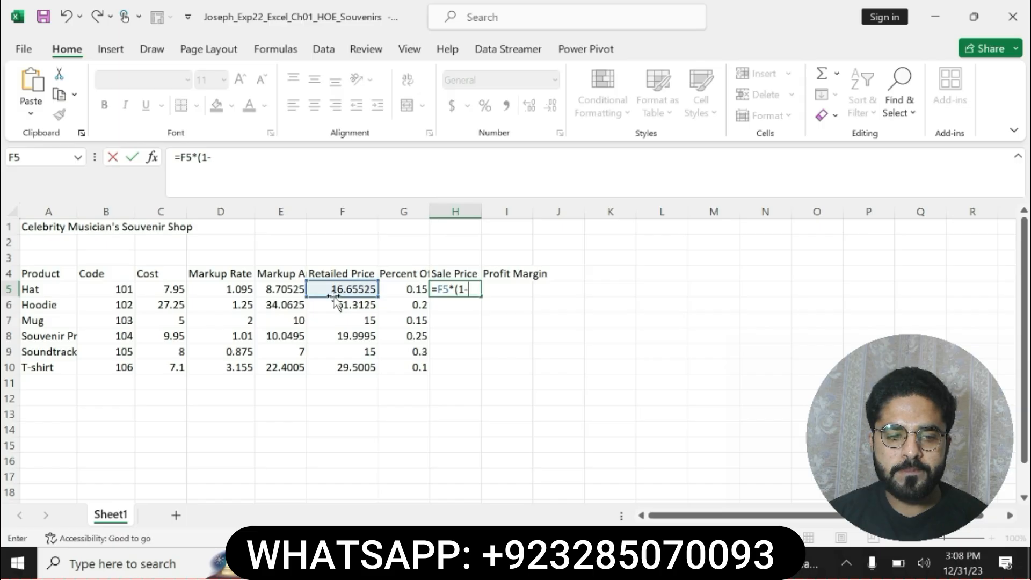
pyautogui.click(403, 289)
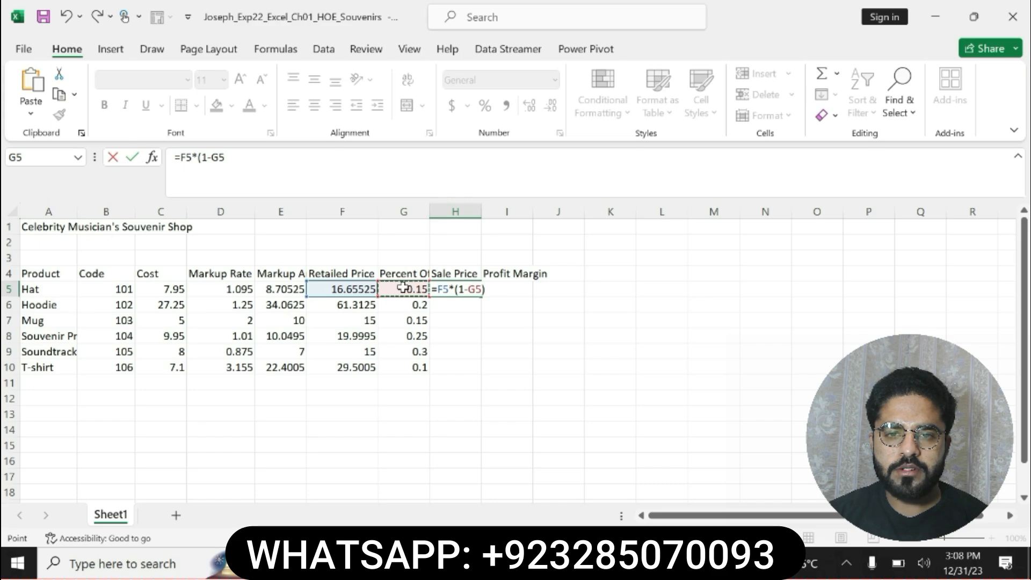
pyautogui.write(')')
pyautogui.press('Return')
# Check step 7's copy range in Word, and in Excel copy the H5 sale price formula down through H10
pyautogui.click(470, 289)
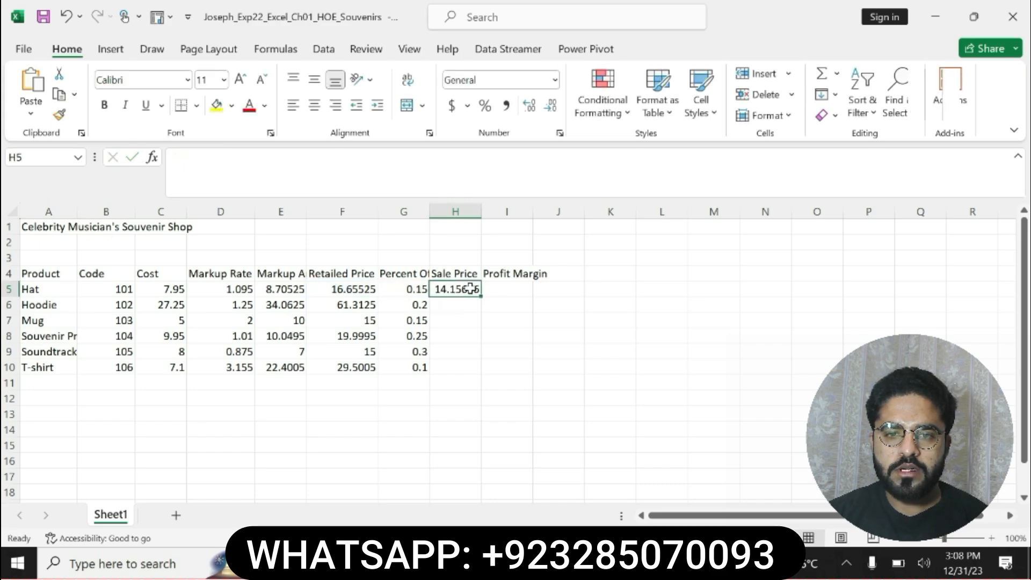
pyautogui.click(687, 563)
pyautogui.click(555, 412)
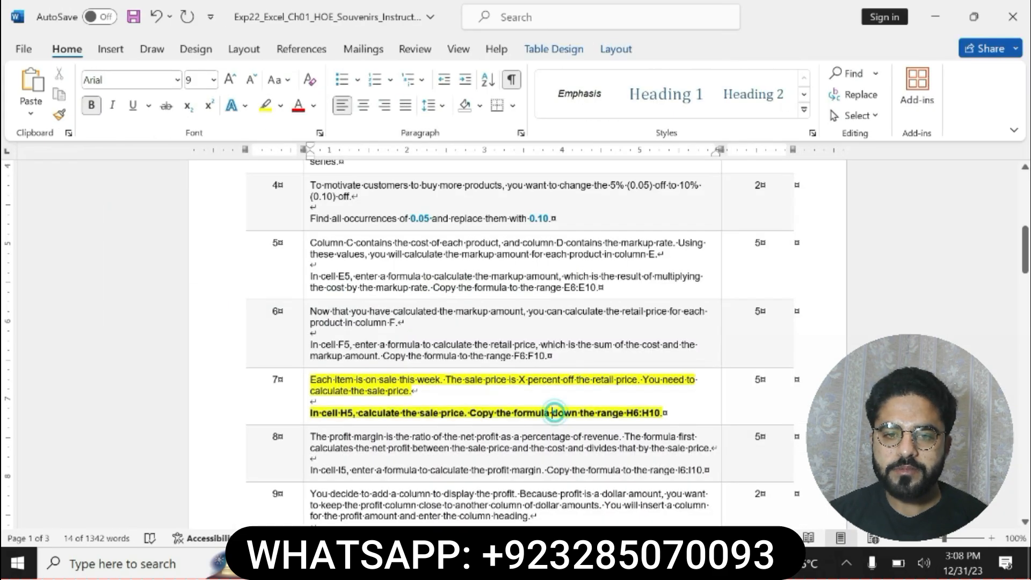
pyautogui.moveTo(310, 412); pyautogui.dragTo(663, 412)
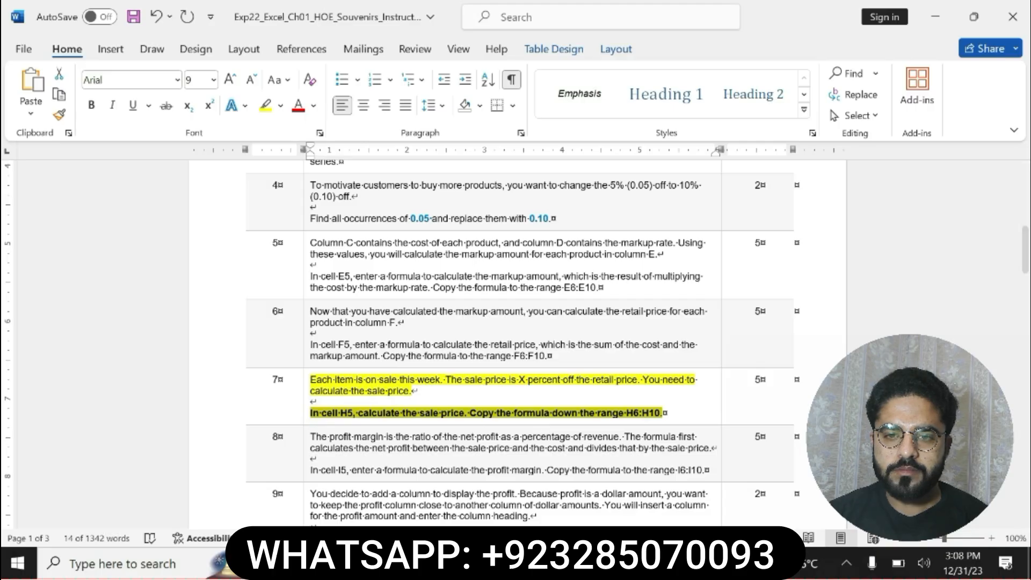
pyautogui.hotkey('alt', 'Tab')
pyautogui.moveTo(481, 291); pyautogui.dragTo(475, 371)
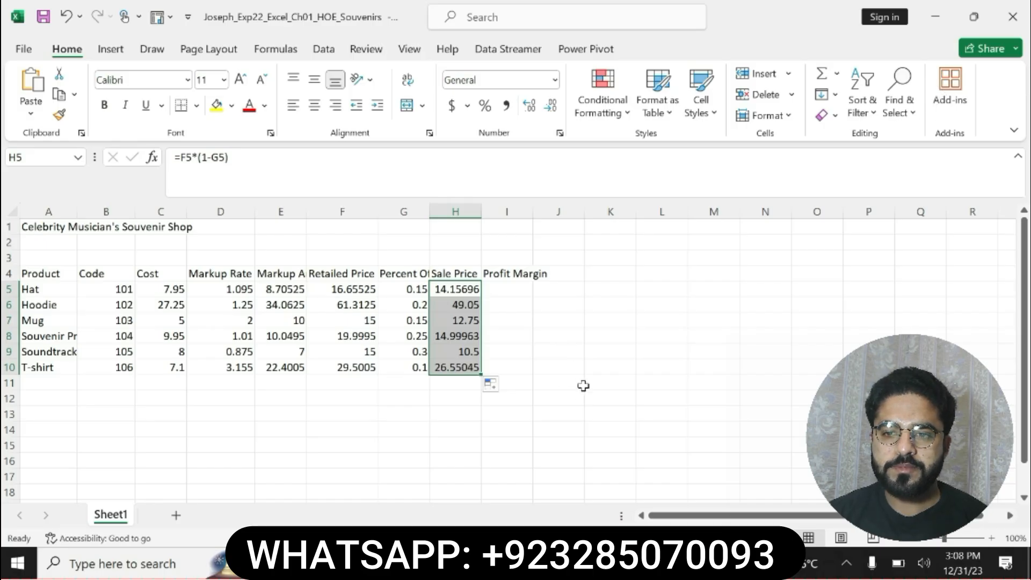
# In Word, undo the bold and highlight on step 7, and highlight the step 8 profit margin instruction in yellow
pyautogui.click(653, 562)
pyautogui.hotkey('ctrl', 'z')
pyautogui.hotkey('ctrl', 'z')
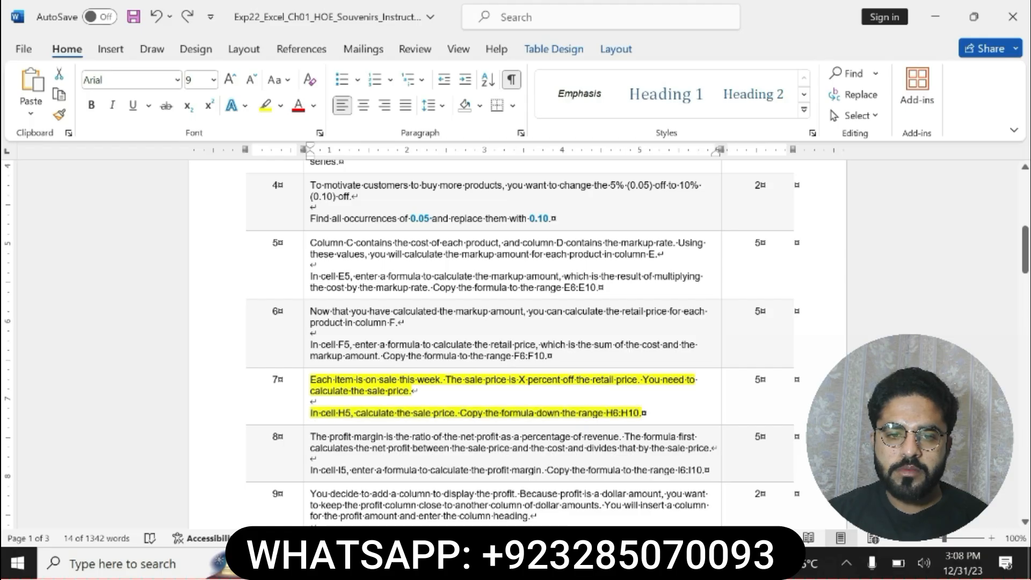
pyautogui.hotkey('ctrl', 'z')
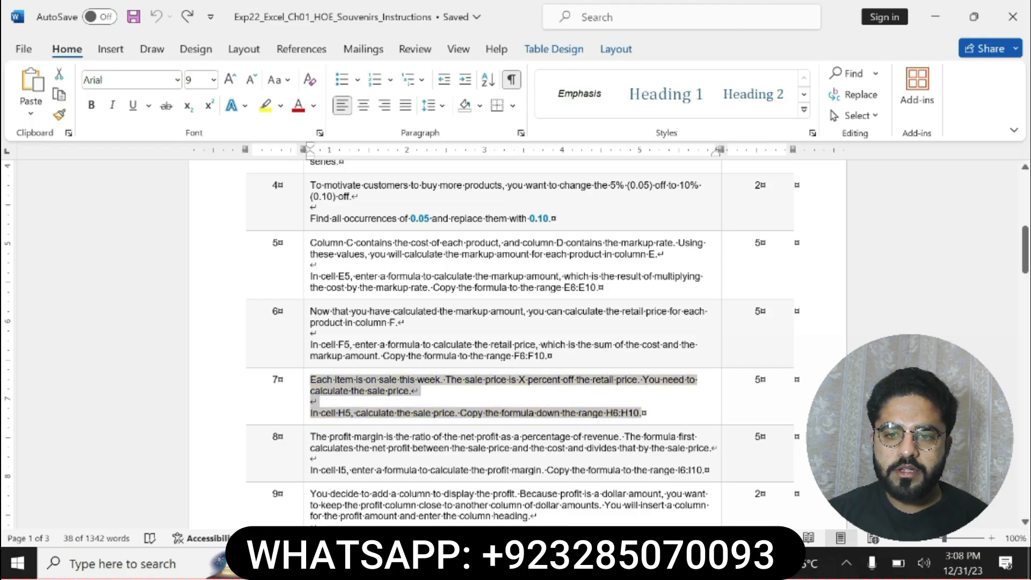
pyautogui.moveTo(311, 436); pyautogui.dragTo(703, 470)
pyautogui.click(641, 446)
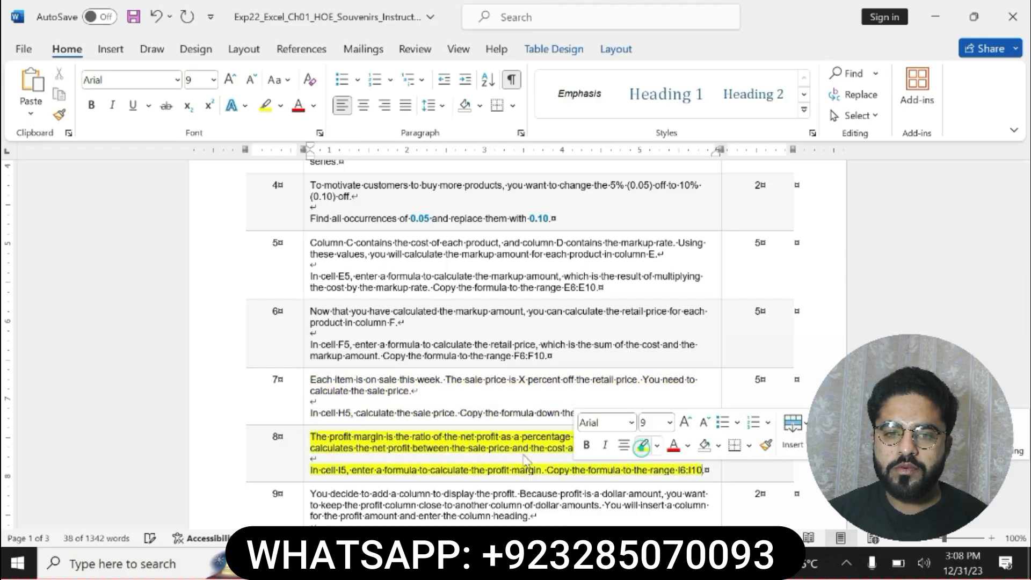
# Check the step 8 instruction in Word, switch to Excel and enter =(H5-C5)/H5 in cell I5 to calculate the Hat's profit margin
pyautogui.click(453, 473)
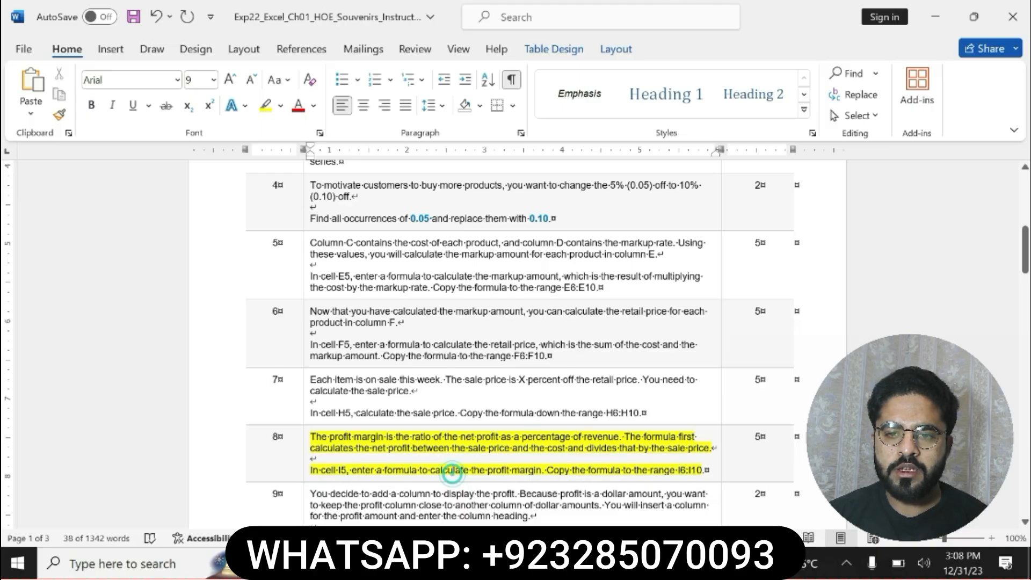
pyautogui.moveTo(310, 470); pyautogui.dragTo(702, 470)
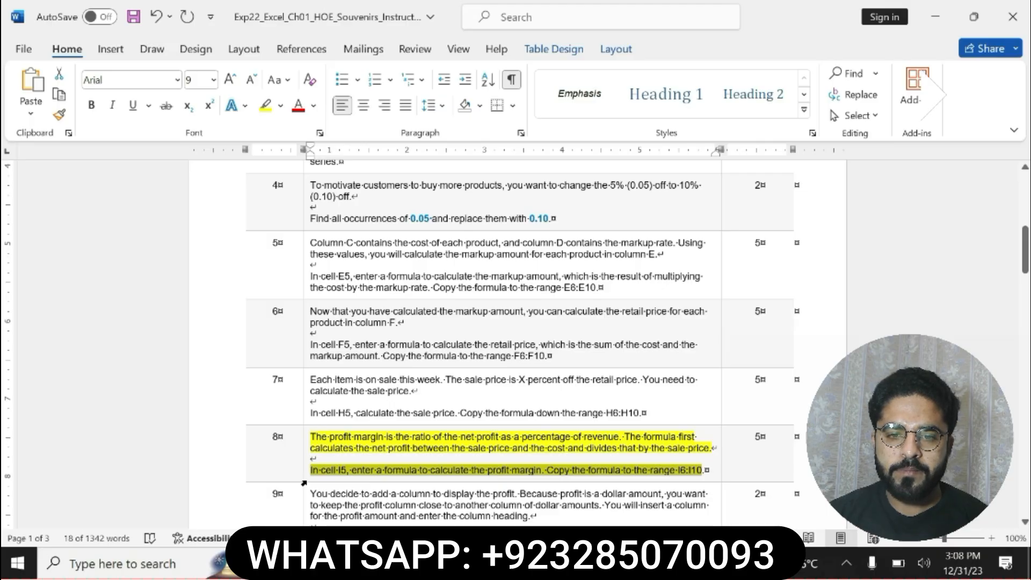
pyautogui.click(579, 562)
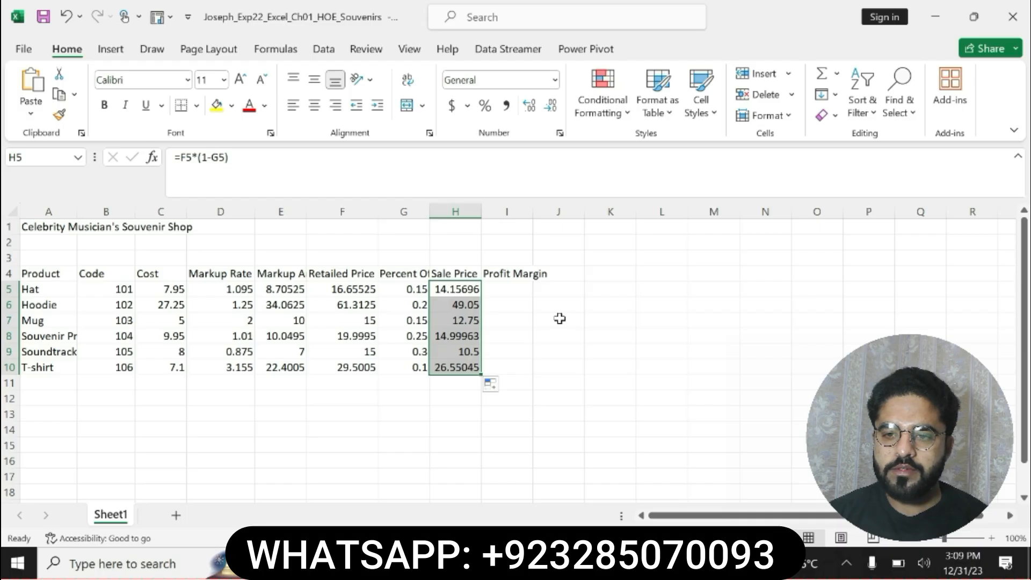
pyautogui.click(513, 292)
pyautogui.write('=')
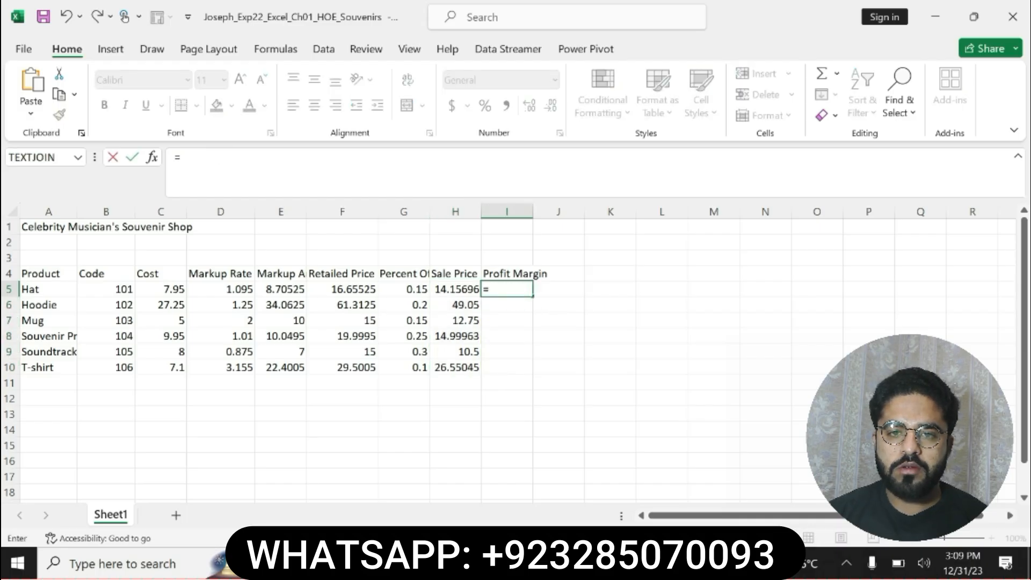
pyautogui.write('(h5')
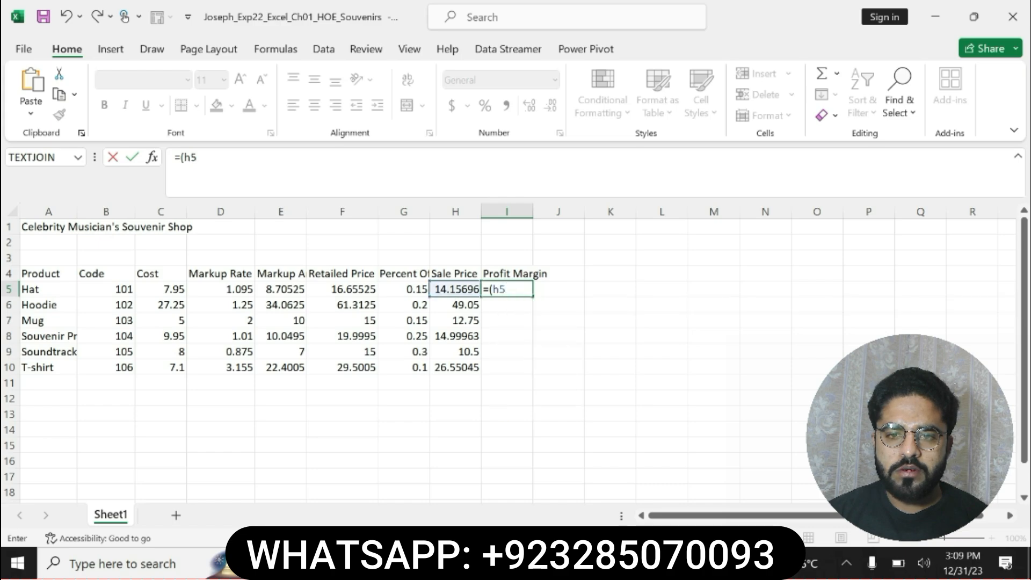
pyautogui.press('BackSpace')
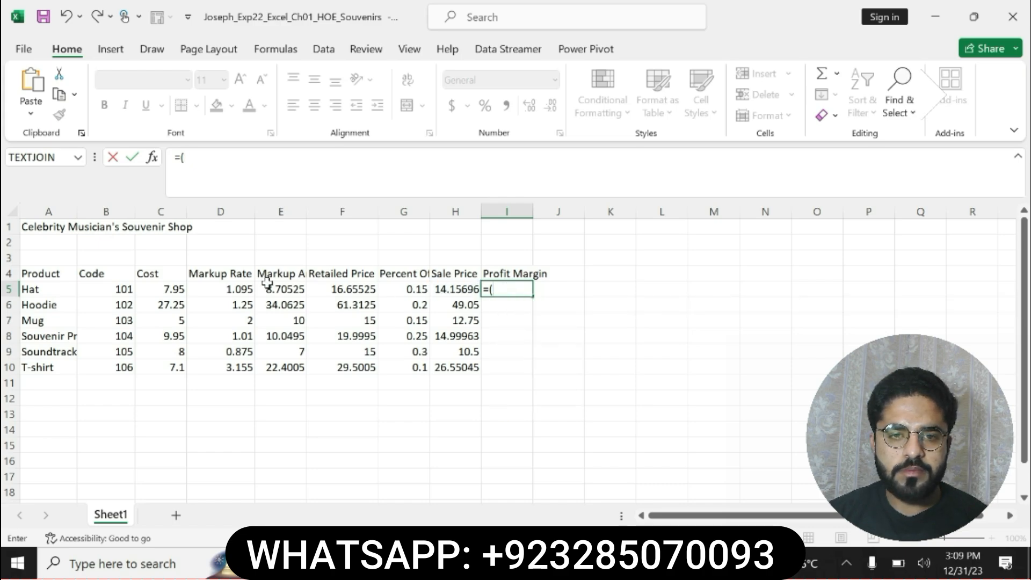
pyautogui.click(444, 290)
pyautogui.write('-')
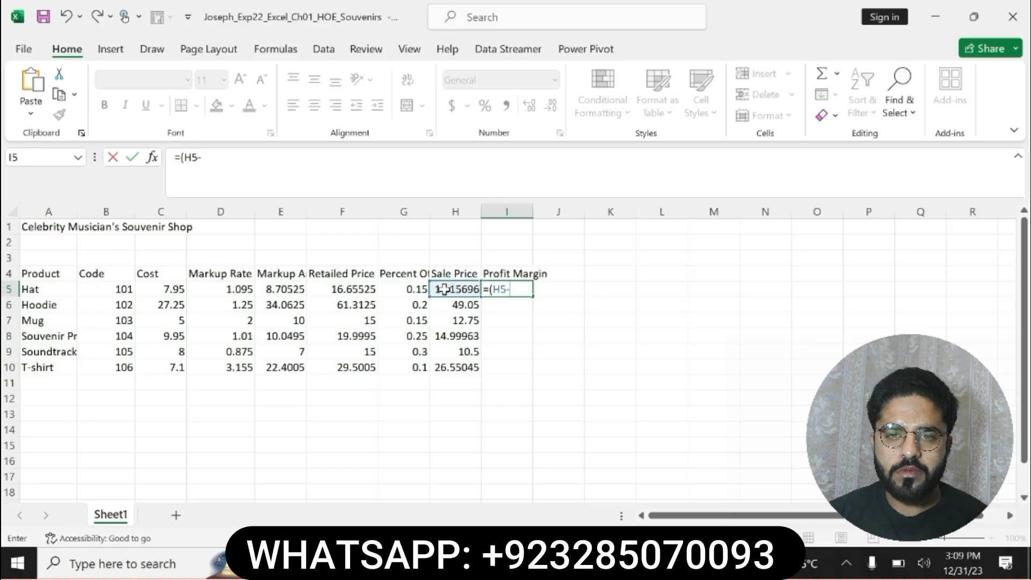
pyautogui.click(168, 288)
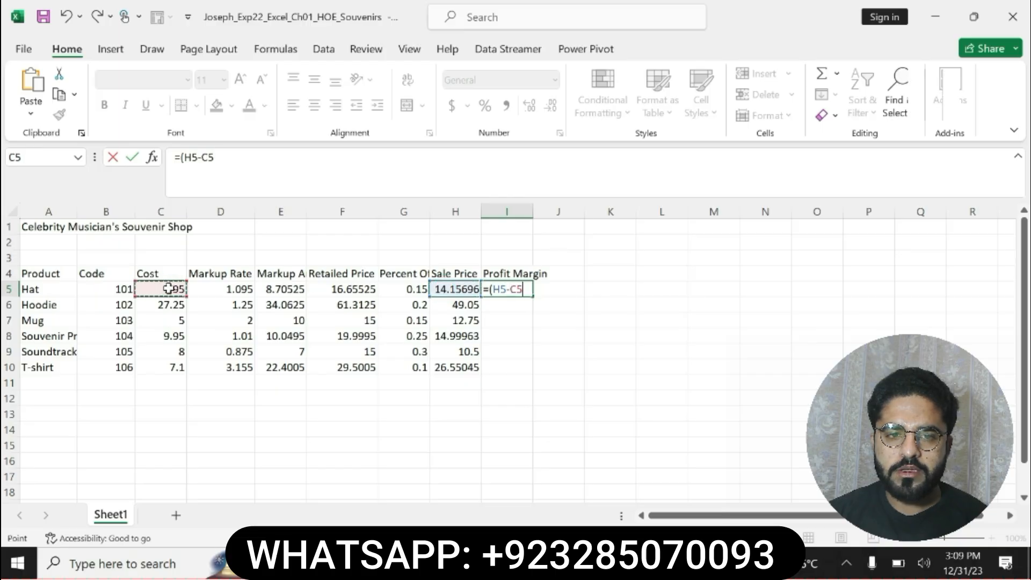
pyautogui.write(')/')
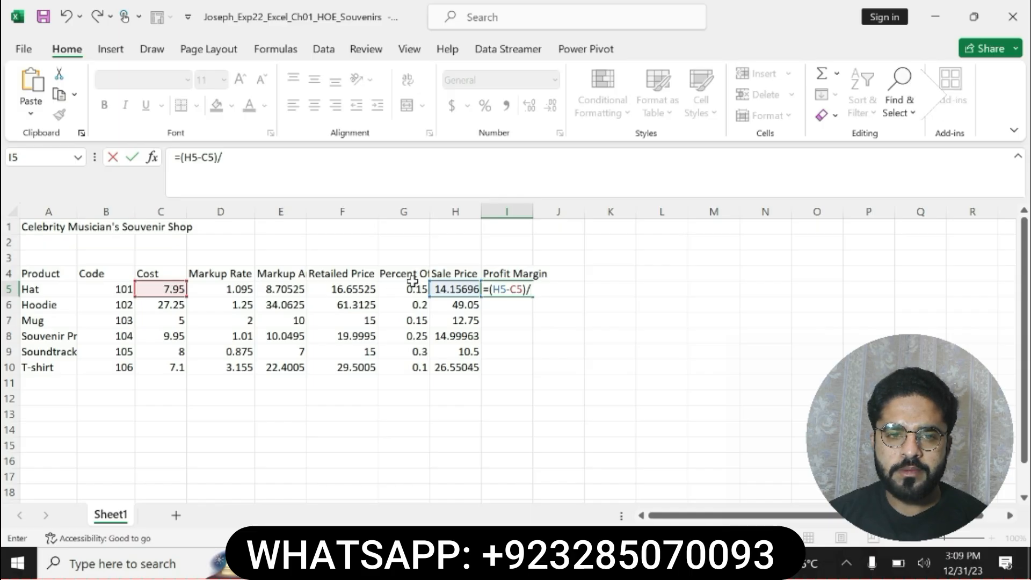
pyautogui.click(447, 289)
pyautogui.press('Return')
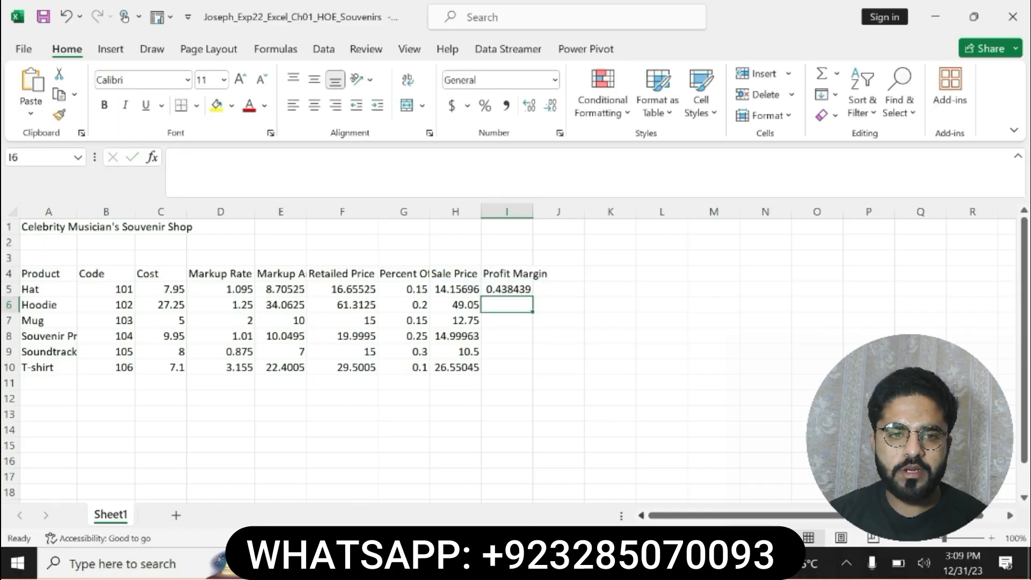
# Check step 8's copy range in Word, and in Excel copy the I5 profit margin formula down through I10
pyautogui.click(644, 562)
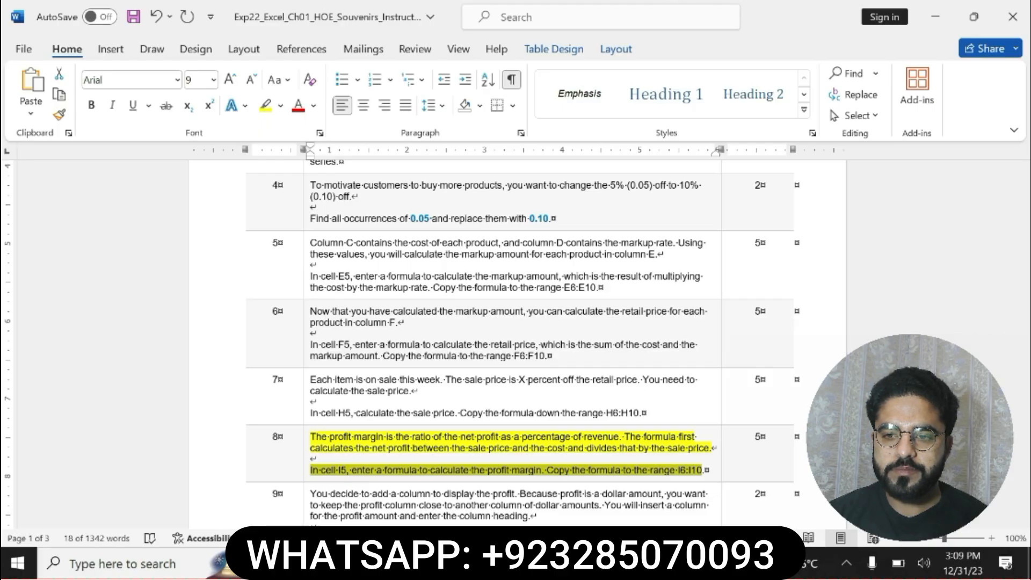
pyautogui.click(328, 478)
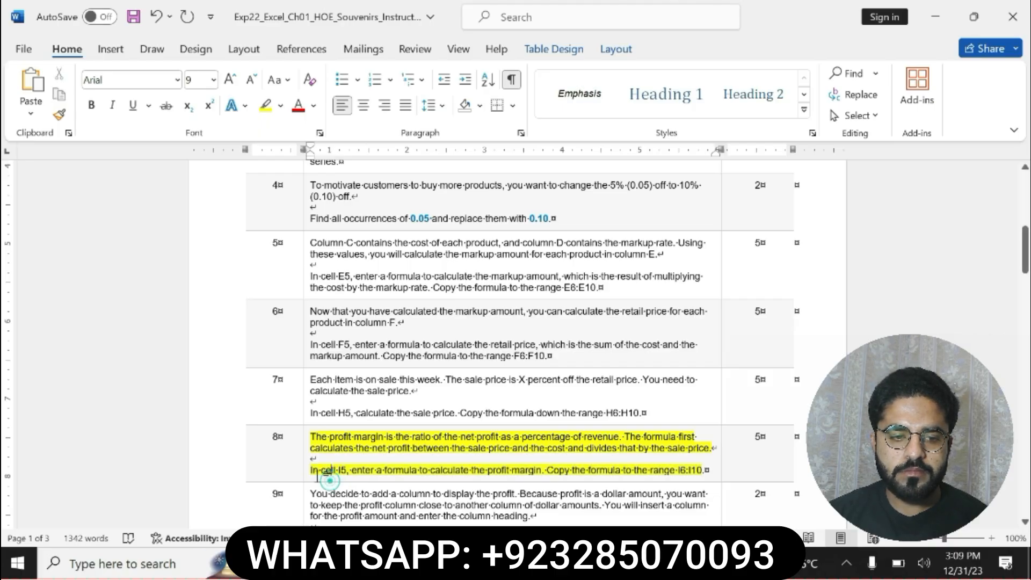
pyautogui.moveTo(310, 470); pyautogui.dragTo(704, 471)
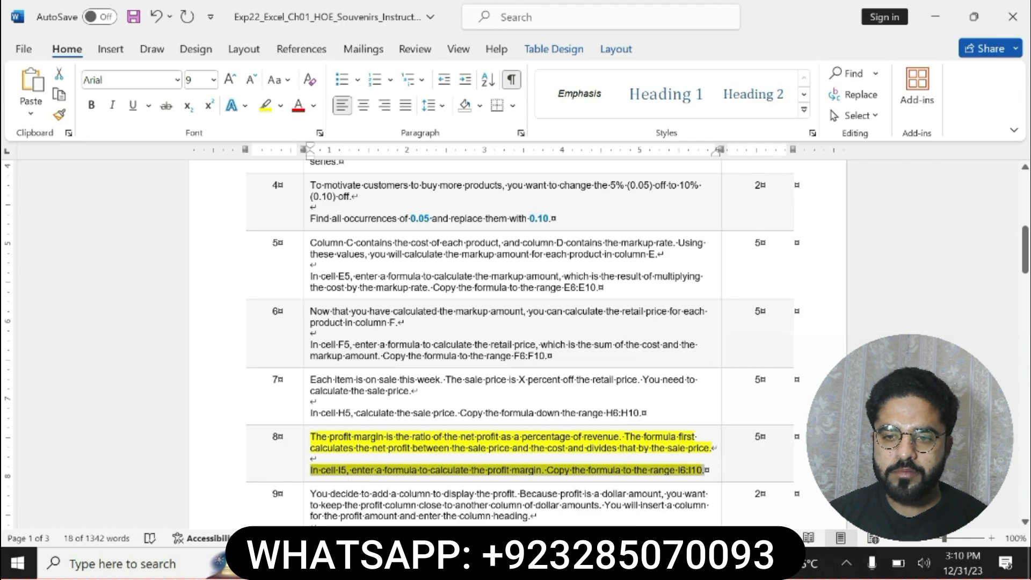
pyautogui.moveTo(1025, 267); pyautogui.dragTo(1025, 286)
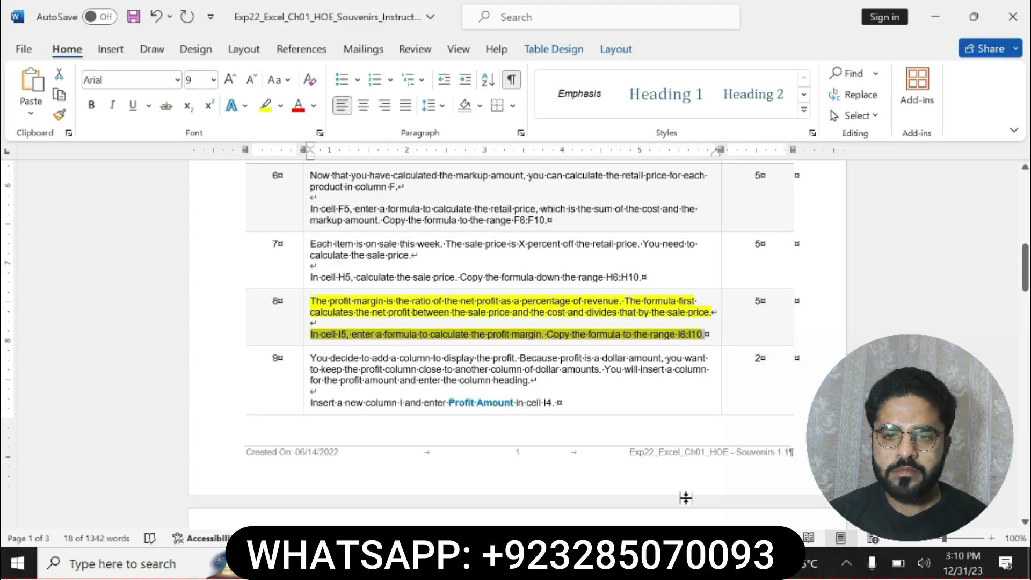
pyautogui.hotkey('alt', 'Tab')
pyautogui.click(510, 289)
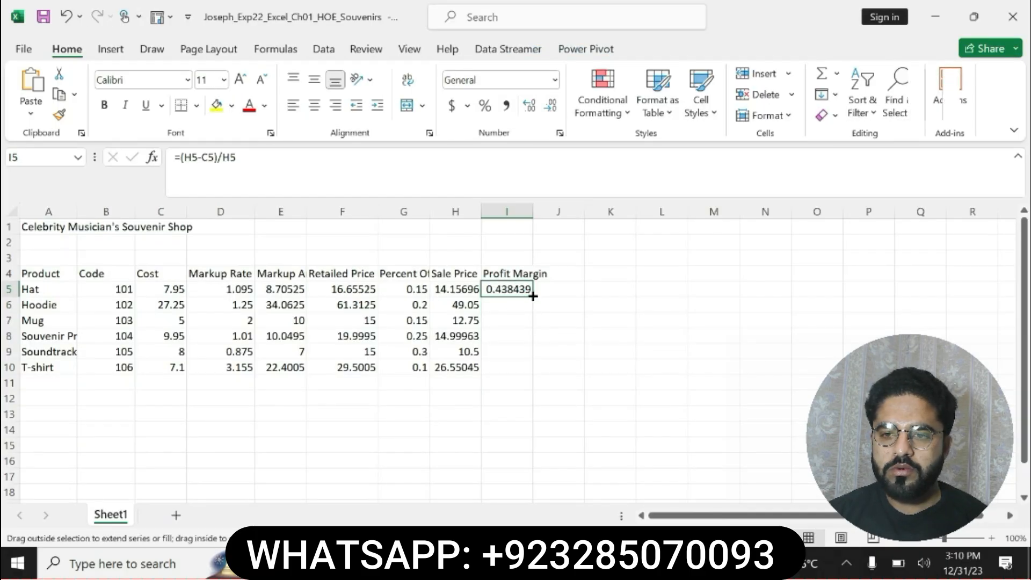
pyautogui.moveTo(533, 296); pyautogui.dragTo(531, 371)
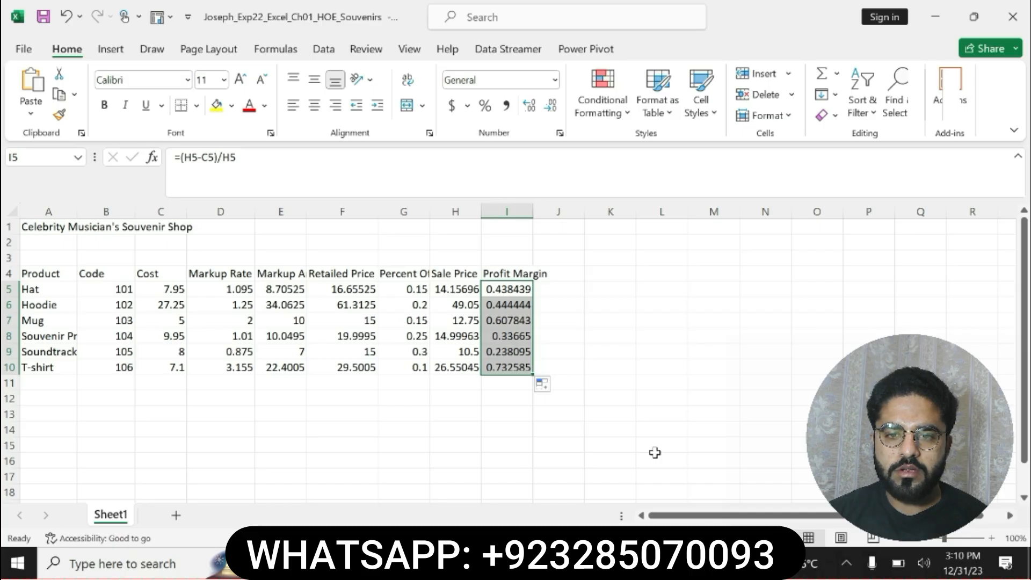
# In Word, undo the highlight on step 8, highlight the step 9 instruction in yellow and select its new-column sentence
pyautogui.hotkey('alt', 'Tab')
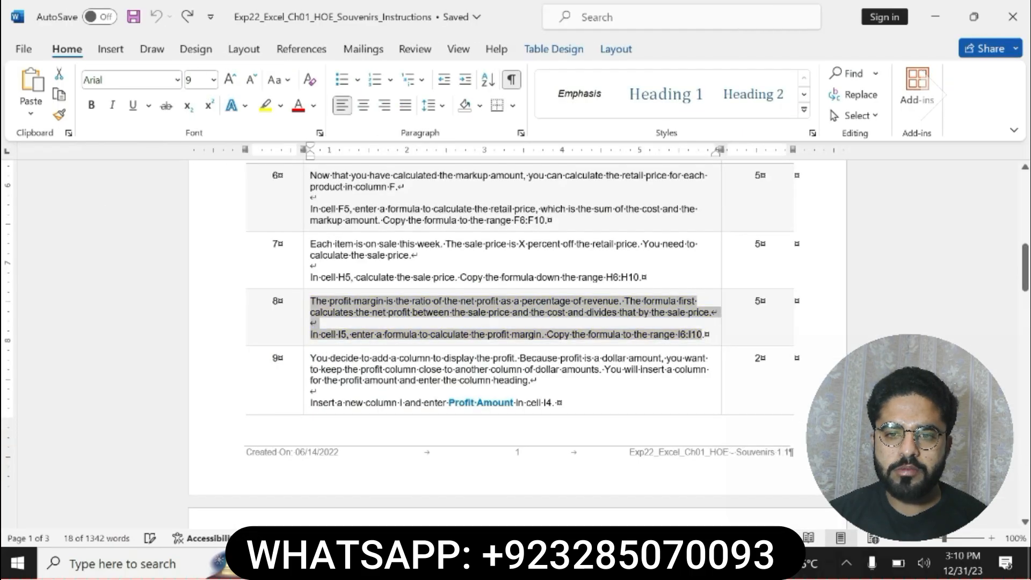
pyautogui.moveTo(311, 358); pyautogui.dragTo(552, 403)
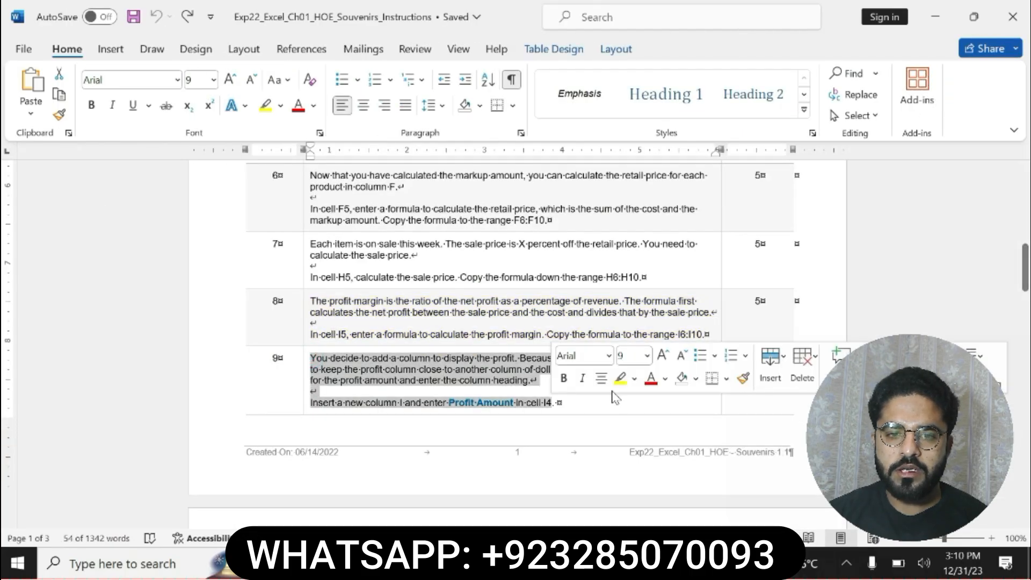
pyautogui.click(619, 379)
pyautogui.moveTo(310, 403); pyautogui.dragTo(522, 403)
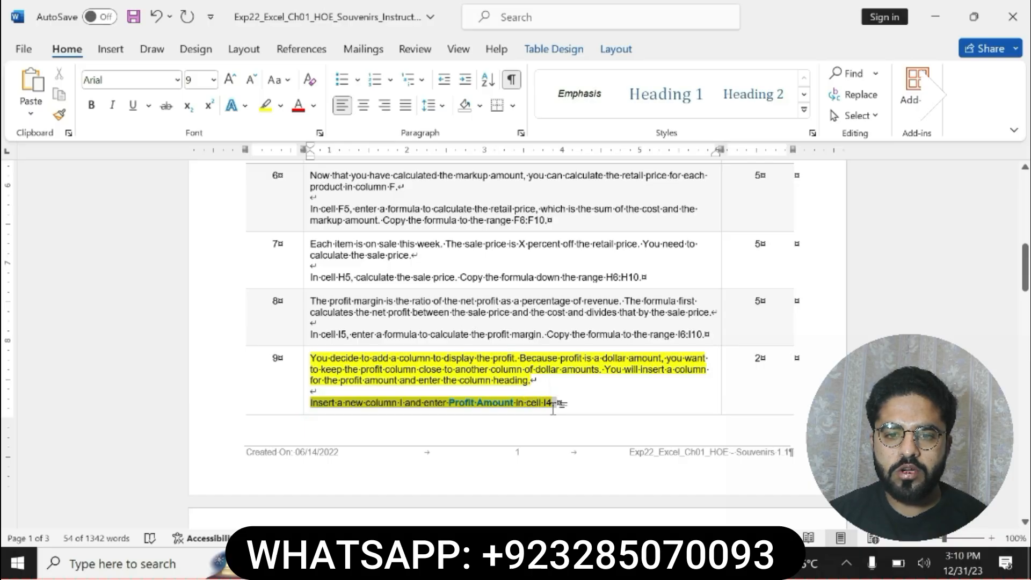
pyautogui.click(472, 404)
pyautogui.moveTo(311, 402); pyautogui.dragTo(552, 402)
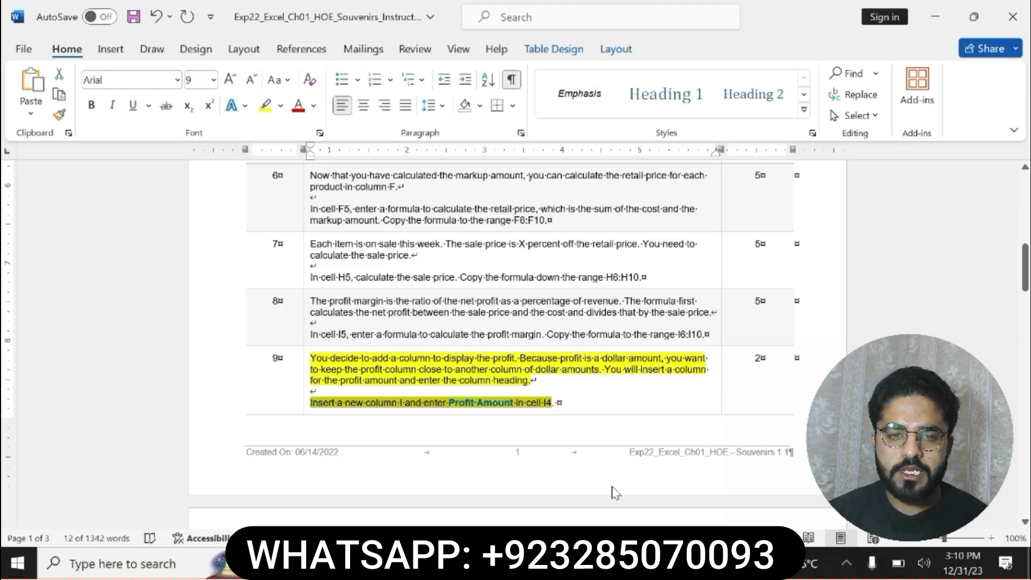
# Switch to Excel and insert a new column I before the Profit Margin column
pyautogui.click(644, 564)
pyautogui.click(488, 212)
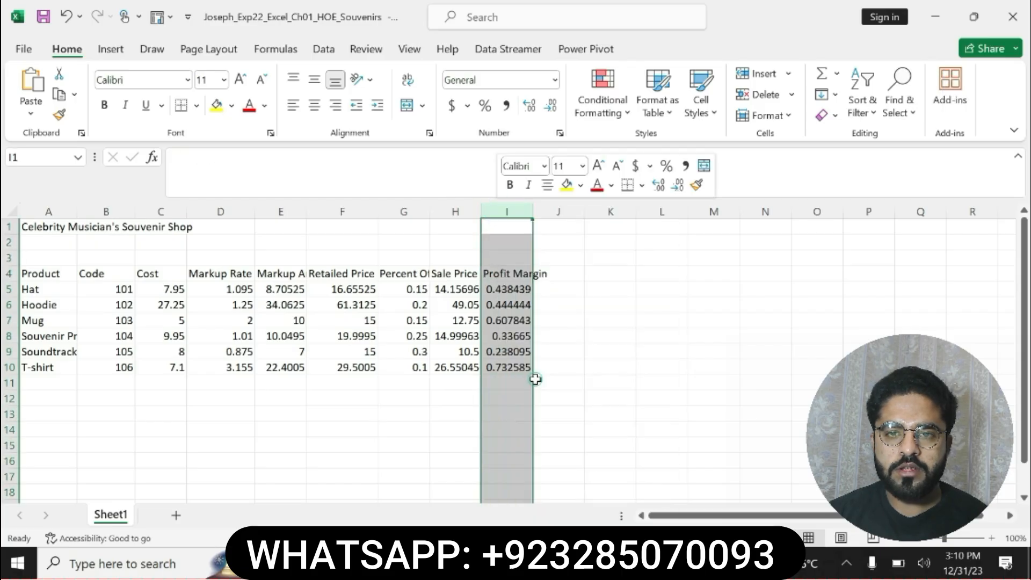
pyautogui.click(536, 379)
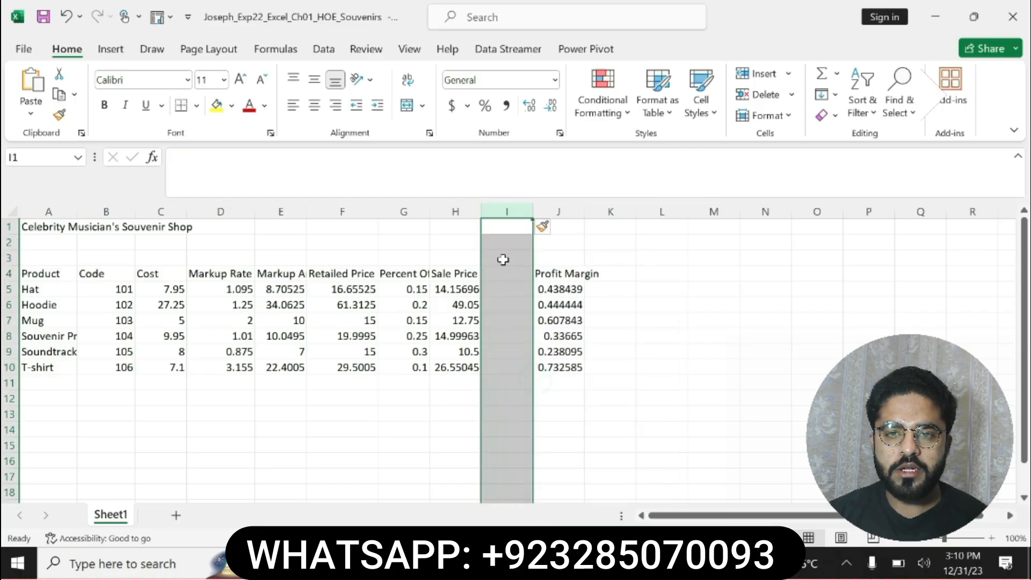
# Copy the heading Profit Amount from step 9 in Word into cell I4 in Excel, and autofit column I
pyautogui.click(503, 274)
pyautogui.click(585, 562)
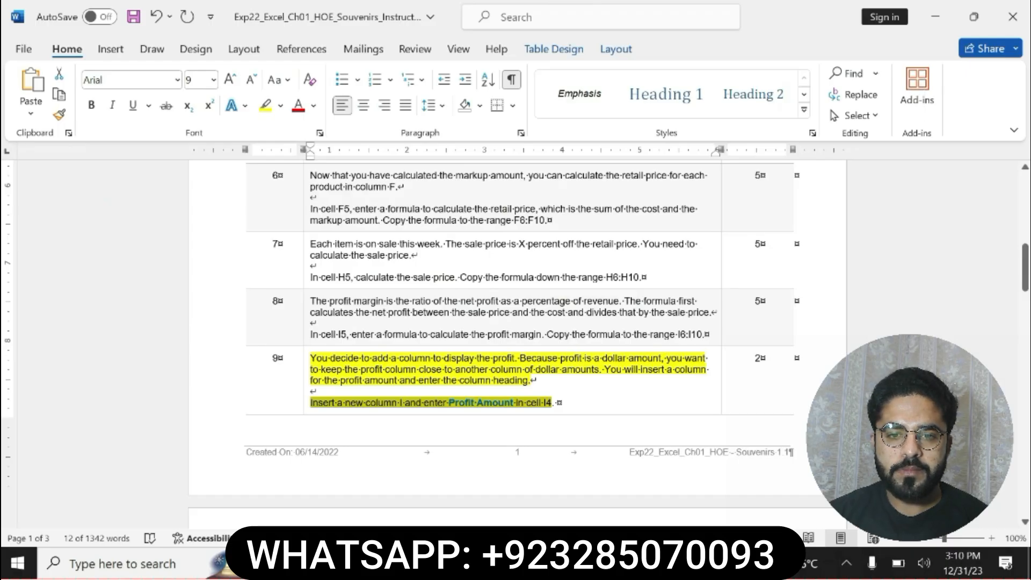
pyautogui.click(490, 405)
pyautogui.click(448, 402)
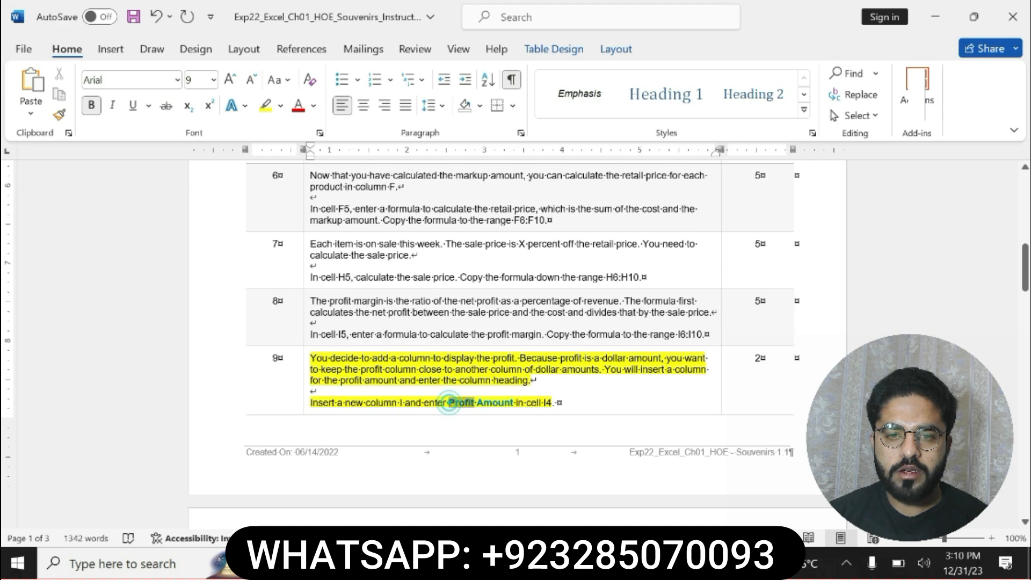
pyautogui.moveTo(449, 403); pyautogui.dragTo(514, 403)
pyautogui.hotkey('ctrl', 'c')
pyautogui.hotkey('alt', 'Tab')
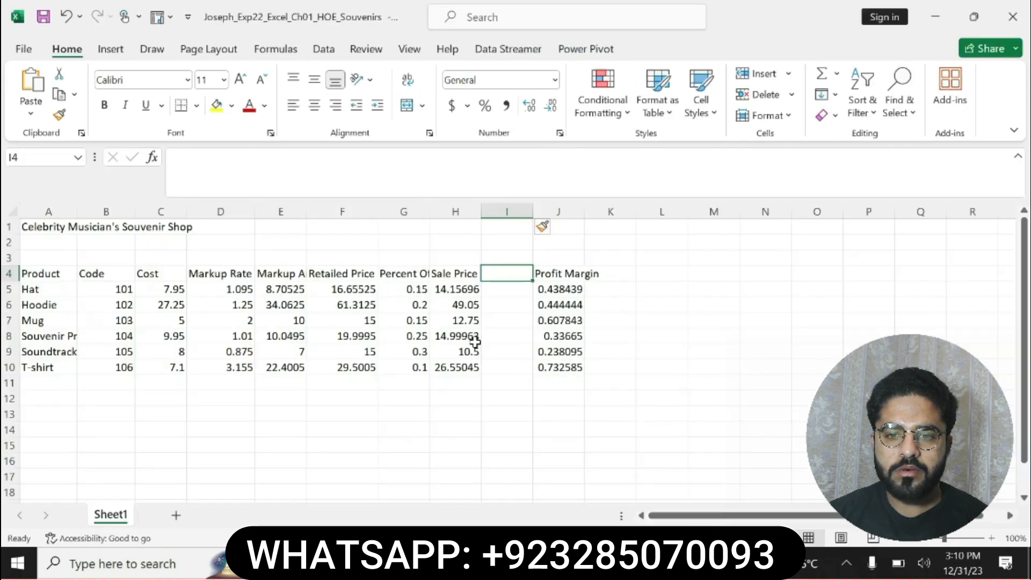
pyautogui.click(504, 175)
pyautogui.hotkey('ctrl', 'v')
pyautogui.press('Return')
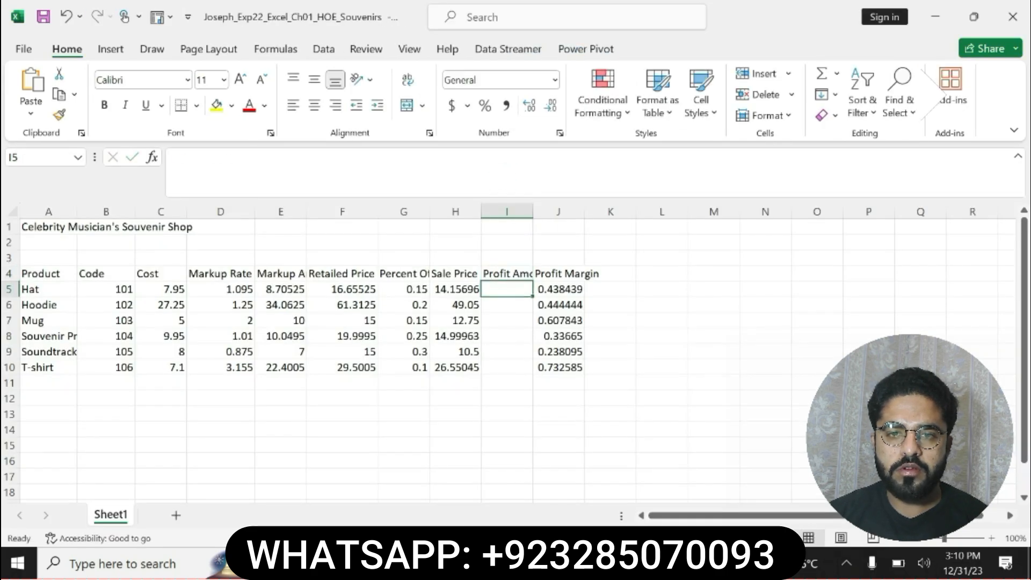
pyautogui.doubleClick(533, 211)
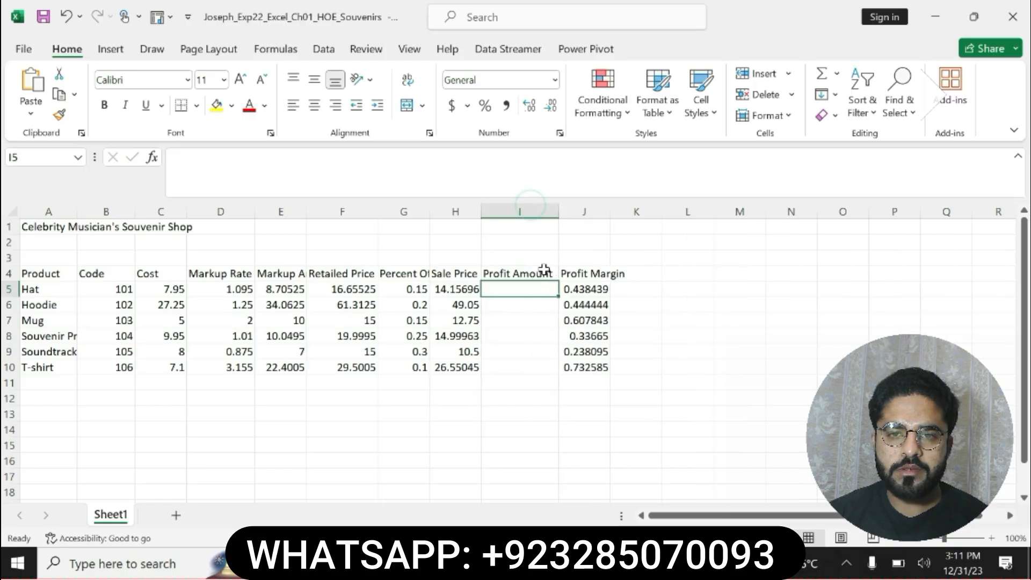
pyautogui.click(556, 275)
pyautogui.doubleClick(557, 282)
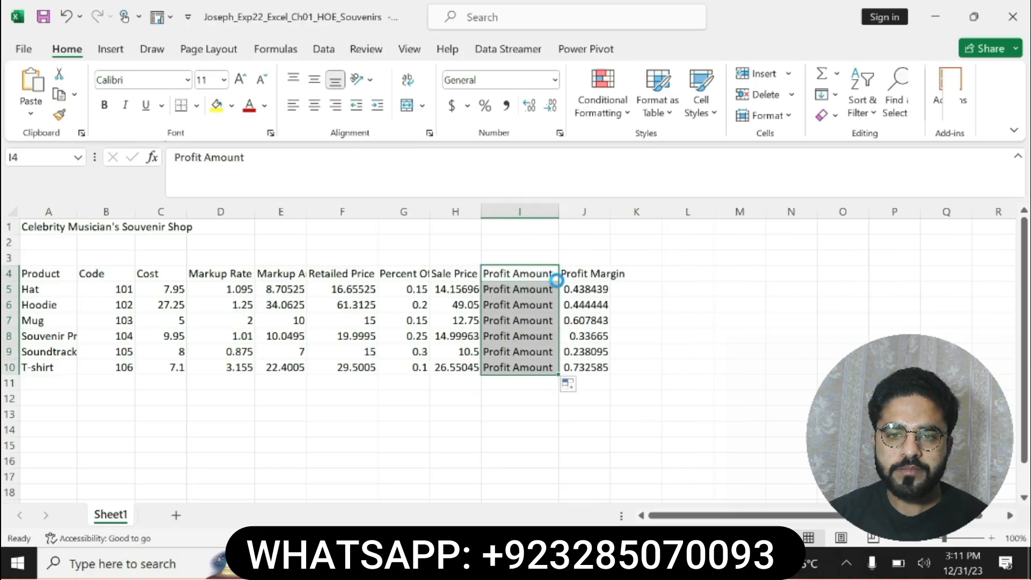
pyautogui.hotkey('ctrl', 'z')
# In Word, undo the highlight on step 9 and highlight the step 10 profit amount instruction in yellow
pyautogui.hotkey('alt', 'Tab')
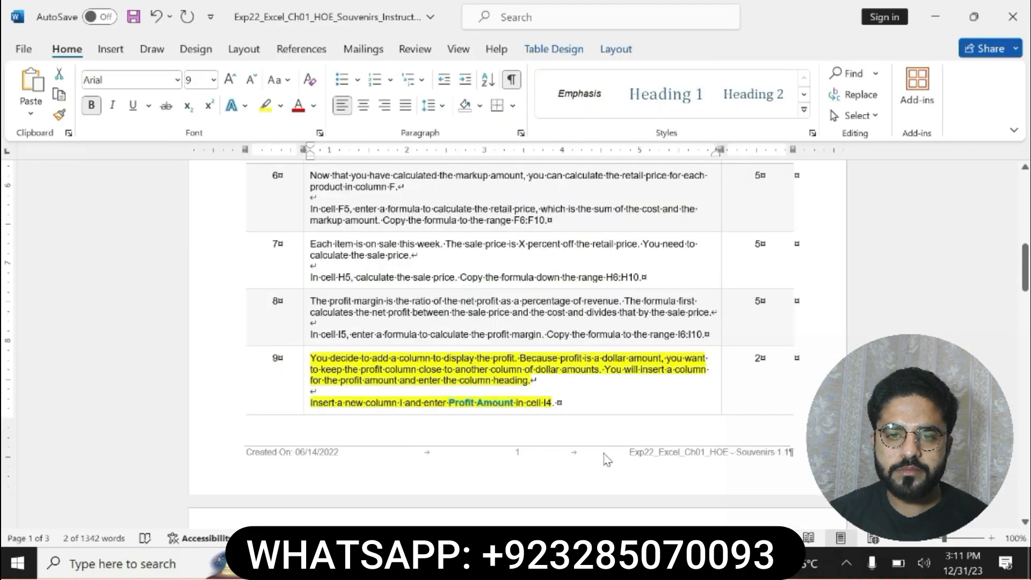
pyautogui.hotkey('ctrl', 'z')
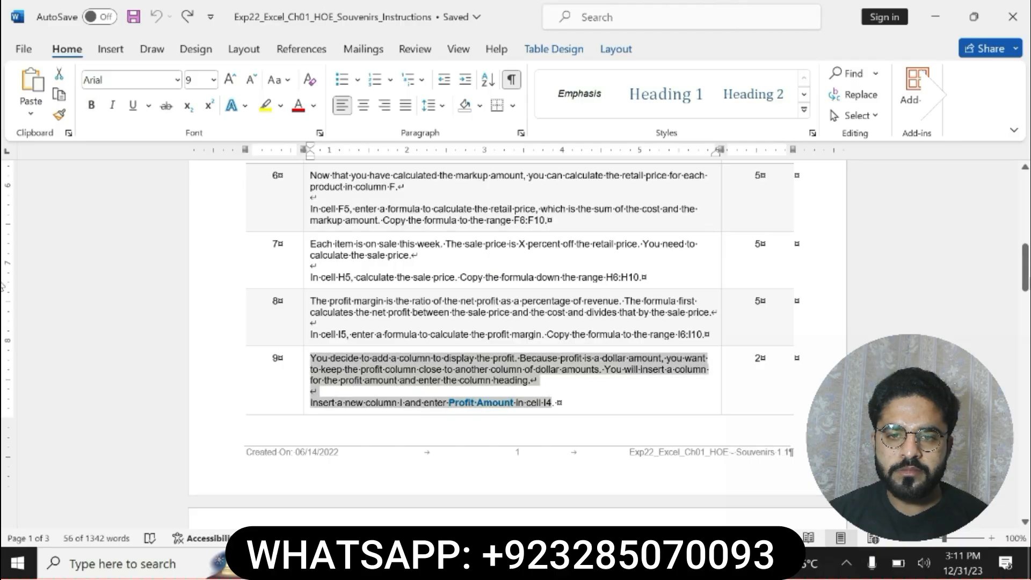
pyautogui.scroll(-5, 606, 459)
pyautogui.moveTo(310, 352); pyautogui.dragTo(547, 385)
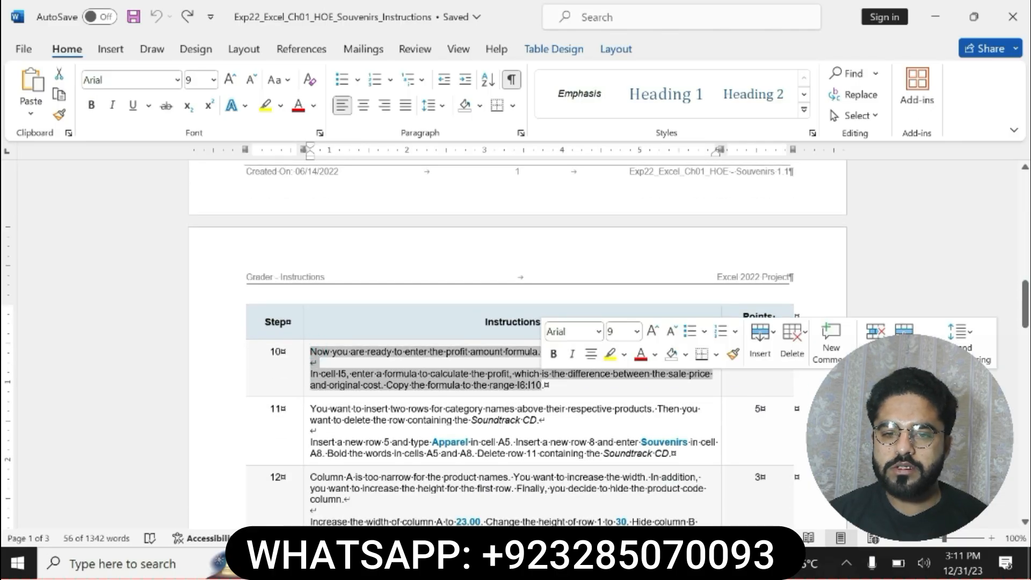
pyautogui.click(610, 354)
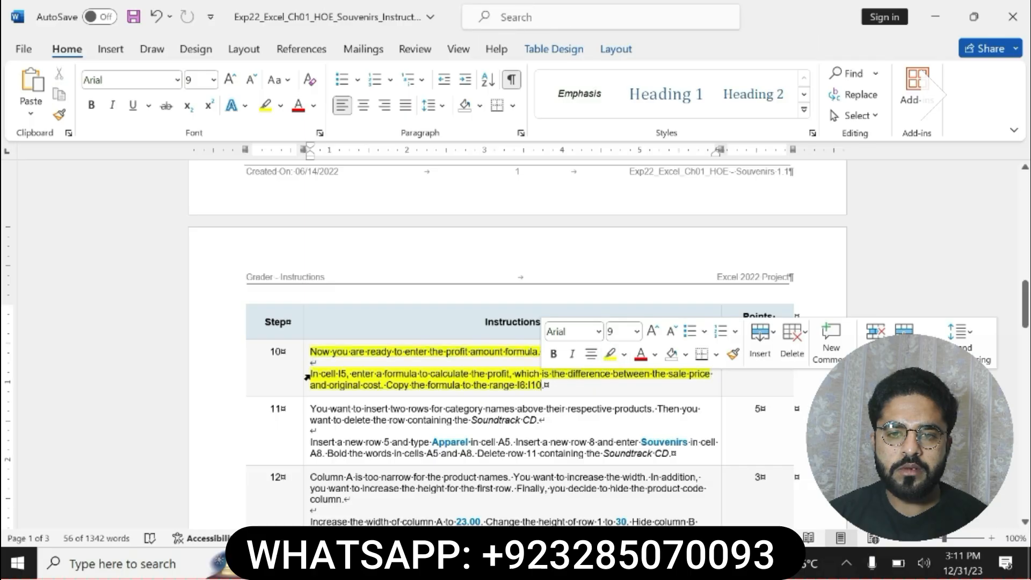
pyautogui.moveTo(1025, 315)
pyautogui.mouseDown()
pyautogui.moveTo(1026, 294)
pyautogui.moveTo(1025, 306)
pyautogui.mouseUp()
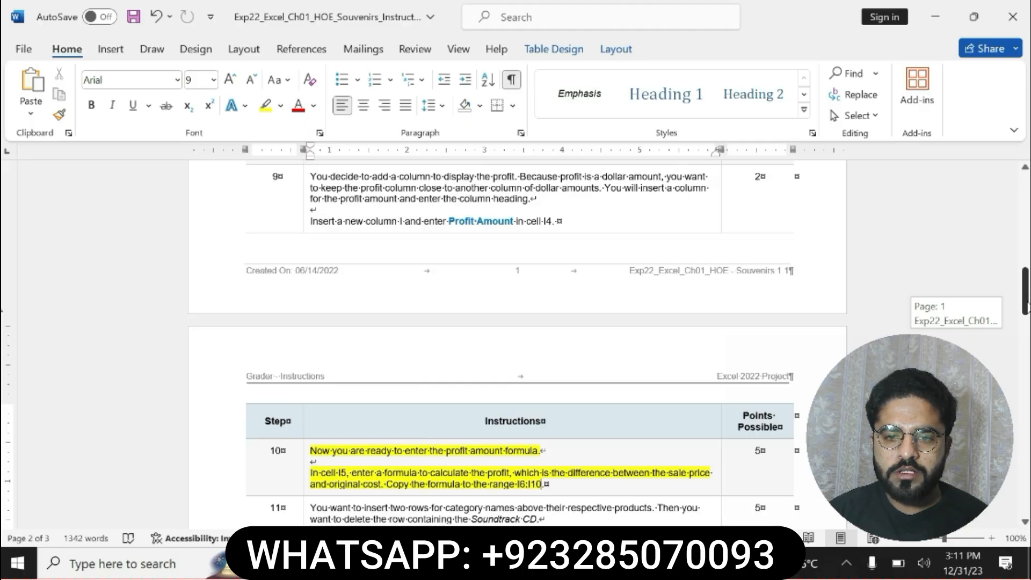
pyautogui.moveTo(1028, 307); pyautogui.dragTo(1027, 304)
pyautogui.click(569, 563)
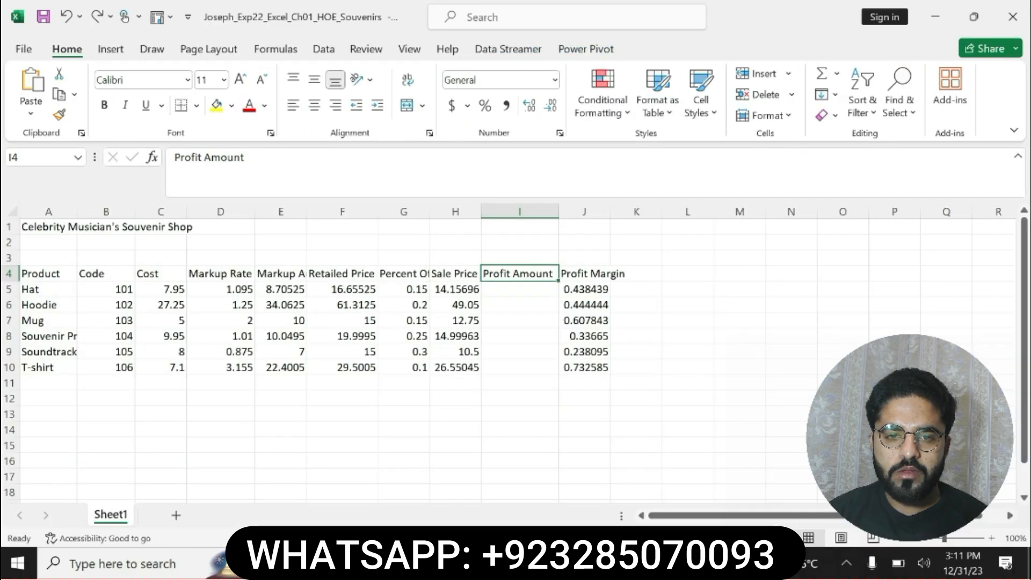
pyautogui.hotkey('alt', 'Tab')
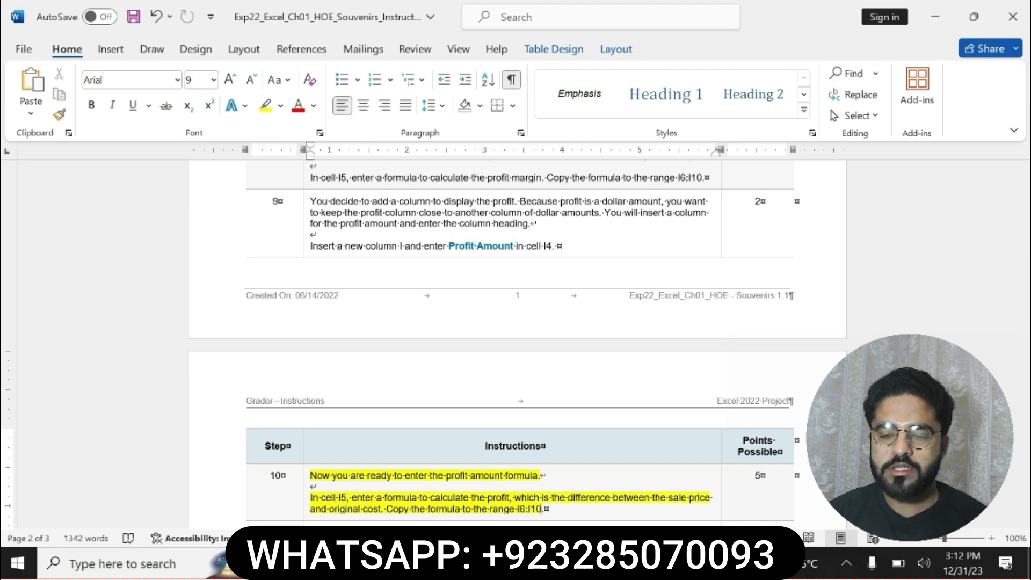
# Switch to Excel, enter the profit formula =H5-C5 in cell I5 and copy it down to the range I6:I10
pyautogui.moveTo(310, 475); pyautogui.dragTo(545, 509)
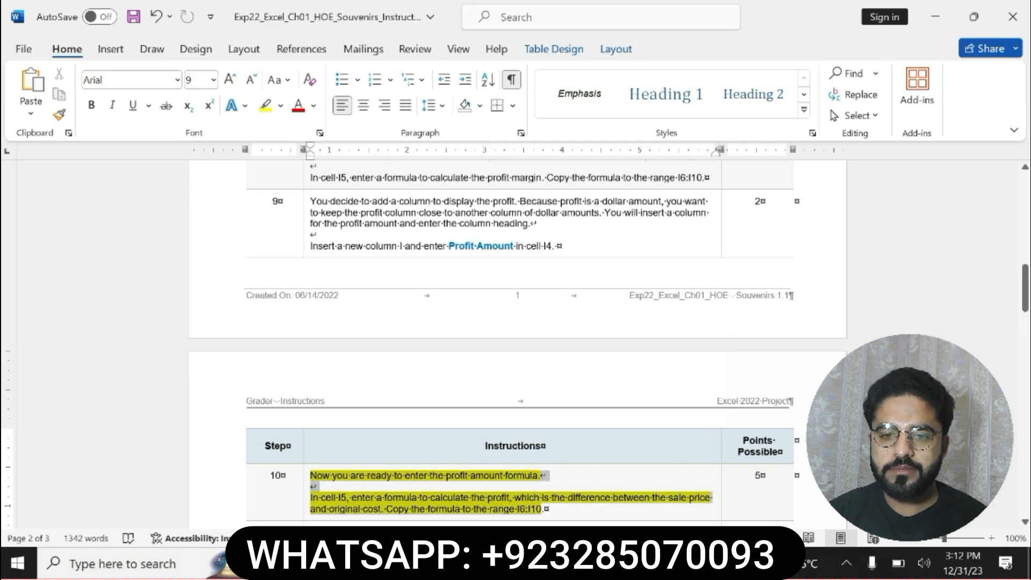
pyautogui.hotkey('alt', 'Tab')
pyautogui.click(513, 290)
pyautogui.write('=')
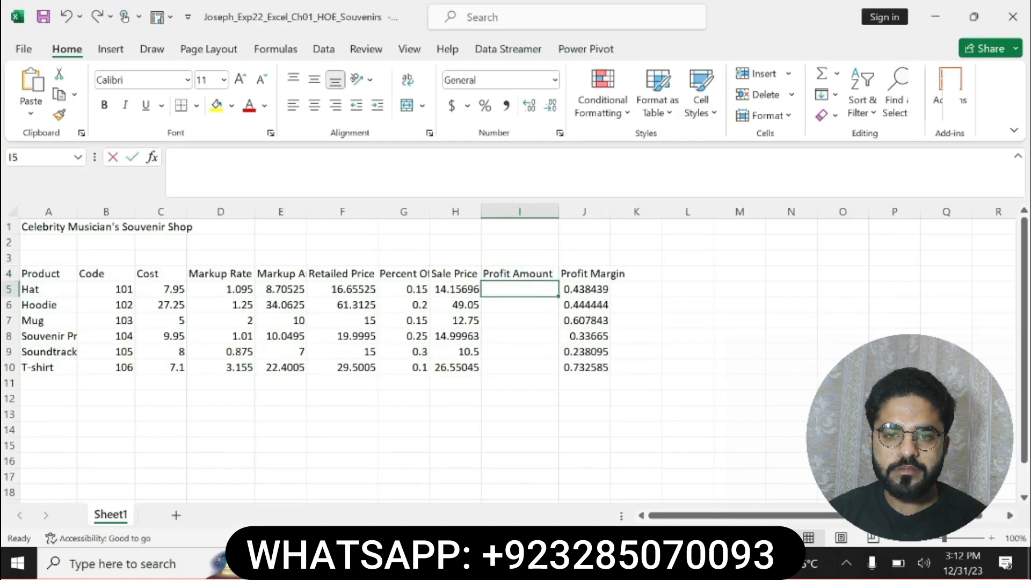
pyautogui.click(456, 291)
pyautogui.write('-')
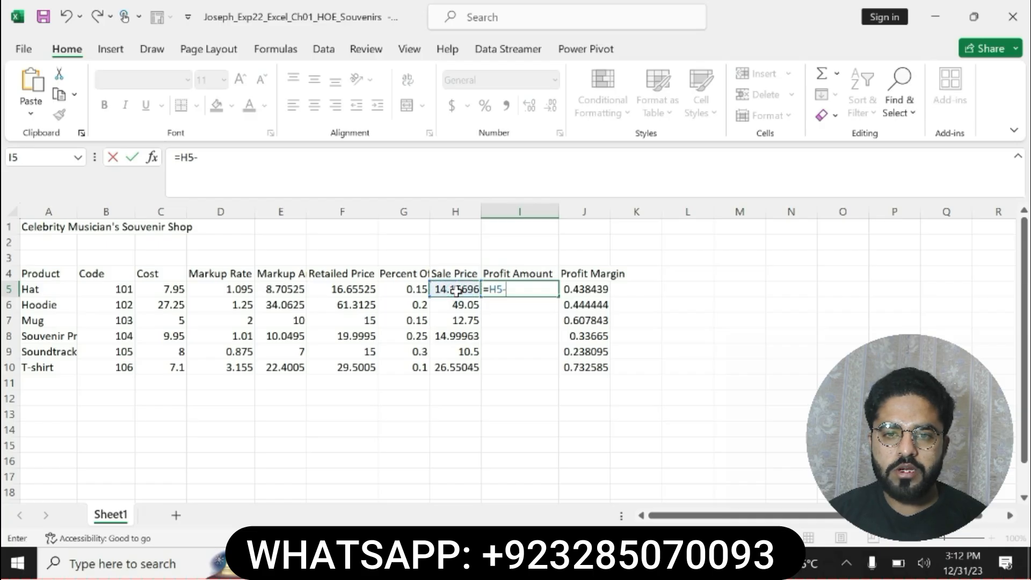
pyautogui.click(173, 288)
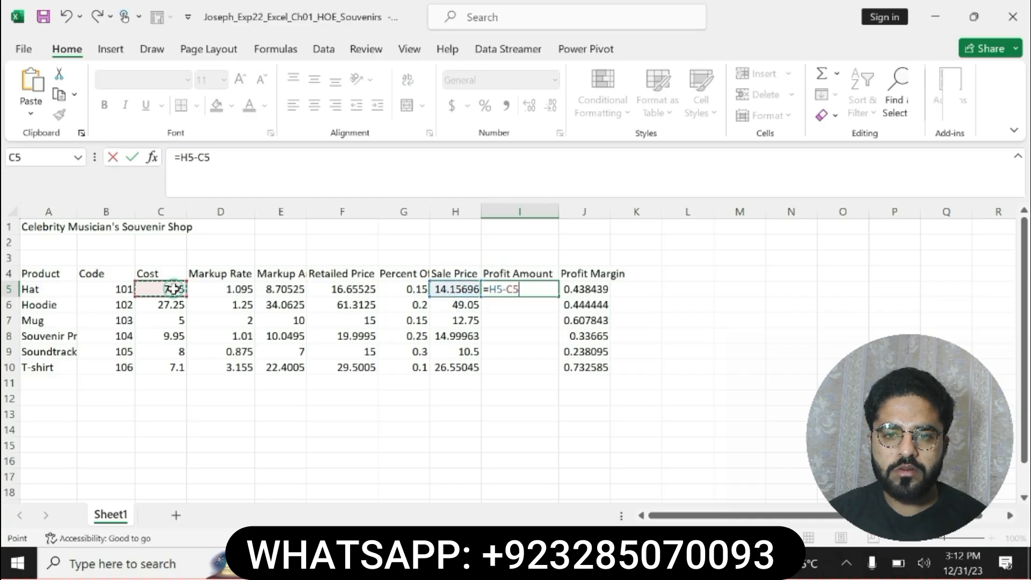
pyautogui.press('Return')
pyautogui.click(520, 287)
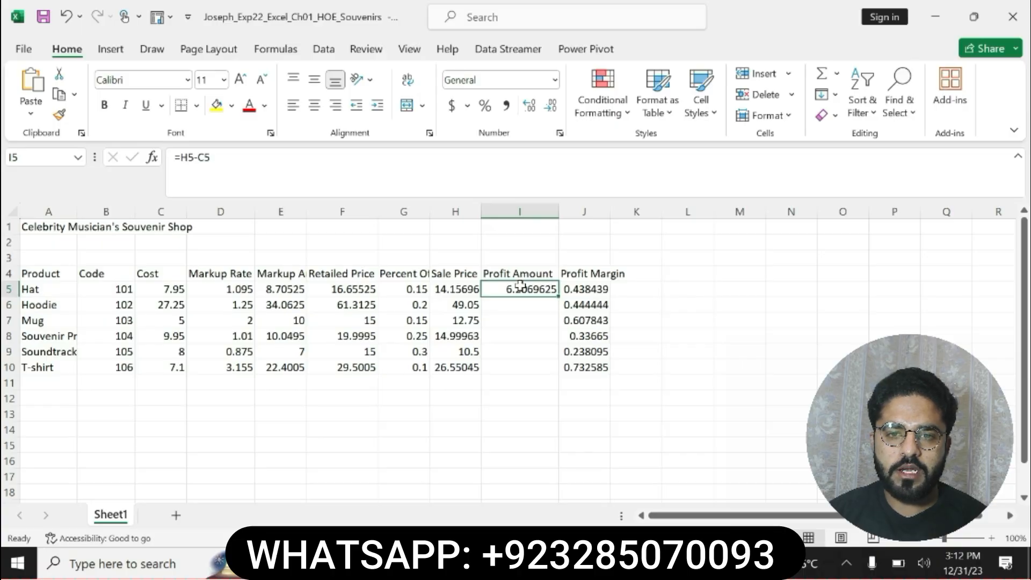
pyautogui.moveTo(559, 295); pyautogui.dragTo(545, 372)
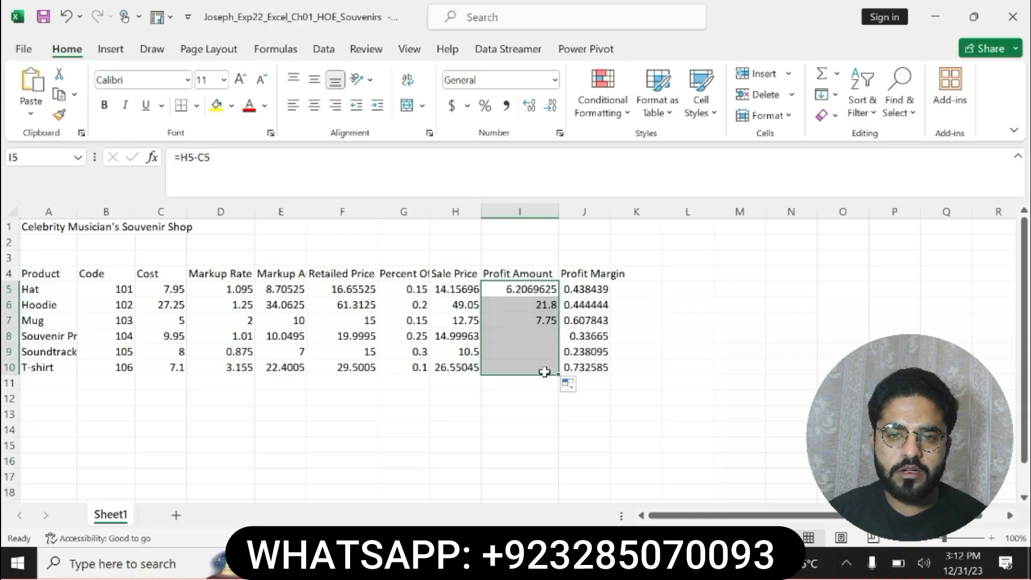
# In Word, undo the highlight on step 10, highlight the step 11 instruction in yellow and select its row insertion sentences
pyautogui.hotkey('alt', 'Tab')
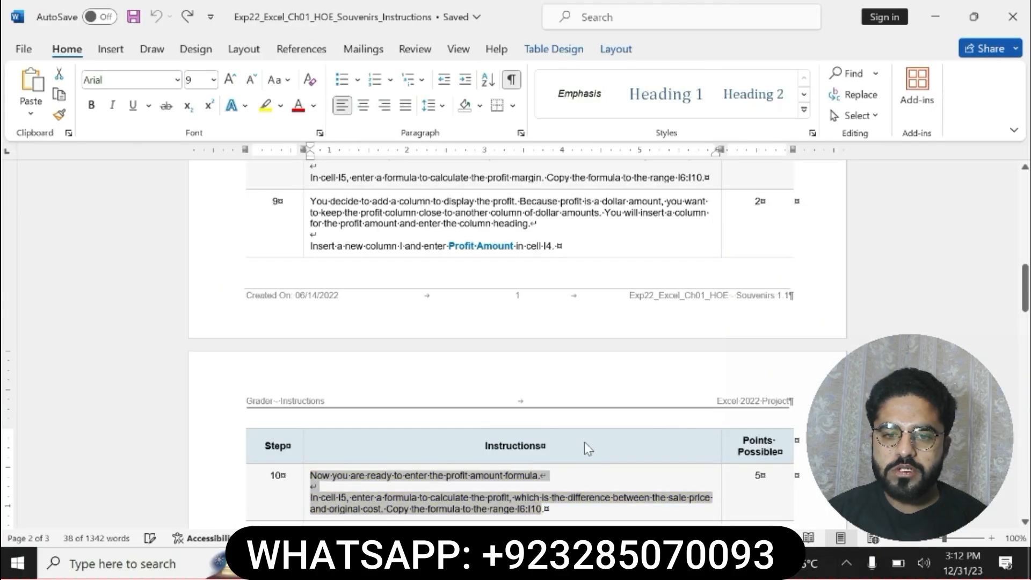
pyautogui.scroll(-5, 585, 450)
pyautogui.moveTo(309, 228); pyautogui.dragTo(674, 272)
pyautogui.click(639, 248)
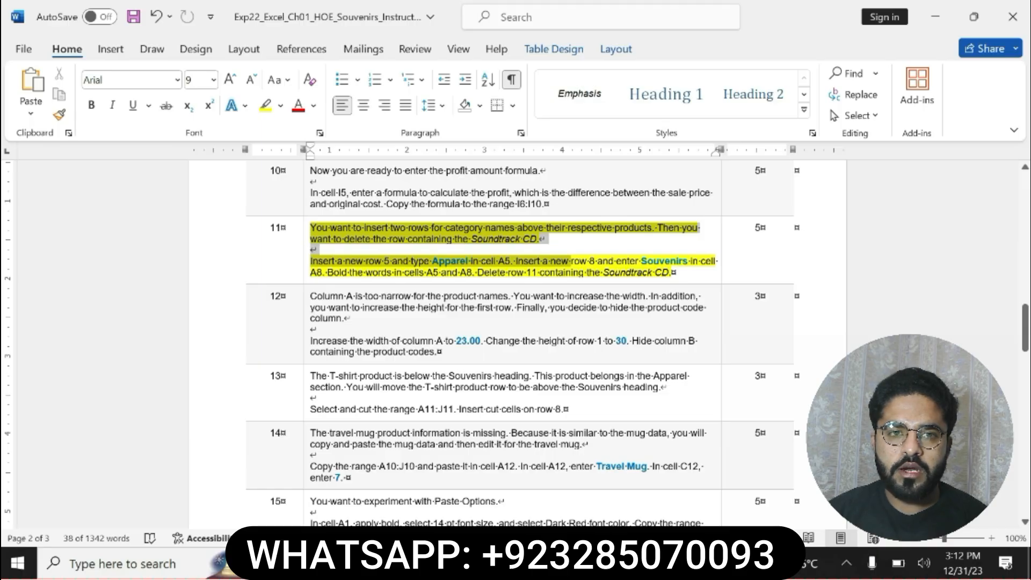
pyautogui.moveTo(571, 262); pyautogui.dragTo(666, 274)
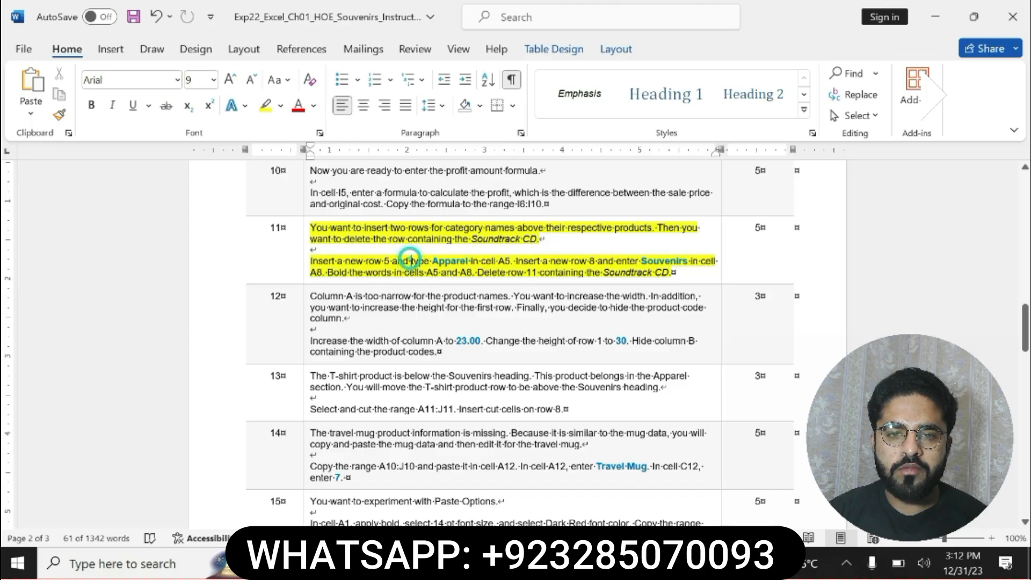
pyautogui.click(312, 261)
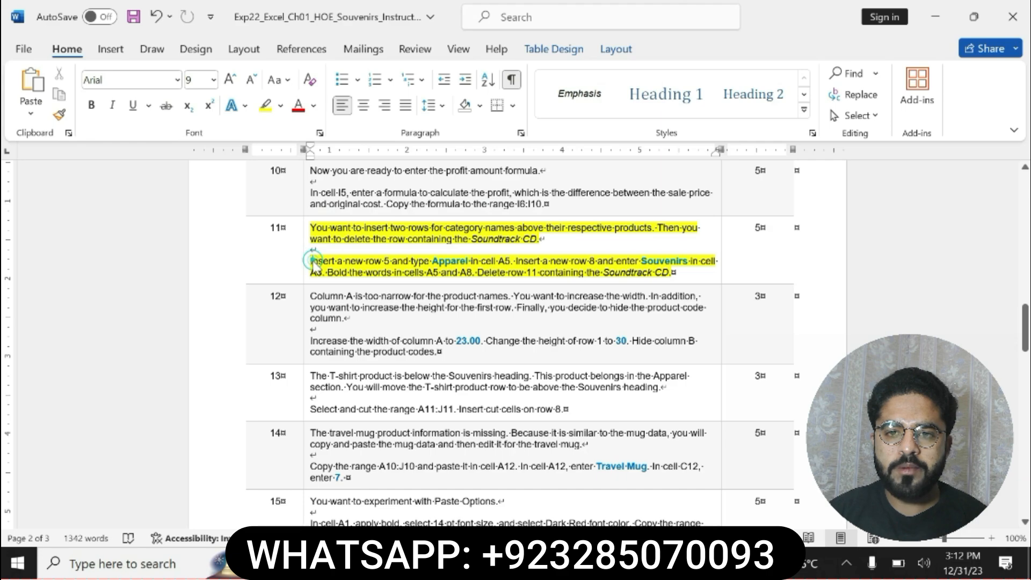
pyautogui.moveTo(310, 262); pyautogui.dragTo(690, 262)
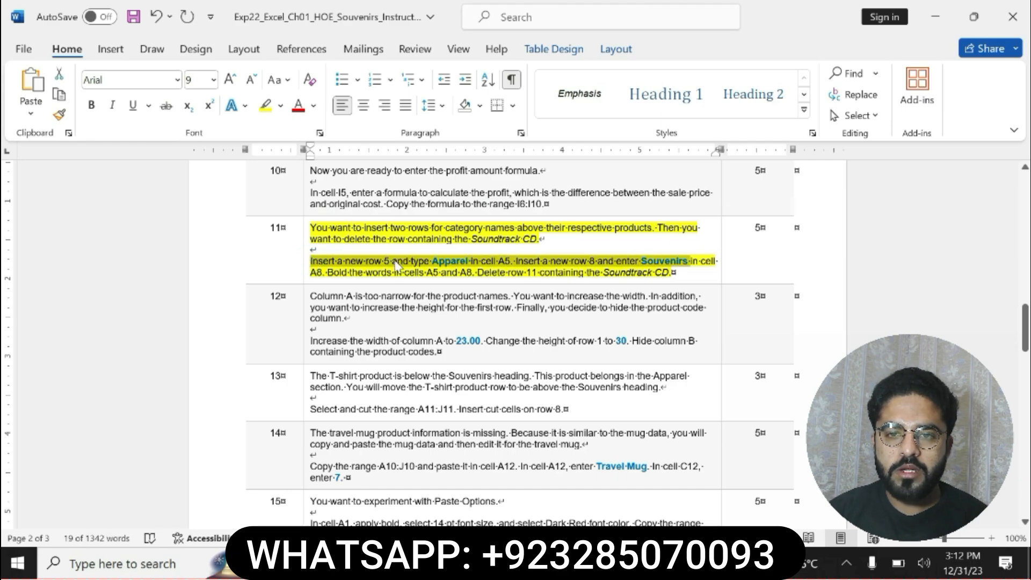
# Switch to Excel and insert a new row 5 above the Hat row
pyautogui.hotkey('alt', 'Tab')
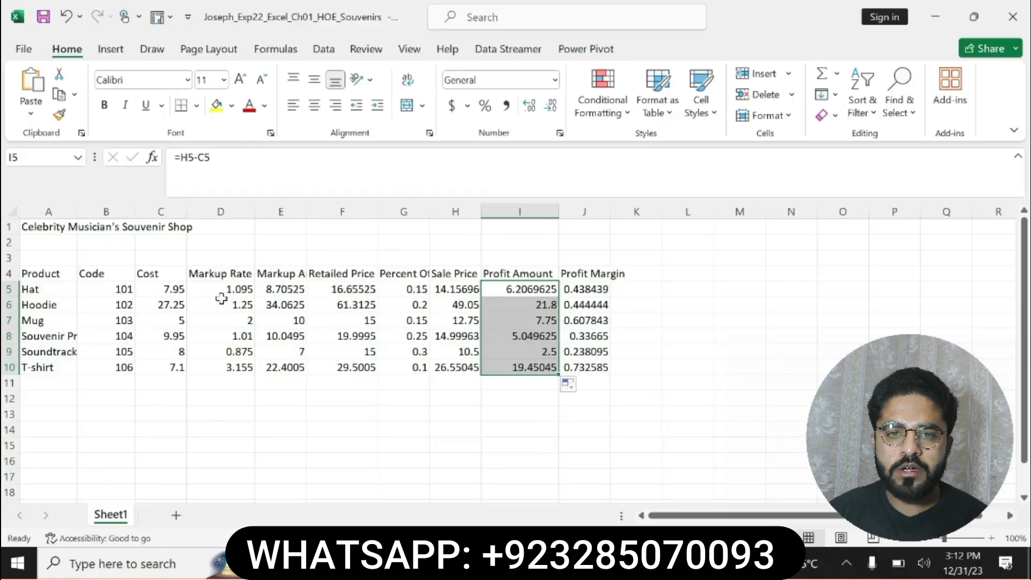
pyautogui.click(9, 289)
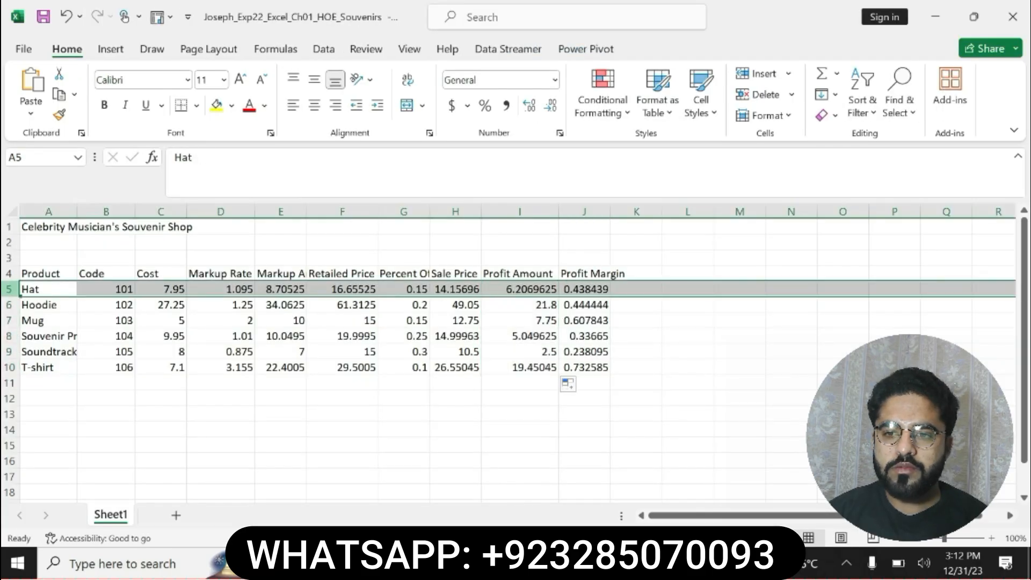
pyautogui.rightClick(9, 289)
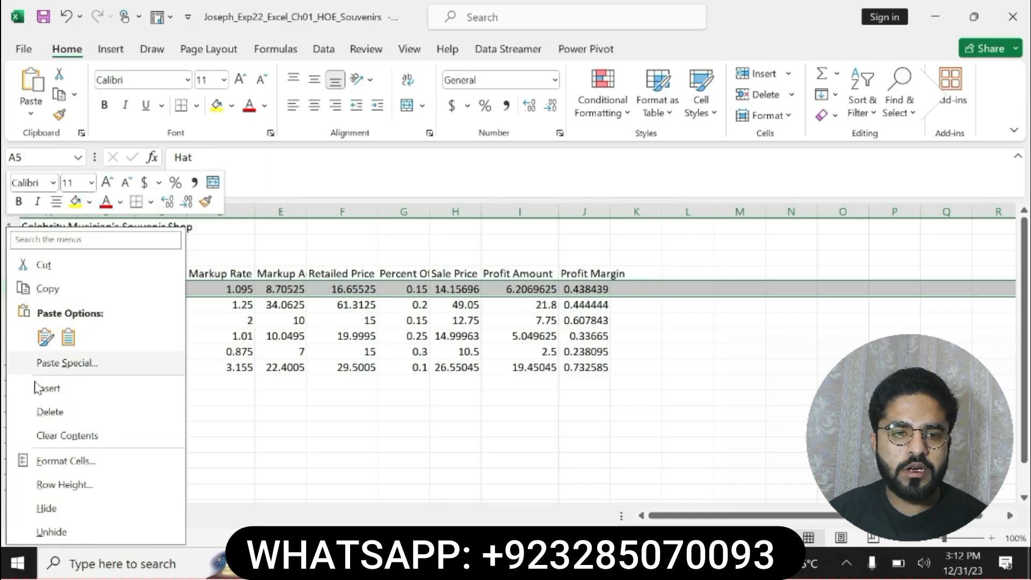
pyautogui.click(36, 385)
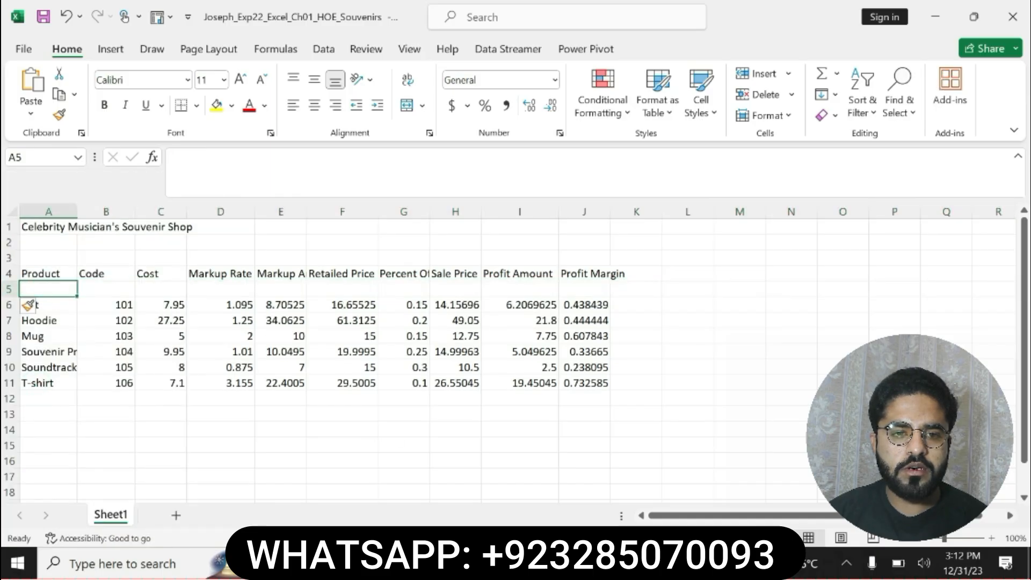
# Select the category name Apparel in step 11 in Word and enter it in cell A5 in Excel
pyautogui.hotkey('alt', 'Tab')
pyautogui.click(479, 268)
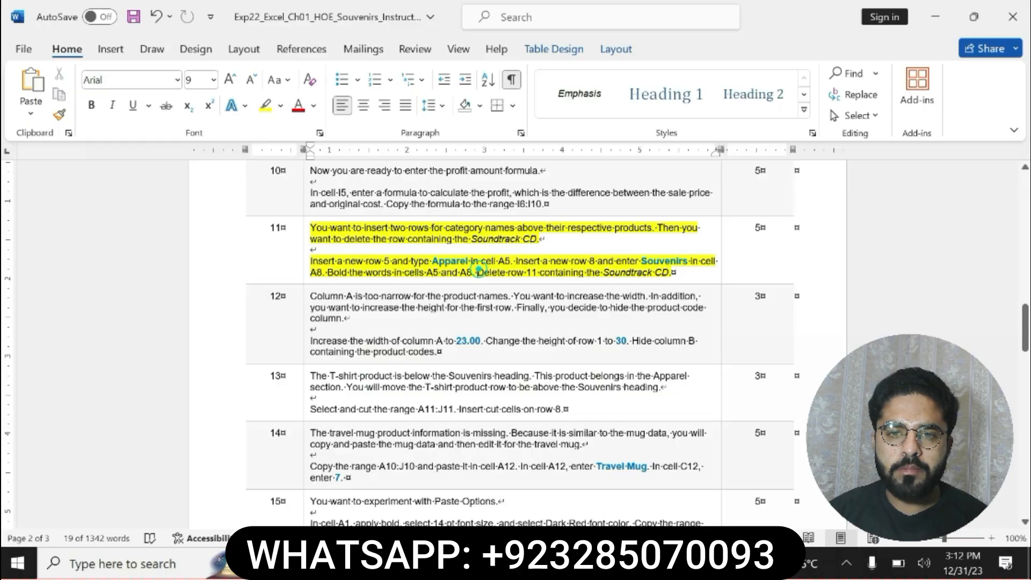
pyautogui.click(478, 269)
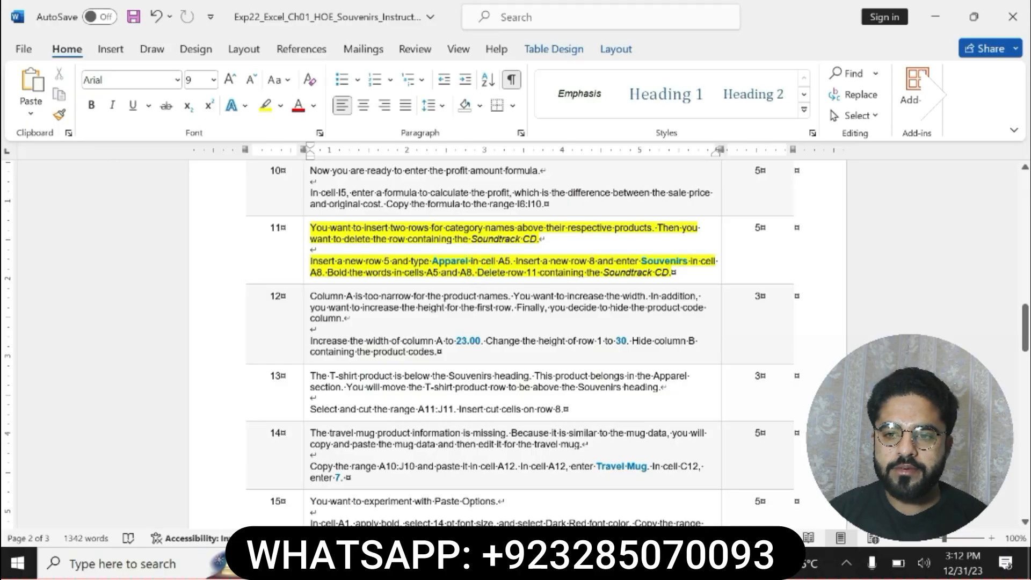
pyautogui.doubleClick(435, 261)
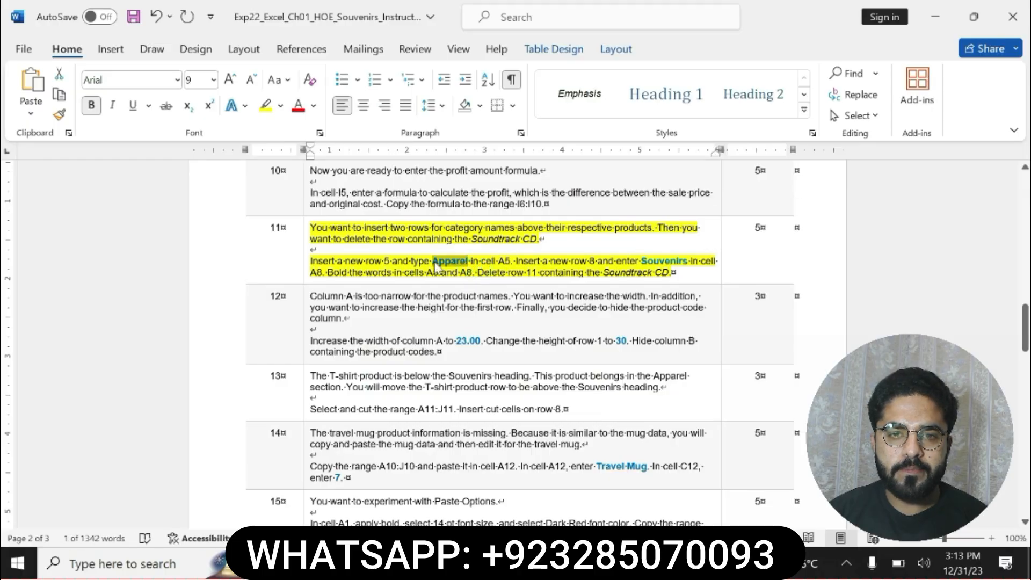
pyautogui.hotkey('alt', 'Tab')
pyautogui.write('Apparel')
pyautogui.press('Return')
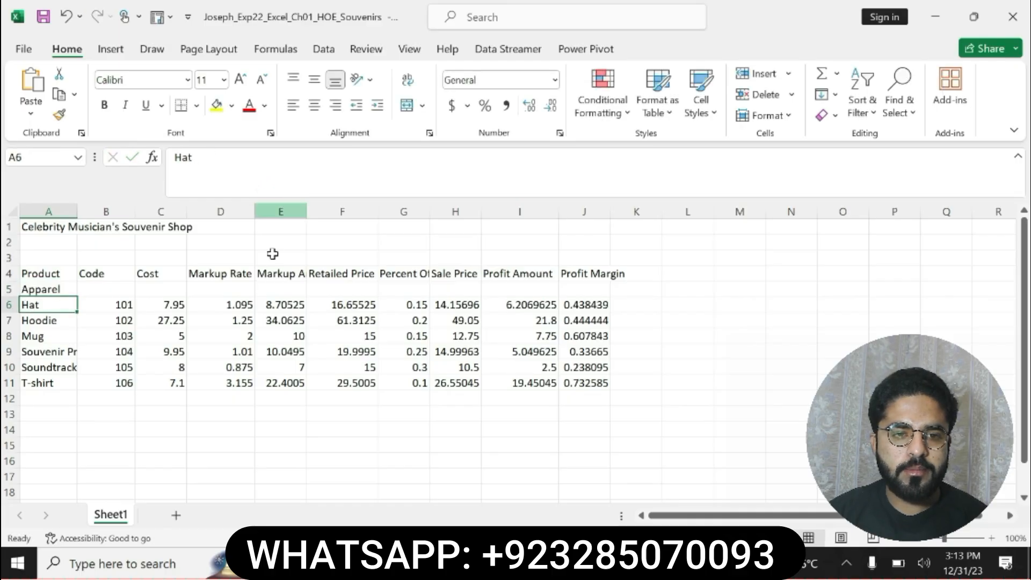
# Select the new row 8 sentence of step 11 in Word, and insert a new row 8 above the Mug row in Excel
pyautogui.hotkey('alt', 'Tab')
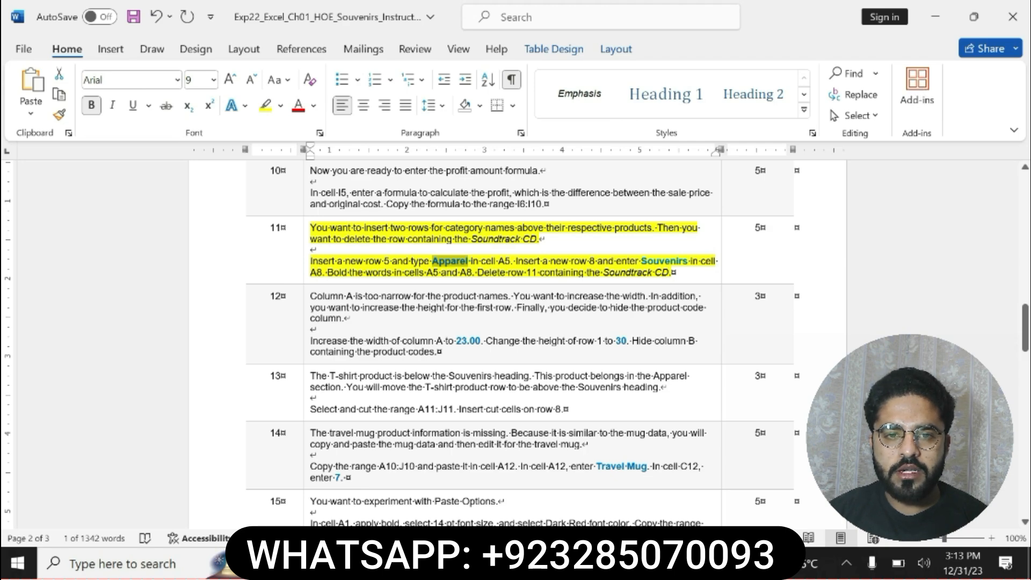
pyautogui.moveTo(516, 261); pyautogui.dragTo(690, 262)
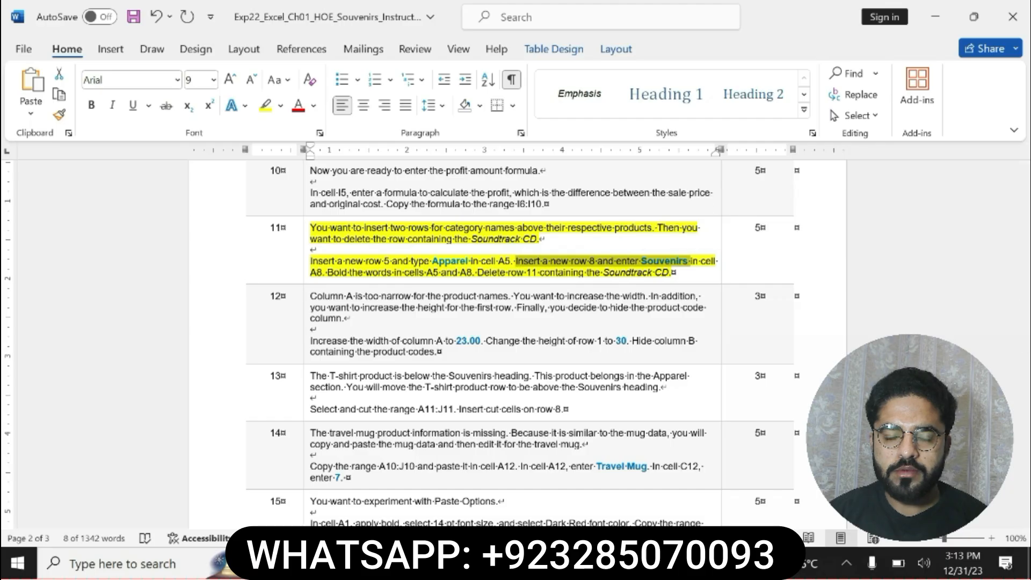
pyautogui.hotkey('alt', 'Tab')
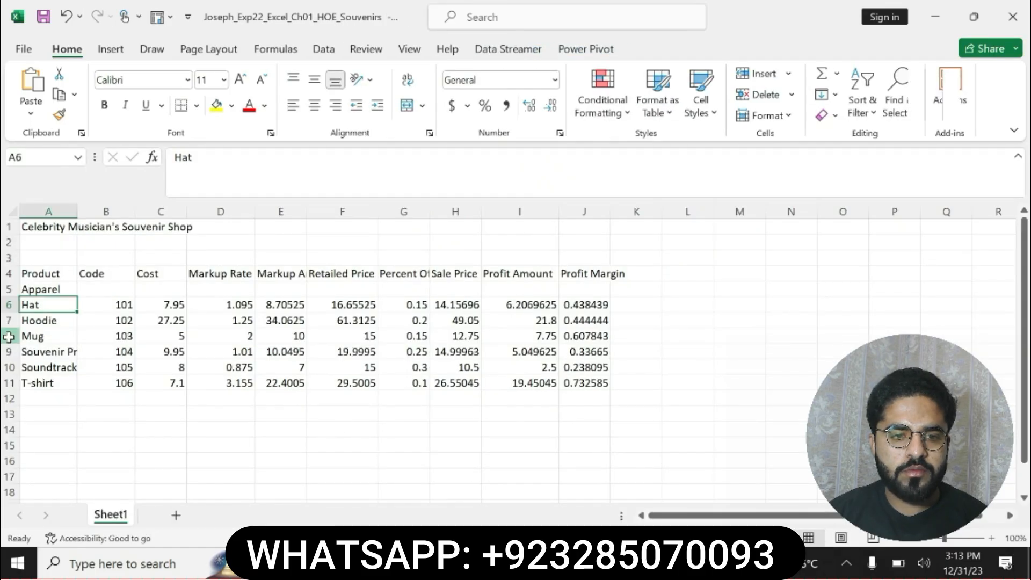
pyautogui.rightClick(9, 336)
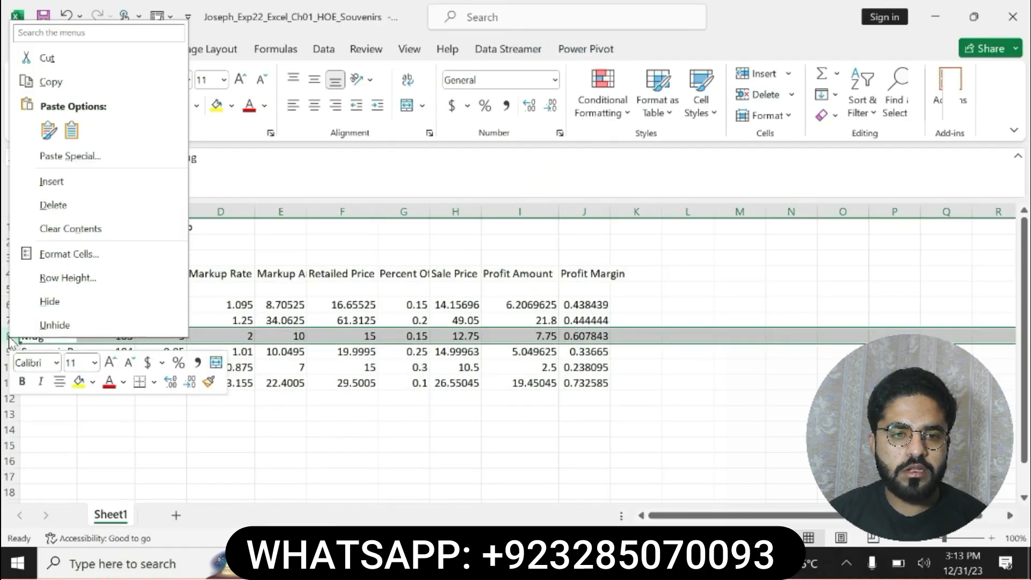
pyautogui.click(51, 182)
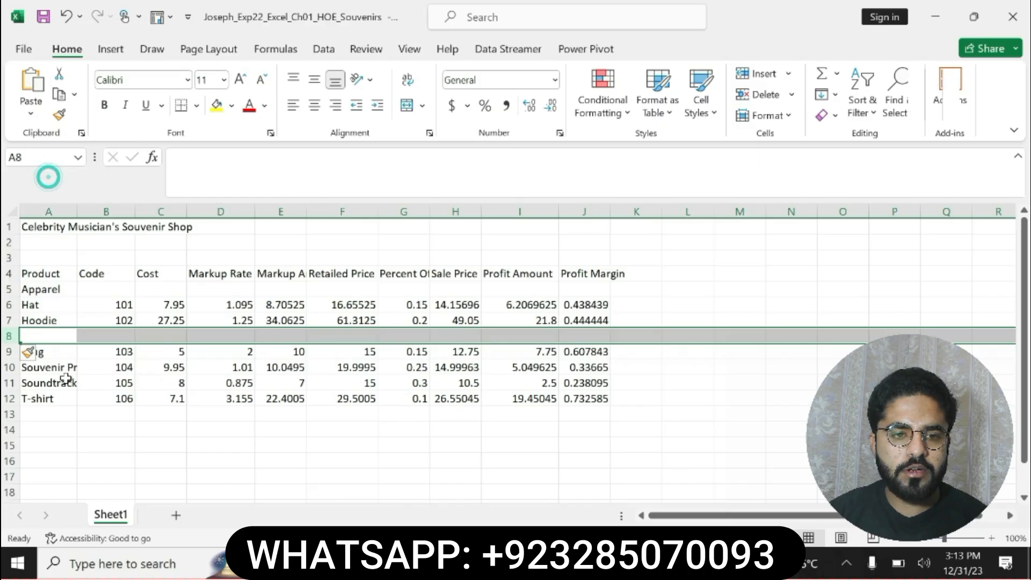
# Copy the category name Souvenirs from step 11 in Word into cell A8 in Excel
pyautogui.click(56, 336)
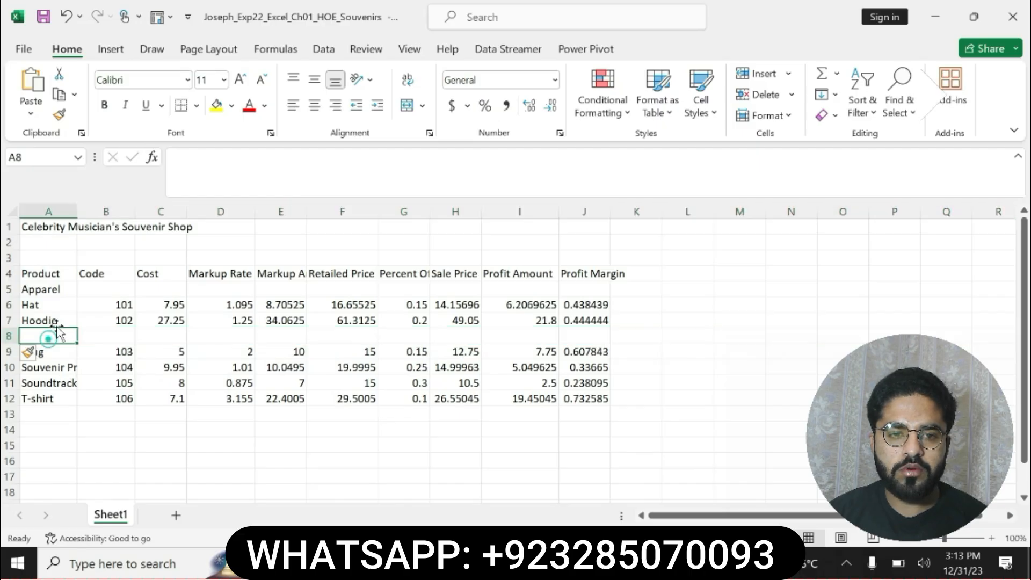
pyautogui.hotkey('alt', 'Tab')
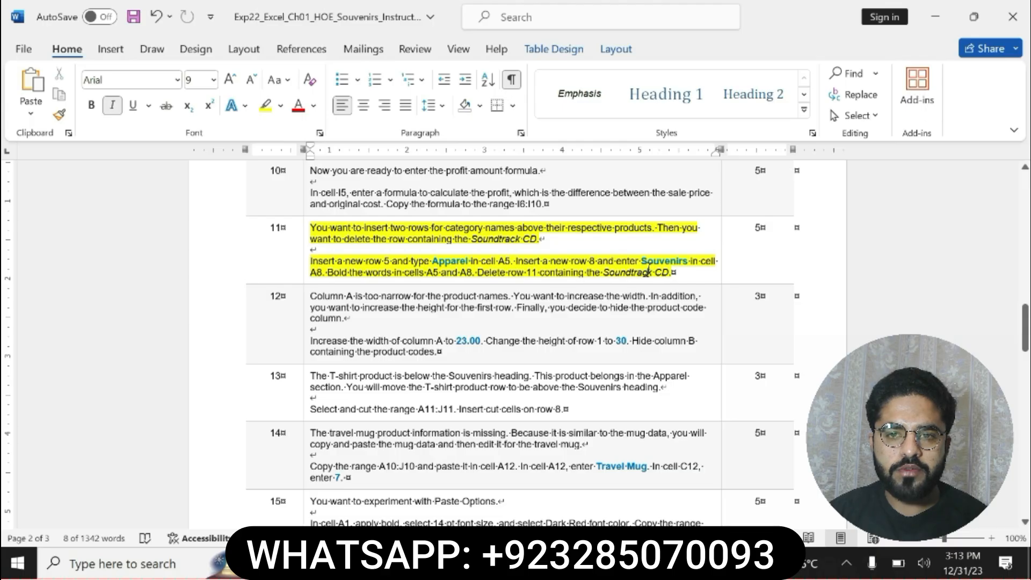
pyautogui.moveTo(642, 261); pyautogui.dragTo(687, 262)
pyautogui.hotkey('ctrl', 'c')
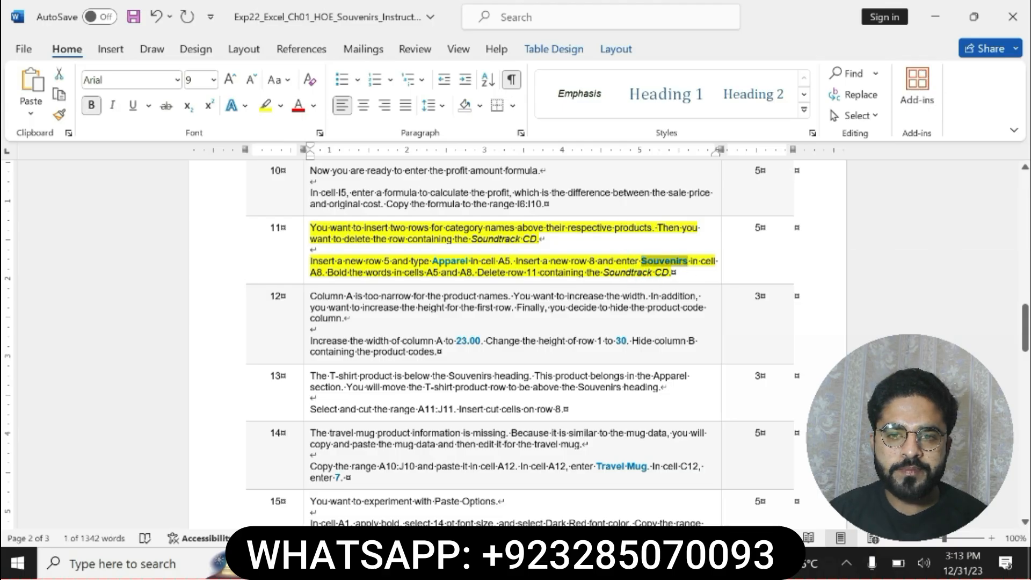
pyautogui.hotkey('alt', 'Tab')
pyautogui.click(217, 172)
pyautogui.hotkey('ctrl', 'v')
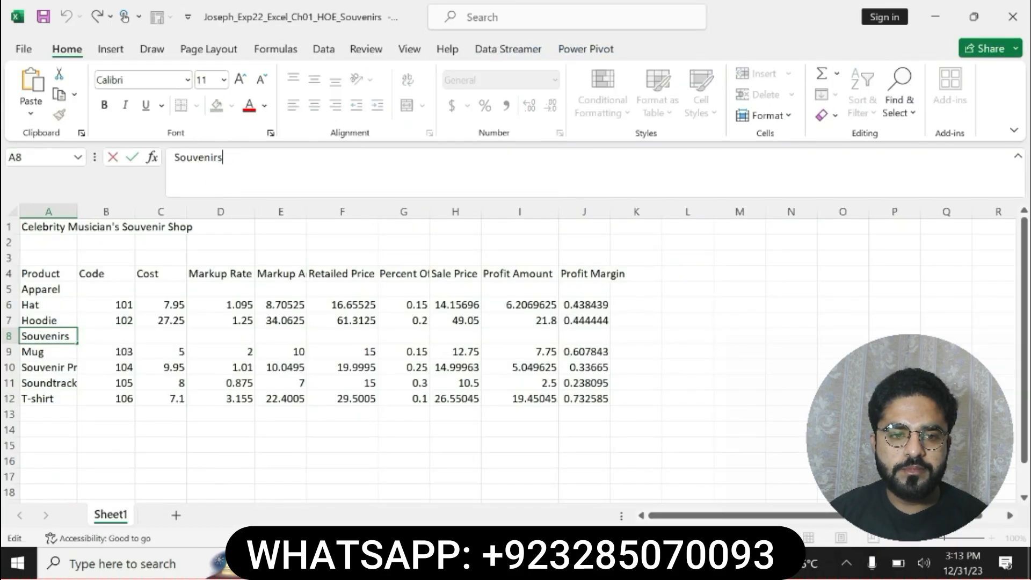
pyautogui.press('Return')
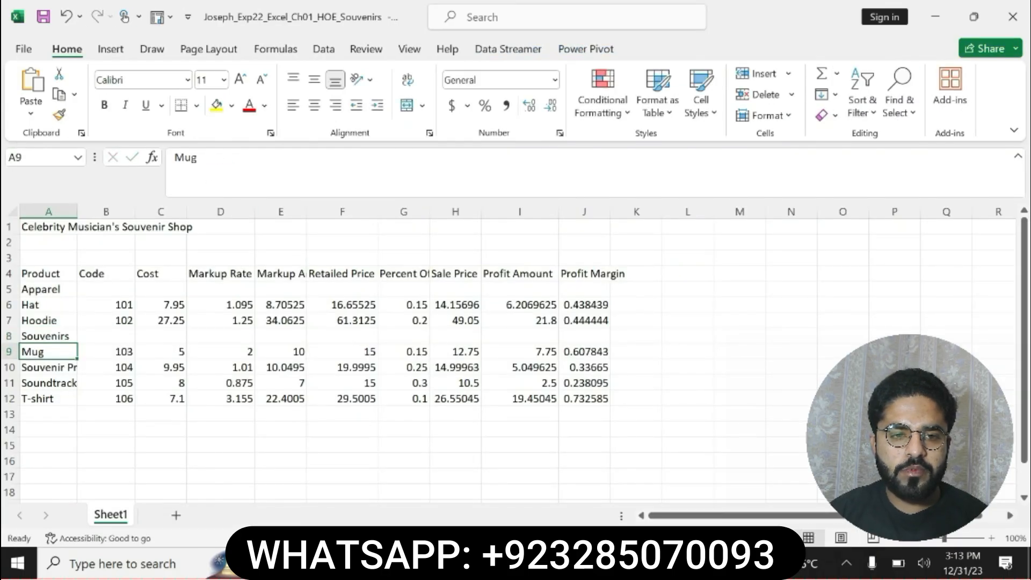
# Bold the category names in cells A8 and A5
pyautogui.click(45, 335)
pyautogui.click(104, 105)
pyautogui.click(46, 290)
pyautogui.click(104, 105)
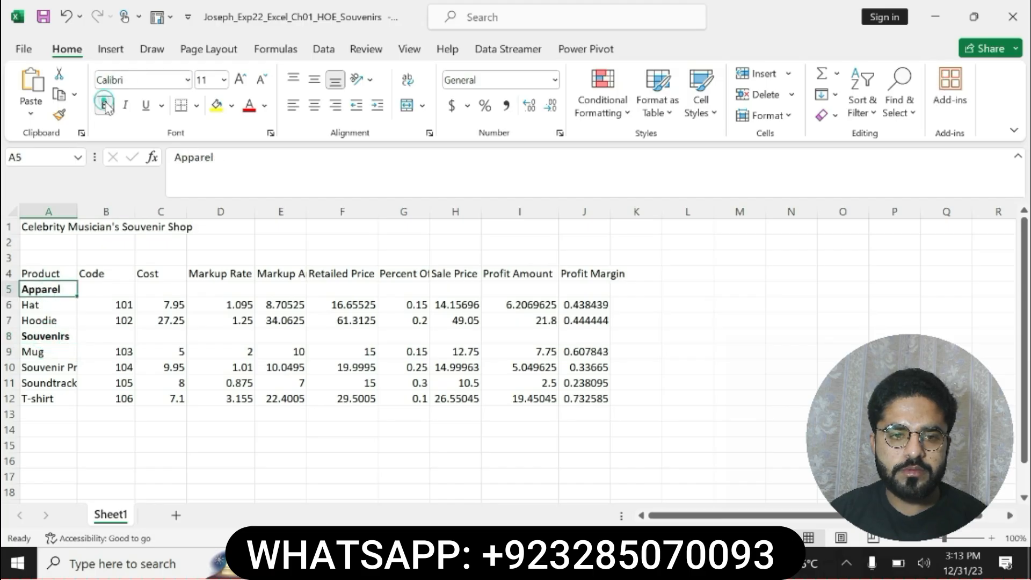
# In Word, undo the highlight on step 11 and highlight the whole step 12 instruction in yellow
pyautogui.hotkey('alt', 'Tab')
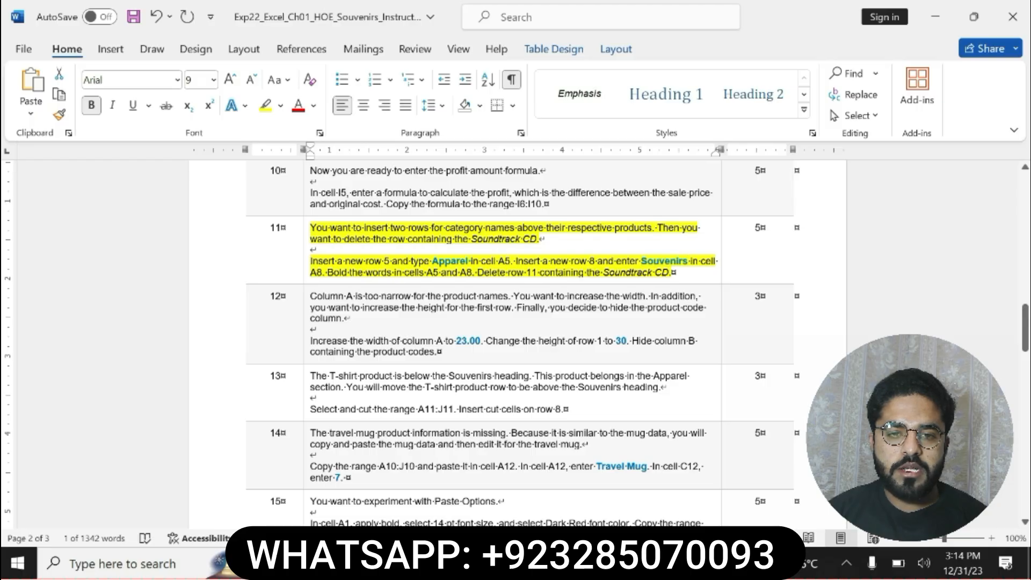
pyautogui.hotkey('ctrl', 'z')
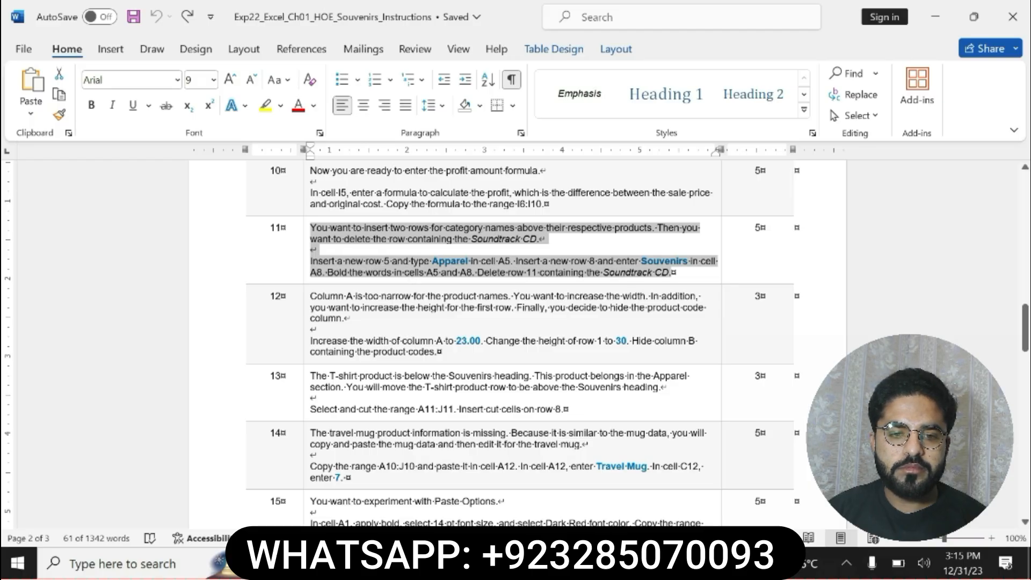
pyautogui.moveTo(310, 296); pyautogui.dragTo(569, 353)
pyautogui.click(642, 327)
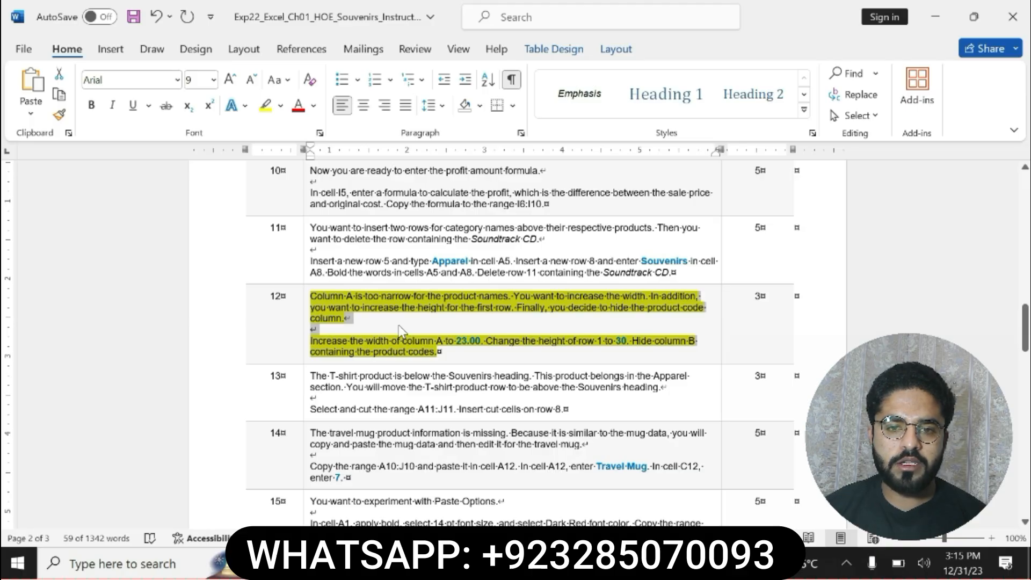
# Select the column width sentence of step 12 in Word, and set the width of column A to 23 in Excel
pyautogui.moveTo(310, 340); pyautogui.dragTo(480, 340)
pyautogui.hotkey('alt', 'Tab')
pyautogui.click(49, 212)
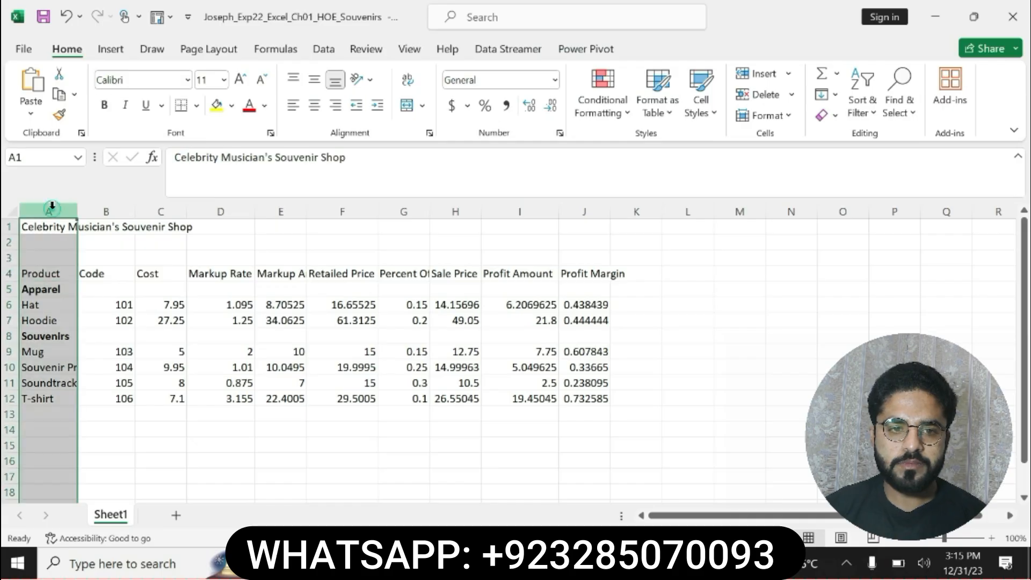
pyautogui.rightClick(50, 212)
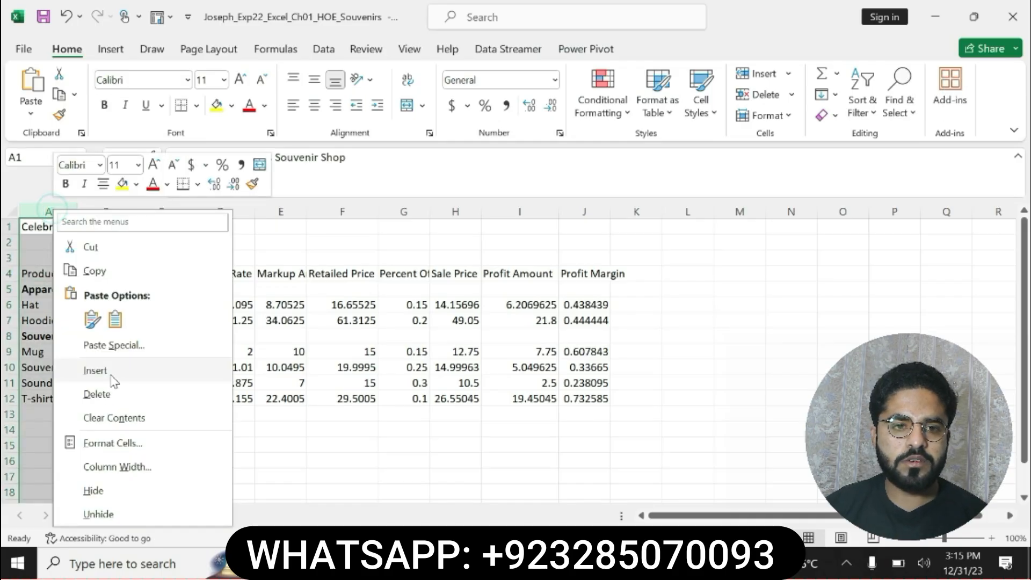
pyautogui.click(115, 465)
pyautogui.write('23')
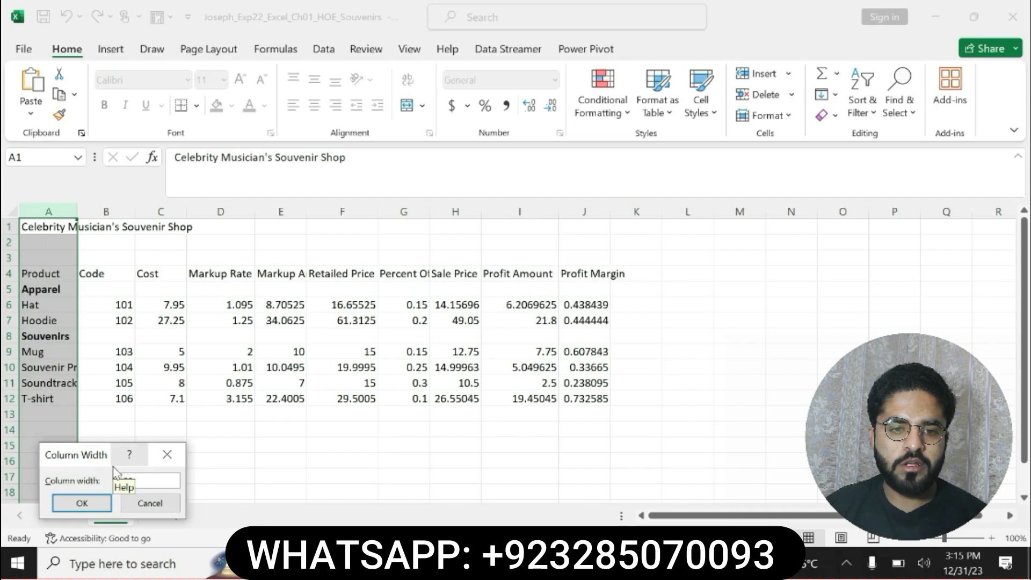
pyautogui.click(98, 508)
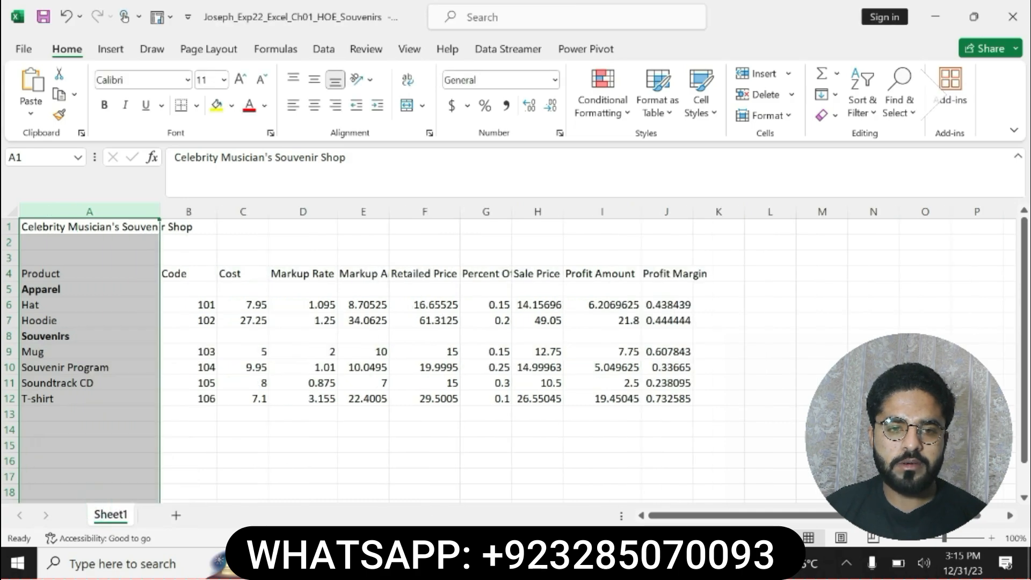
# Select the row height and hide column sentences of step 12 in Word, and set the height of row 1 to 30 in Excel
pyautogui.click(625, 563)
pyautogui.click(519, 341)
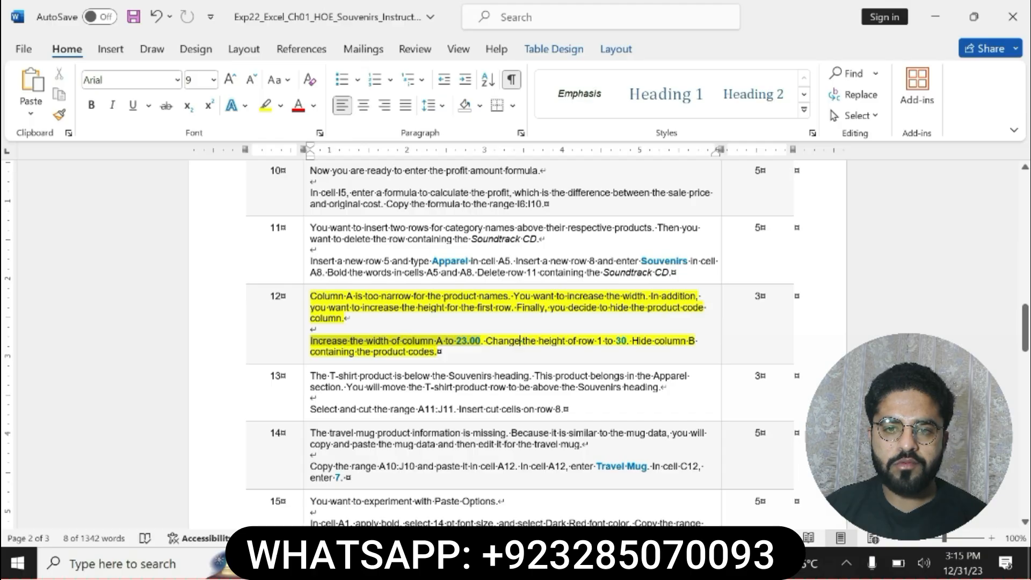
pyautogui.moveTo(520, 341); pyautogui.dragTo(698, 352)
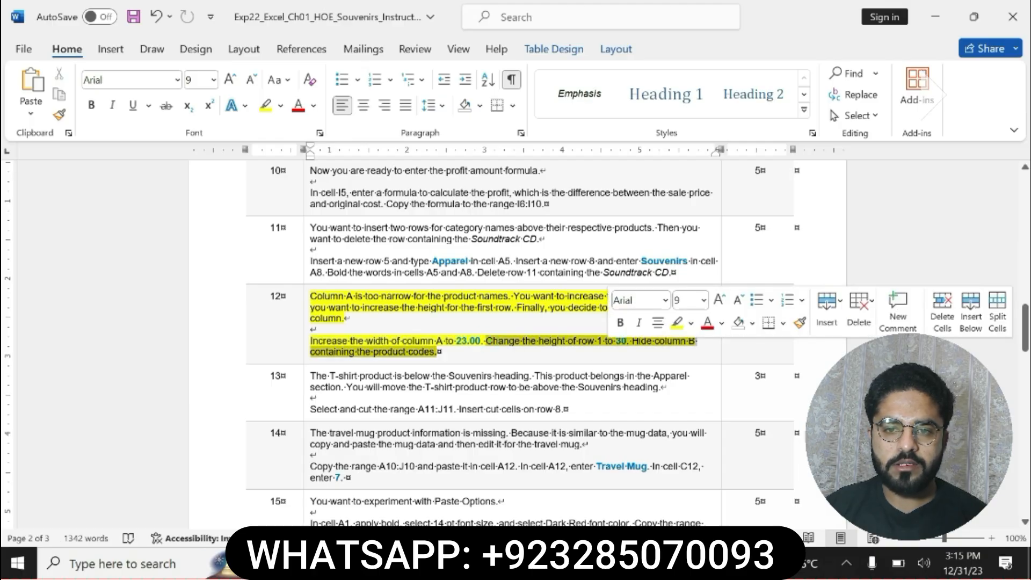
pyautogui.hotkey('alt', 'Tab')
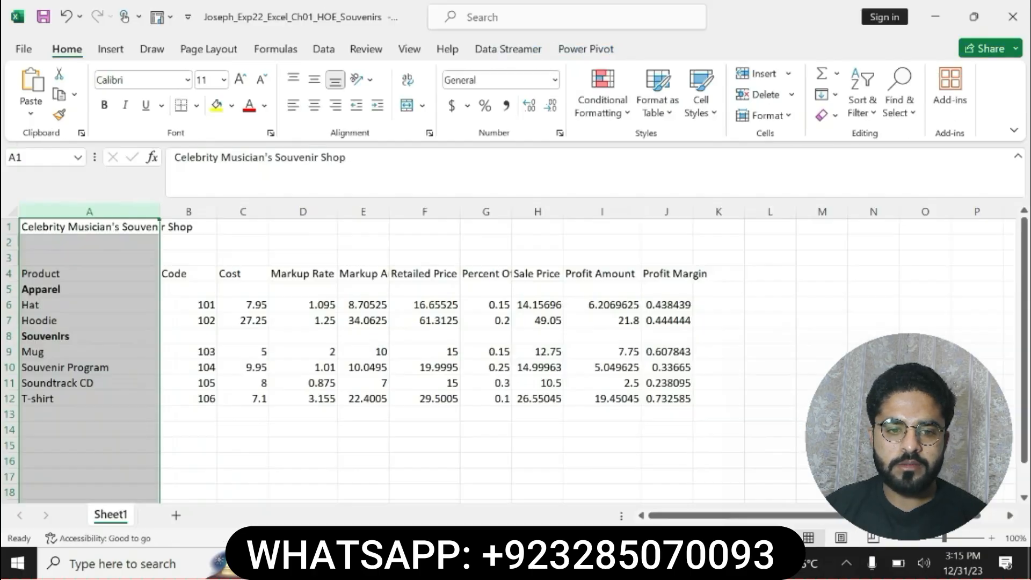
pyautogui.rightClick(8, 226)
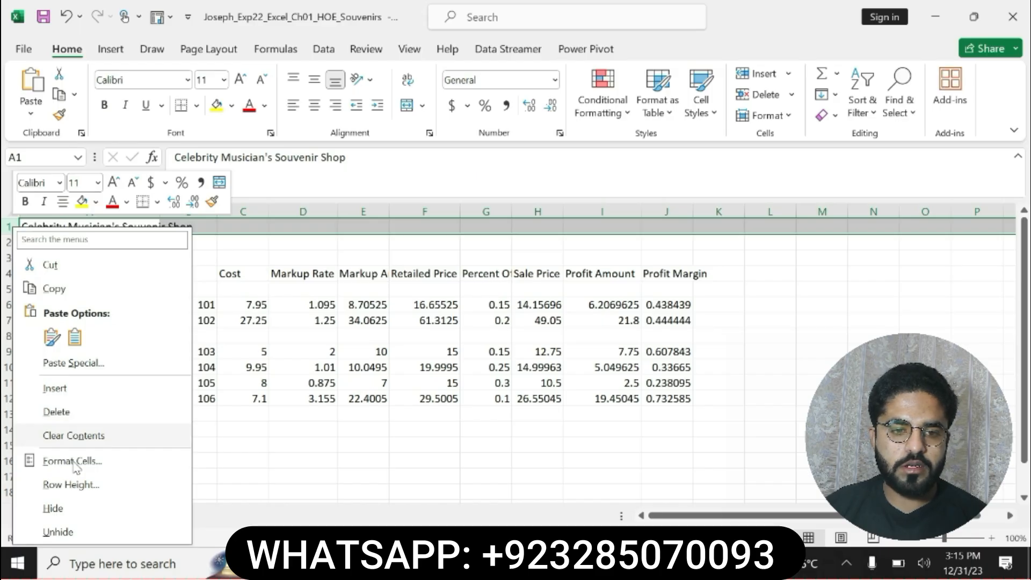
pyautogui.click(70, 484)
pyautogui.write('30')
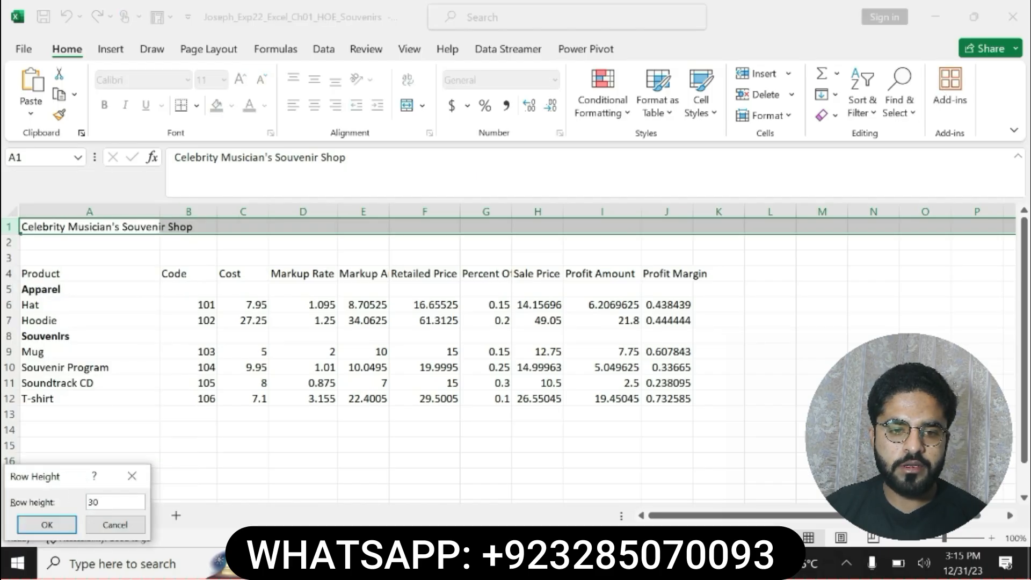
pyautogui.click(43, 528)
# Check the hide instruction of step 12 in Word, and hide column B containing the product codes in Excel
pyautogui.click(577, 563)
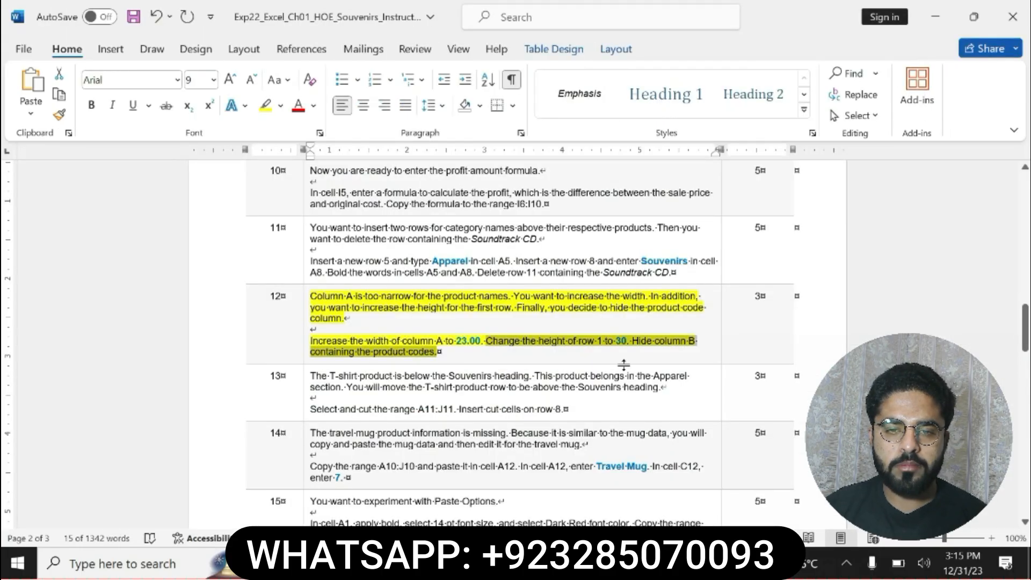
pyautogui.click(636, 349)
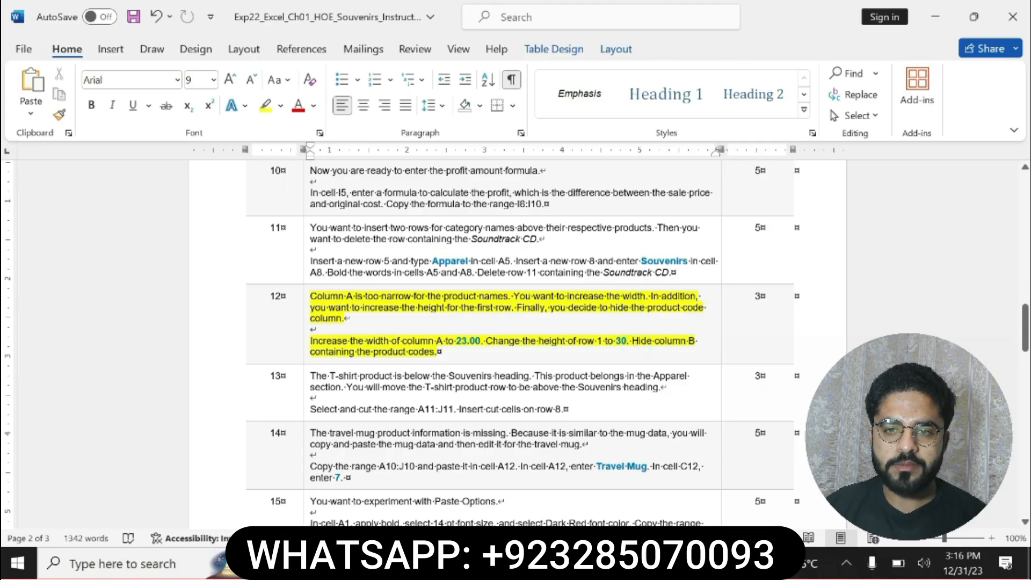
pyautogui.moveTo(636, 351); pyautogui.dragTo(632, 342)
pyautogui.hotkey('alt', 'Tab')
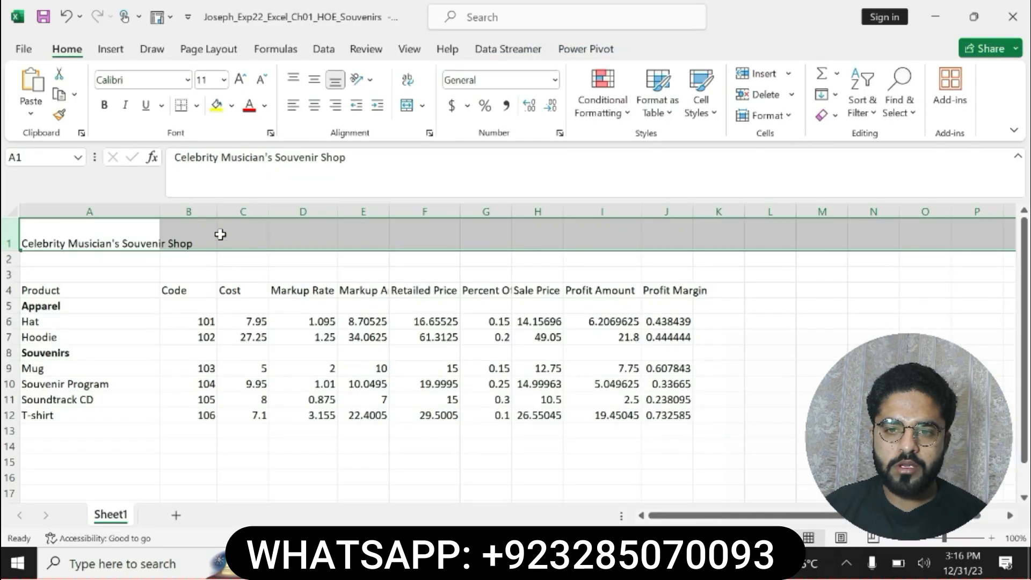
pyautogui.rightClick(200, 211)
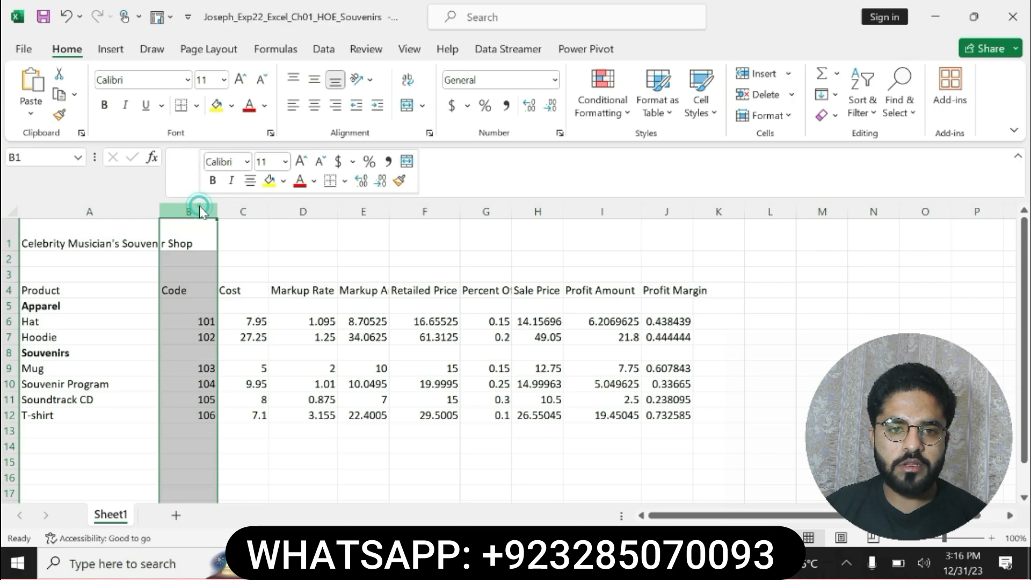
pyautogui.rightClick(201, 211)
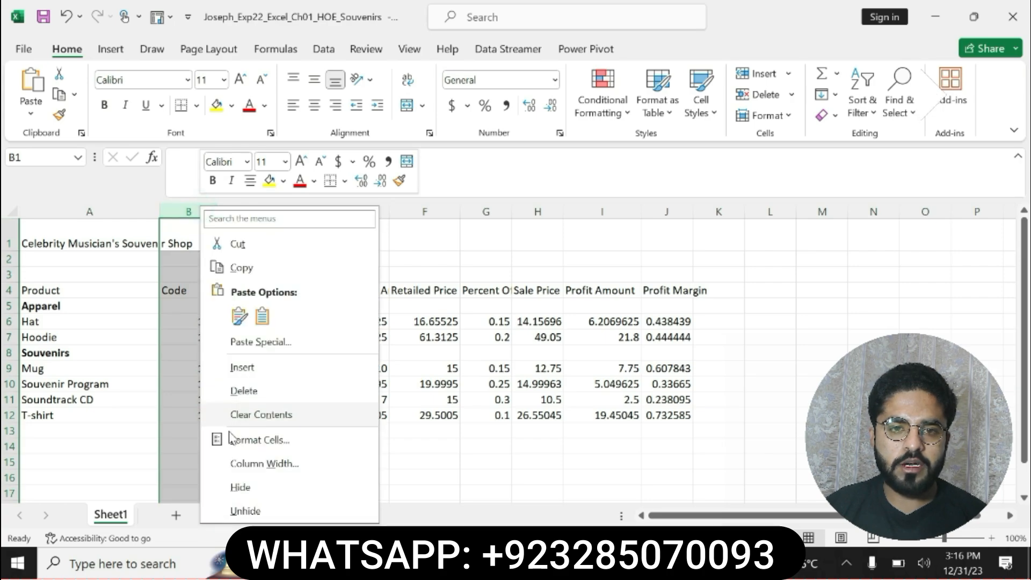
pyautogui.click(248, 482)
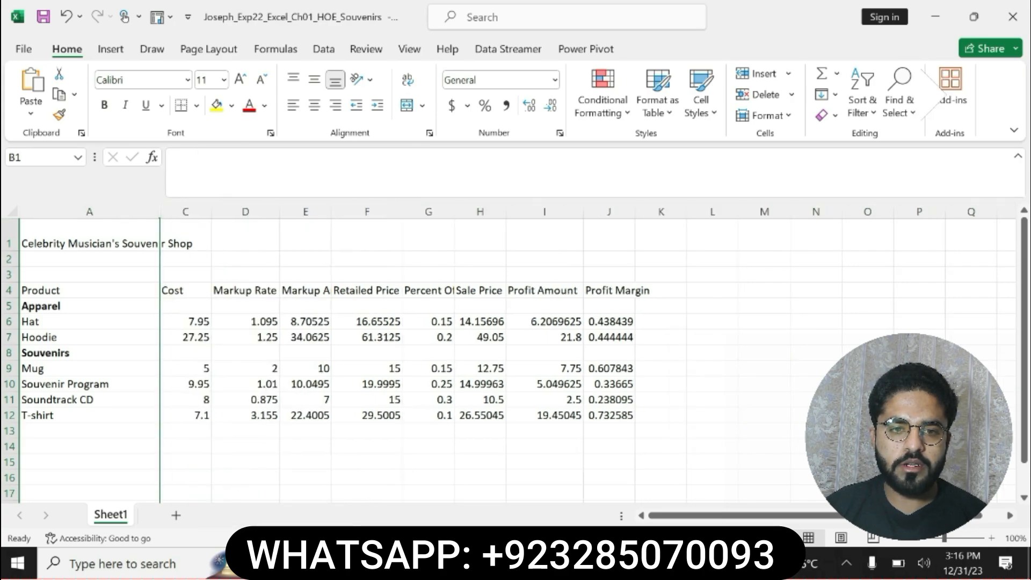
# In Word, undo the highlight on step 12 and highlight the whole step 13 instruction in yellow
pyautogui.click(609, 563)
pyautogui.hotkey('ctrl', 'z')
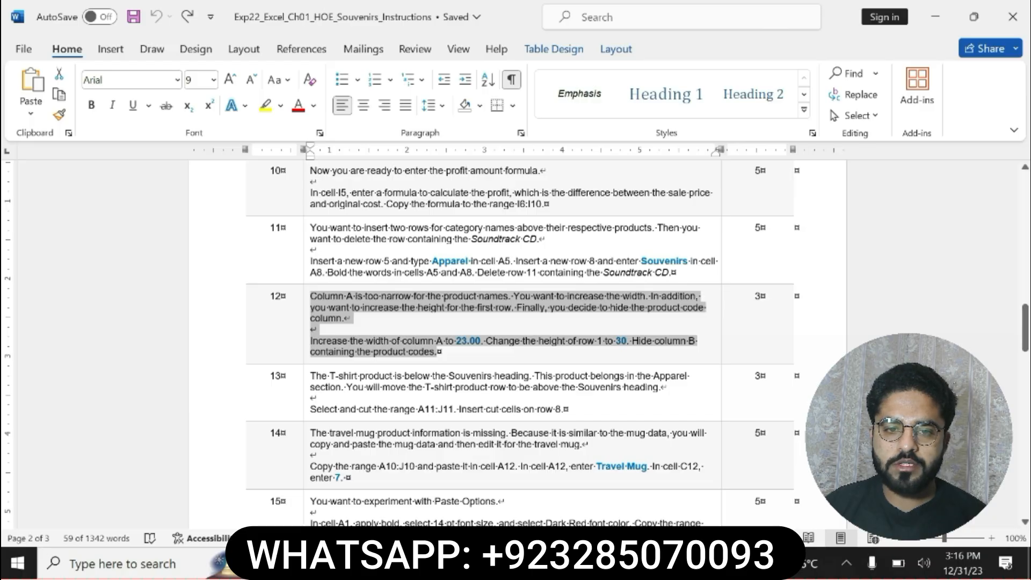
pyautogui.moveTo(312, 375); pyautogui.dragTo(568, 409)
pyautogui.click(623, 384)
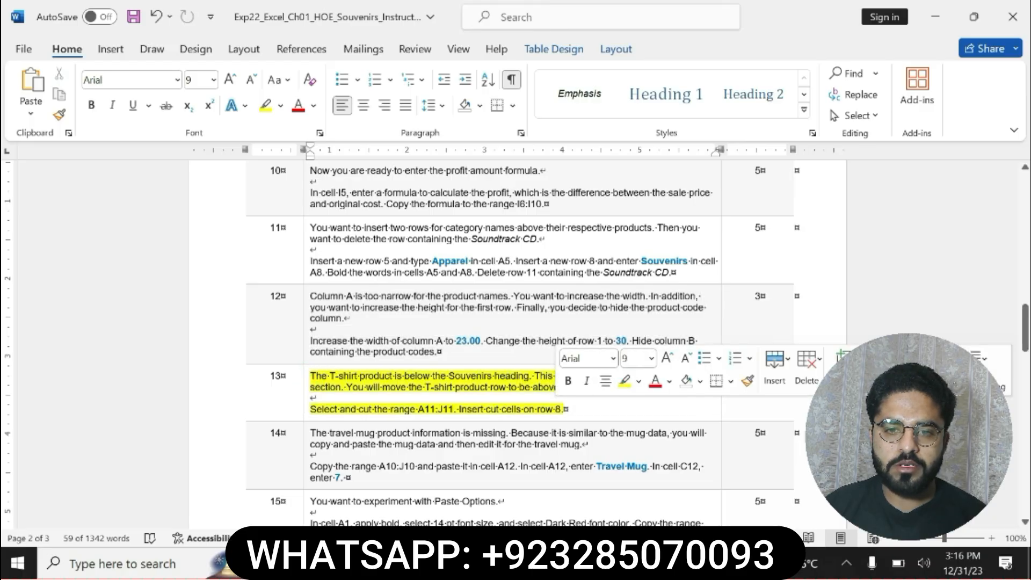
pyautogui.moveTo(312, 374); pyautogui.dragTo(560, 409)
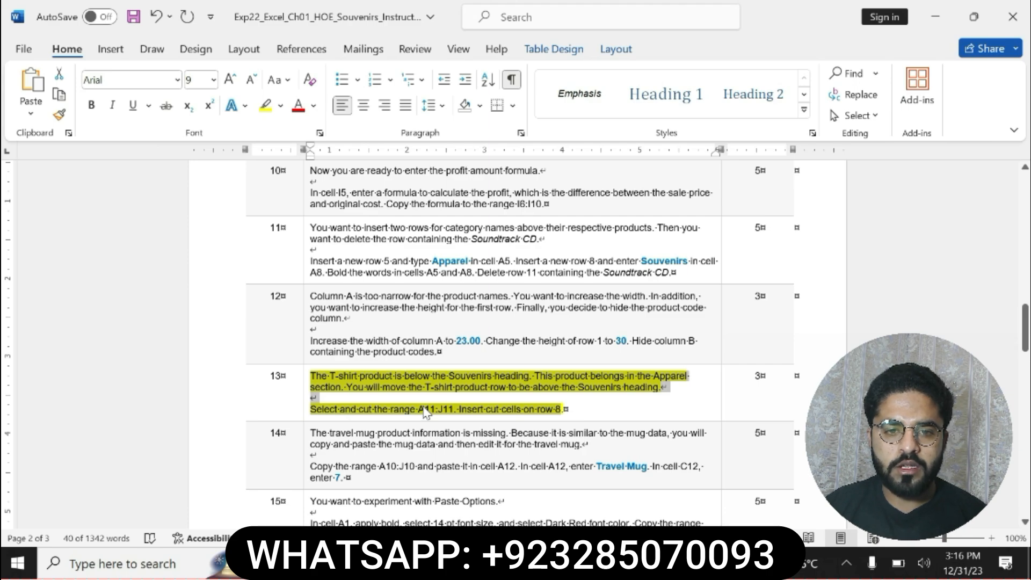
# Copy the range reference A11:J11 from step 13 in Word, use it to select that range in Excel, and cut the cells
pyautogui.click(424, 411)
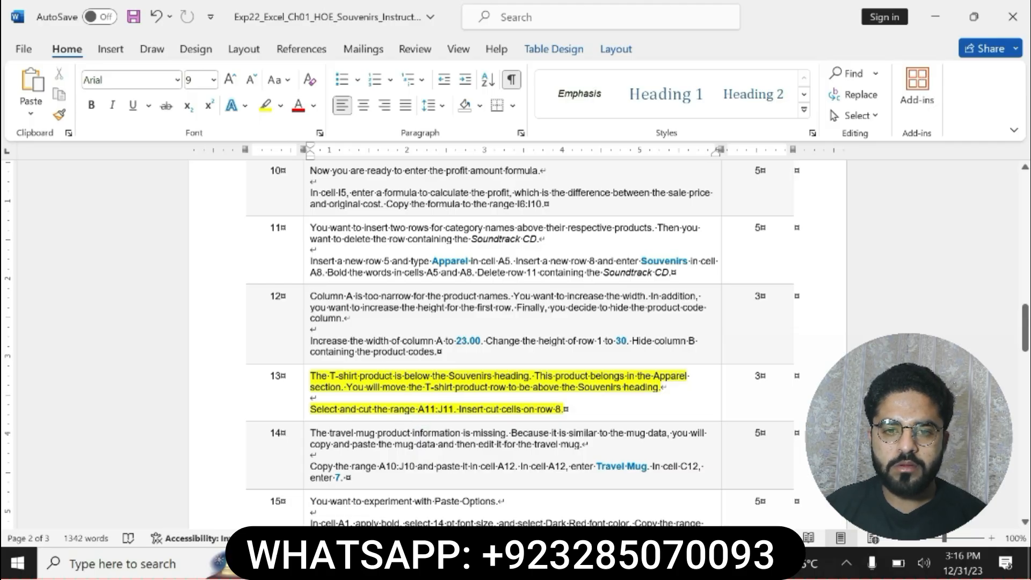
pyautogui.moveTo(418, 410); pyautogui.dragTo(453, 411)
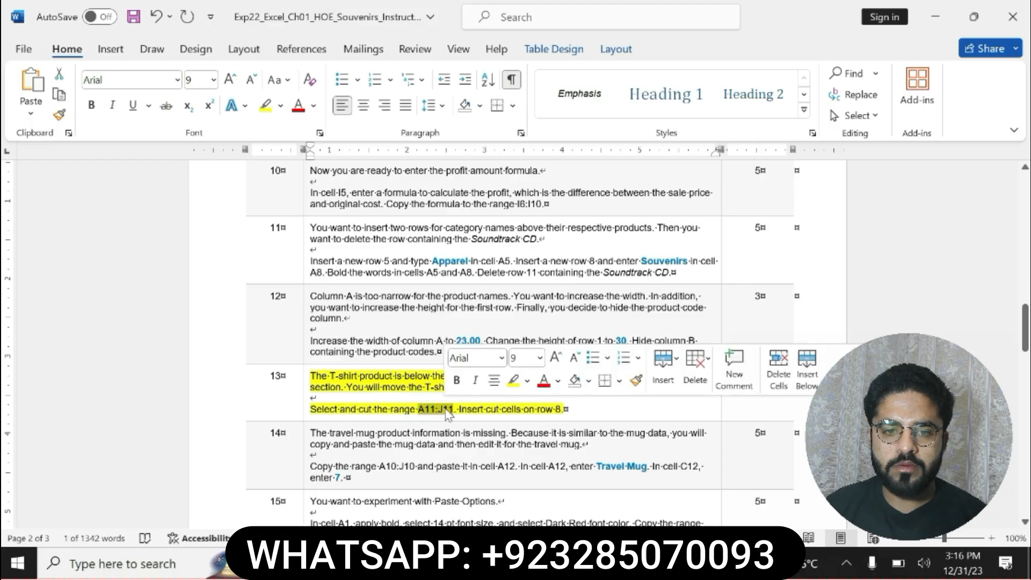
pyautogui.hotkey('ctrl', 'c')
pyautogui.hotkey('alt', 'Tab')
pyautogui.click(16, 157)
pyautogui.hotkey('ctrl', 'v')
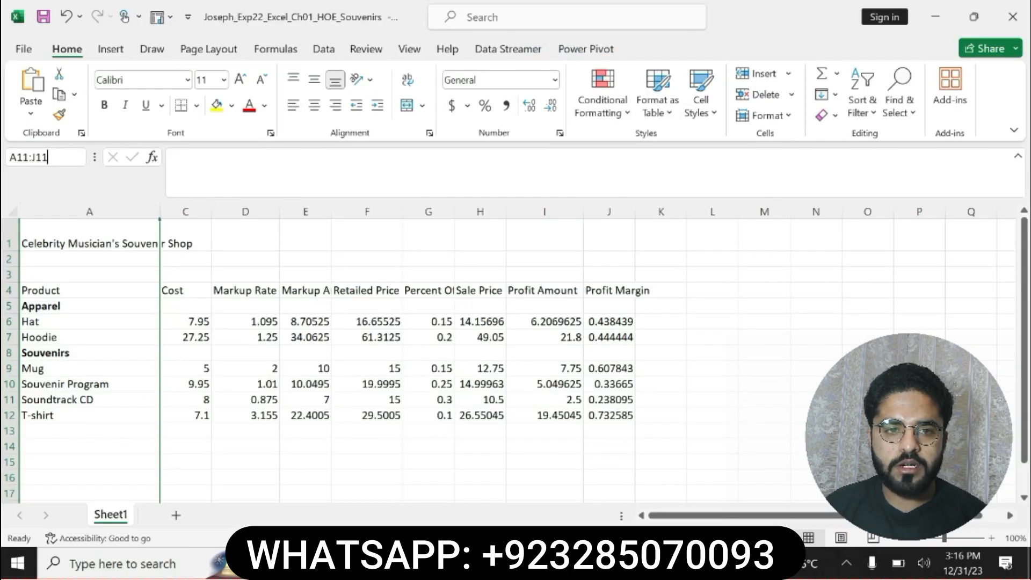
pyautogui.press('Return')
pyautogui.rightClick(52, 398)
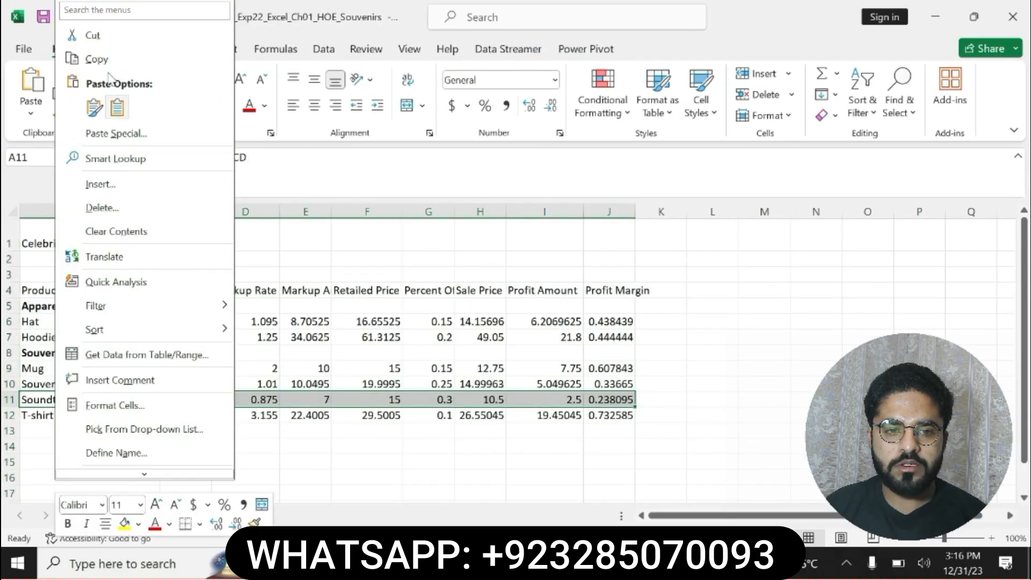
pyautogui.click(101, 36)
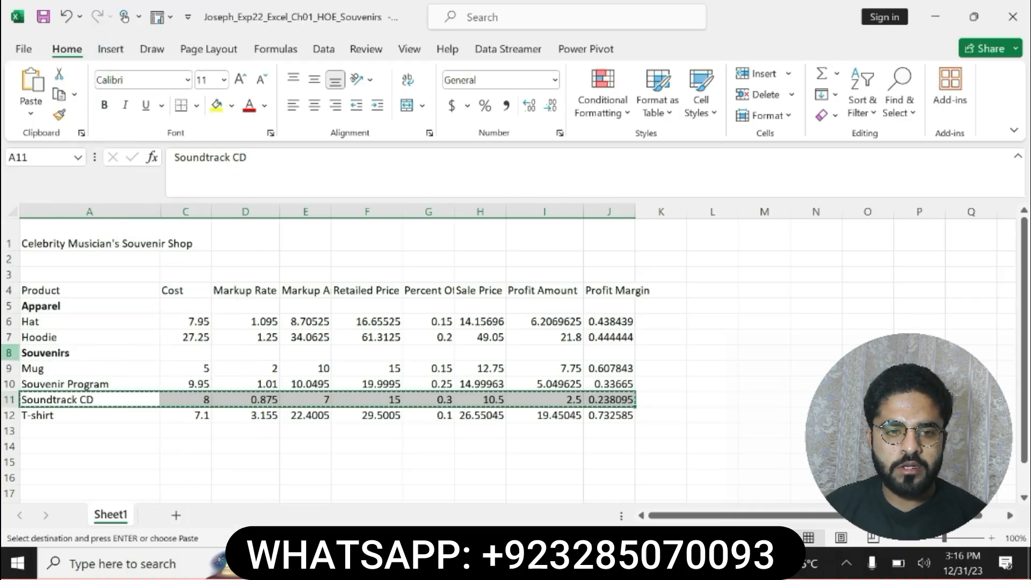
# Try pasting the cut cells directly over row 8, compare with step 13 in Word, and undo the paste
pyautogui.click(9, 352)
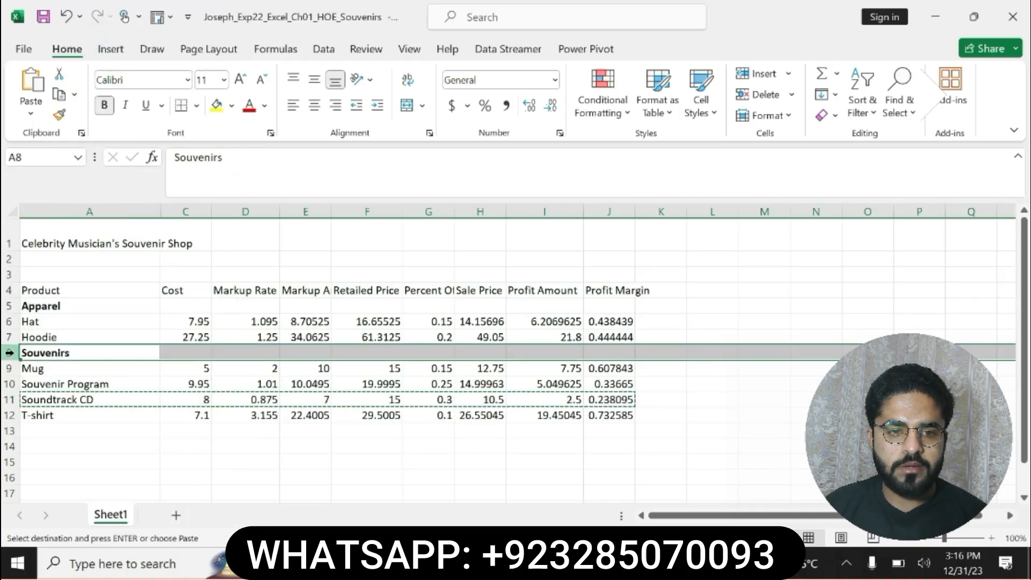
pyautogui.press('Return')
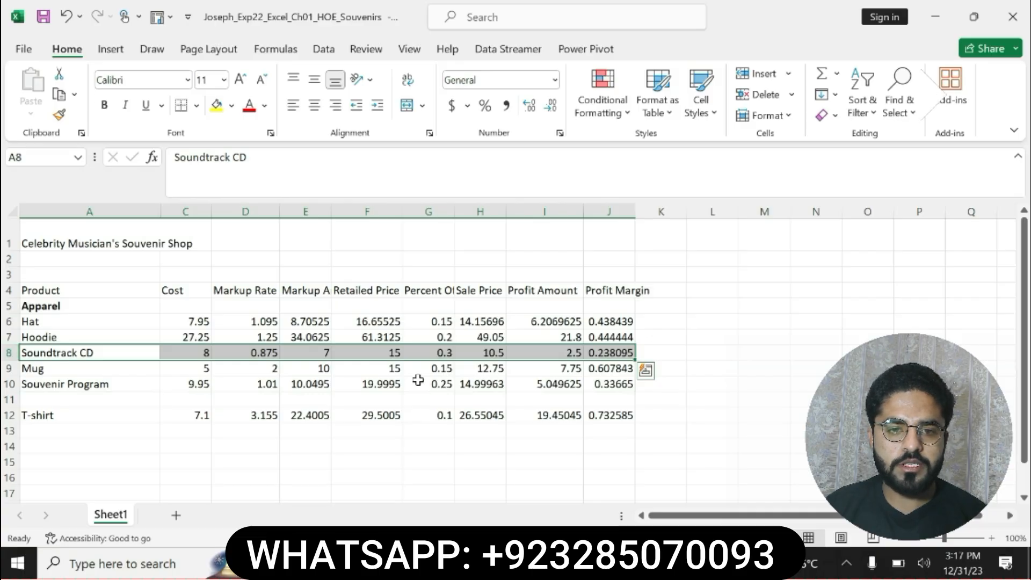
pyautogui.hotkey('alt', 'Tab')
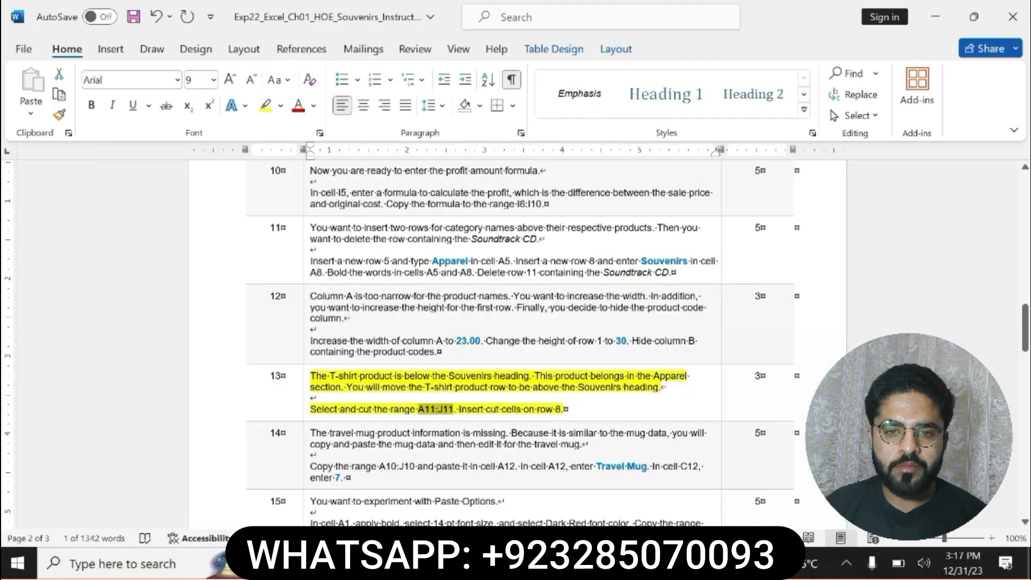
pyautogui.hotkey('alt', 'Tab')
pyautogui.hotkey('ctrl', 'z')
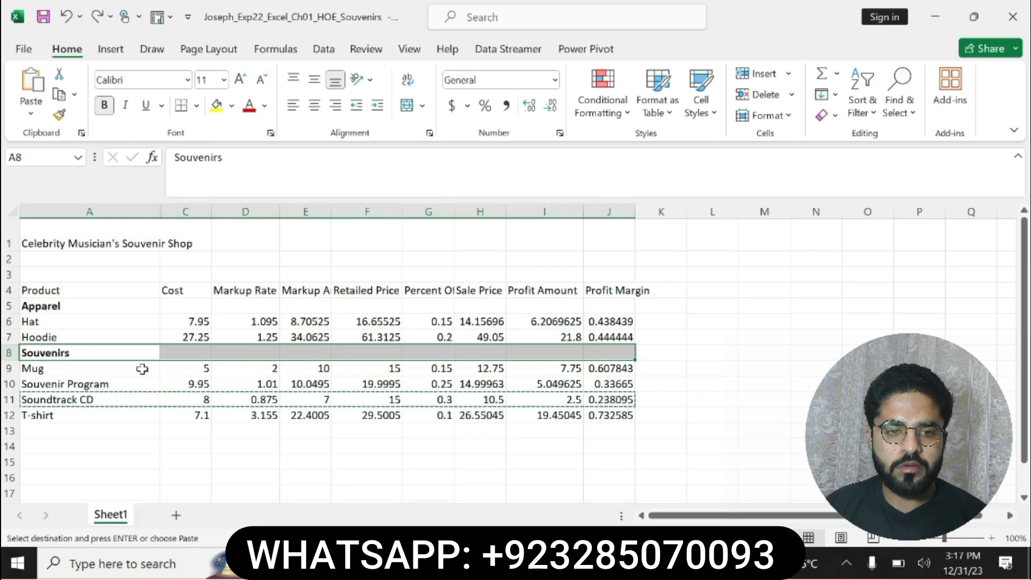
# Insert the cut cells at row 8, above the Souvenirs heading
pyautogui.rightClick(10, 353)
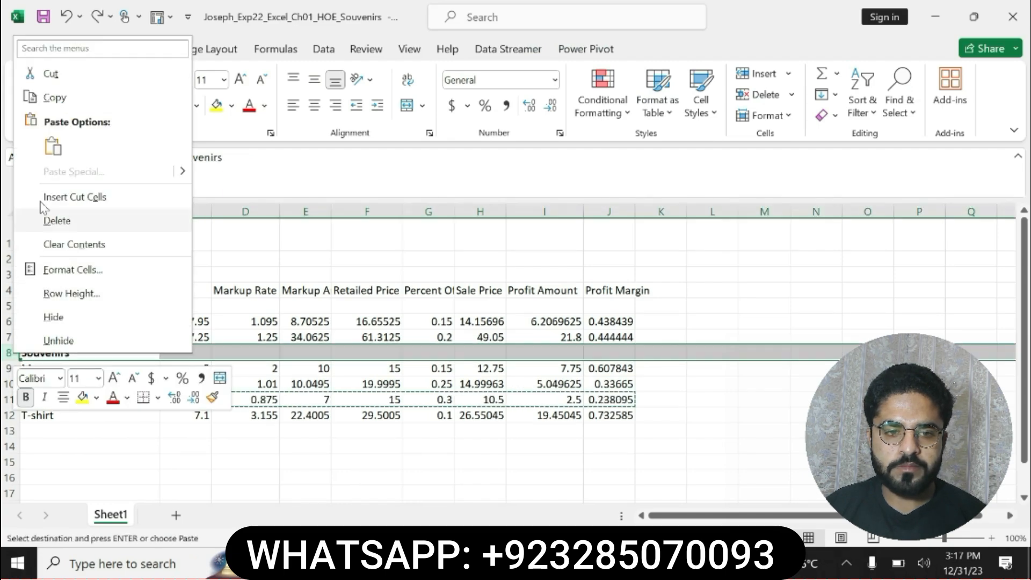
pyautogui.click(58, 196)
# In Word, remove the highlight from step 13 and highlight the whole step 14 instruction in yellow
pyautogui.hotkey('alt', 'Tab')
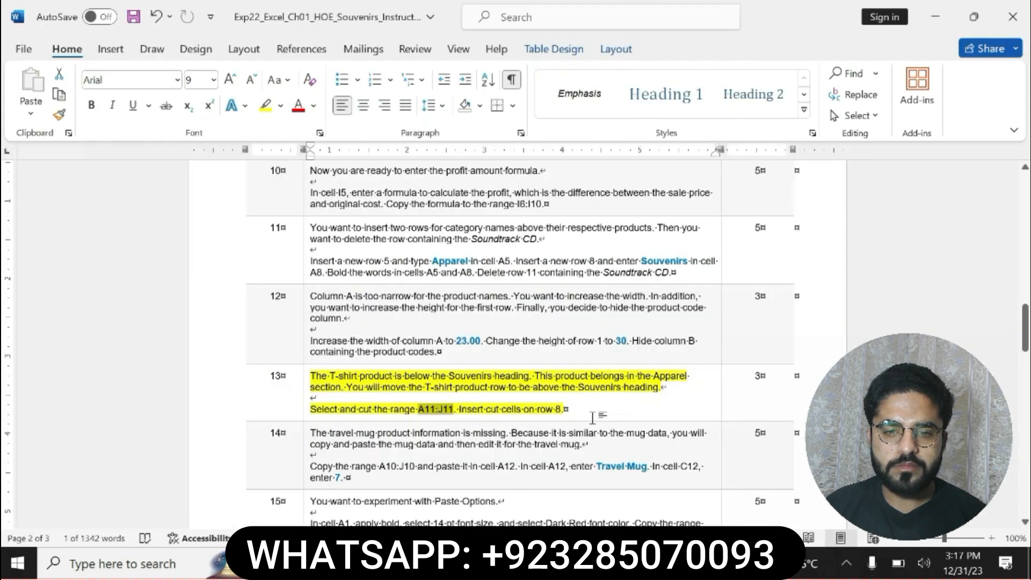
pyautogui.moveTo(310, 432); pyautogui.dragTo(352, 478)
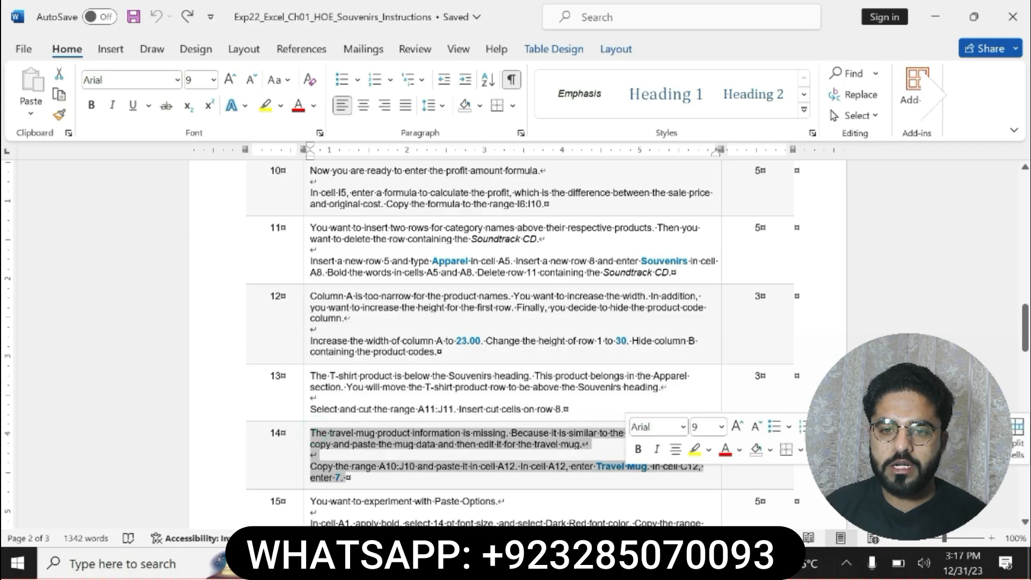
pyautogui.click(694, 449)
pyautogui.moveTo(310, 466); pyautogui.dragTo(350, 478)
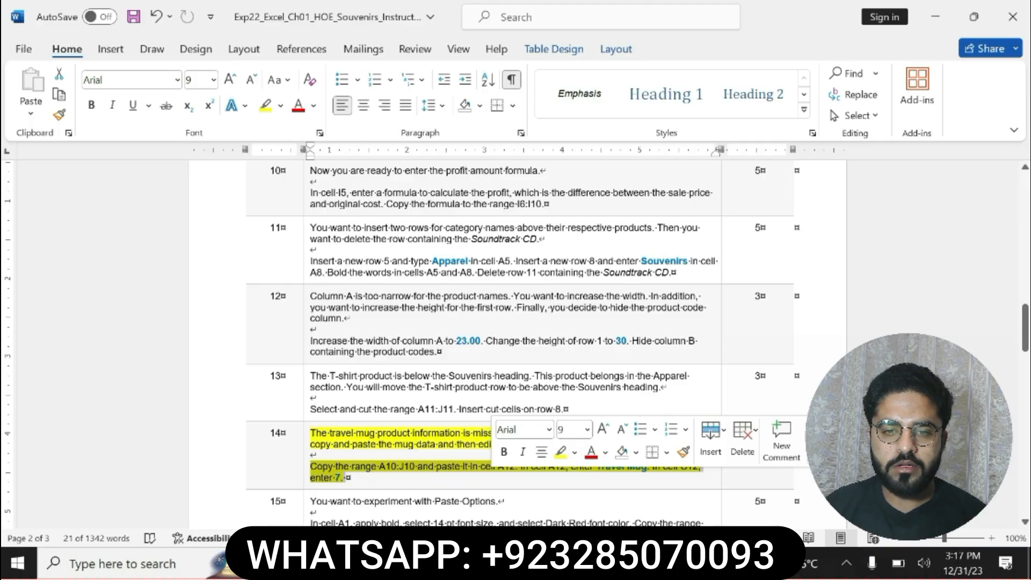
# Copy the range reference A10:J10 from step 14 in Word, use it to select that range in Excel, and copy the cells
pyautogui.click(305, 466)
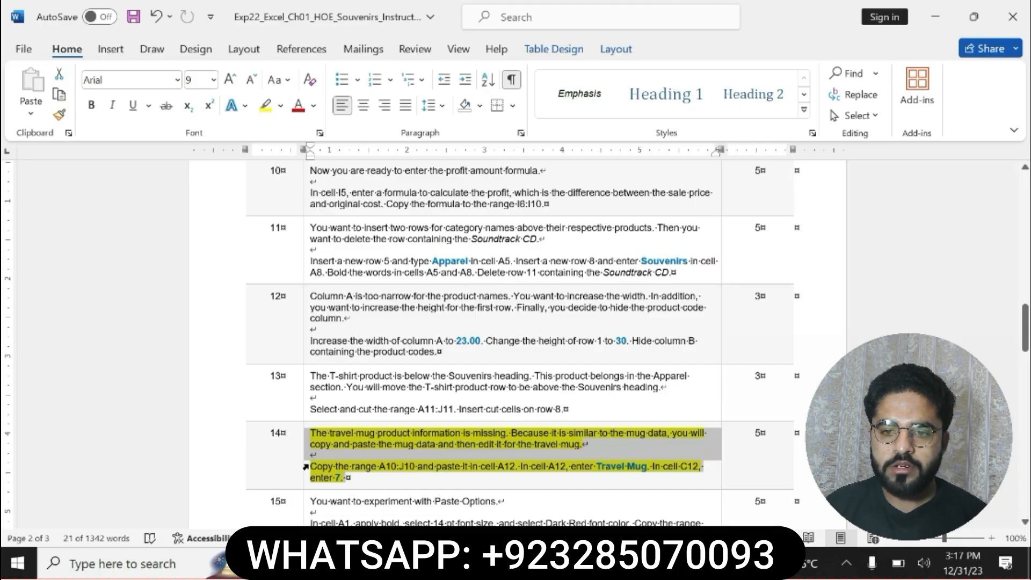
pyautogui.moveTo(305, 466); pyautogui.dragTo(516, 466)
pyautogui.click(382, 466)
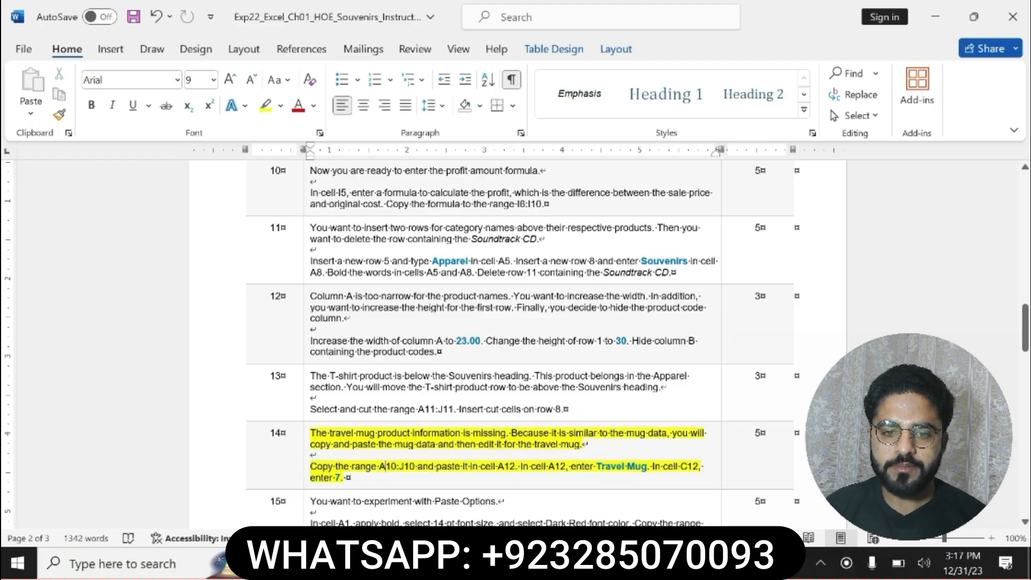
pyautogui.moveTo(380, 466); pyautogui.dragTo(413, 465)
pyautogui.hotkey('ctrl', 'c')
pyautogui.hotkey('alt', 'Tab')
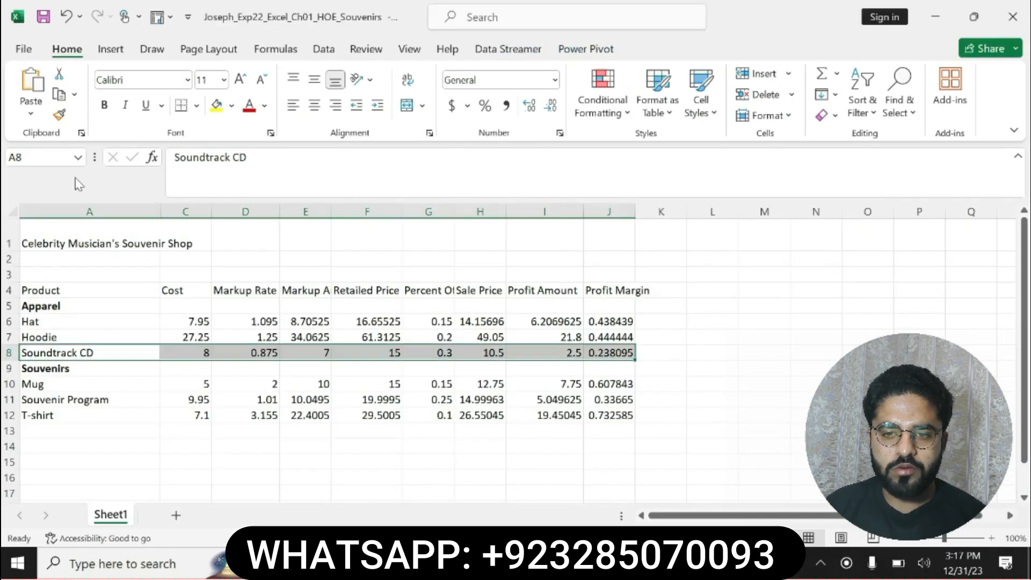
pyautogui.click(48, 158)
pyautogui.hotkey('ctrl', 'v')
pyautogui.press('Return')
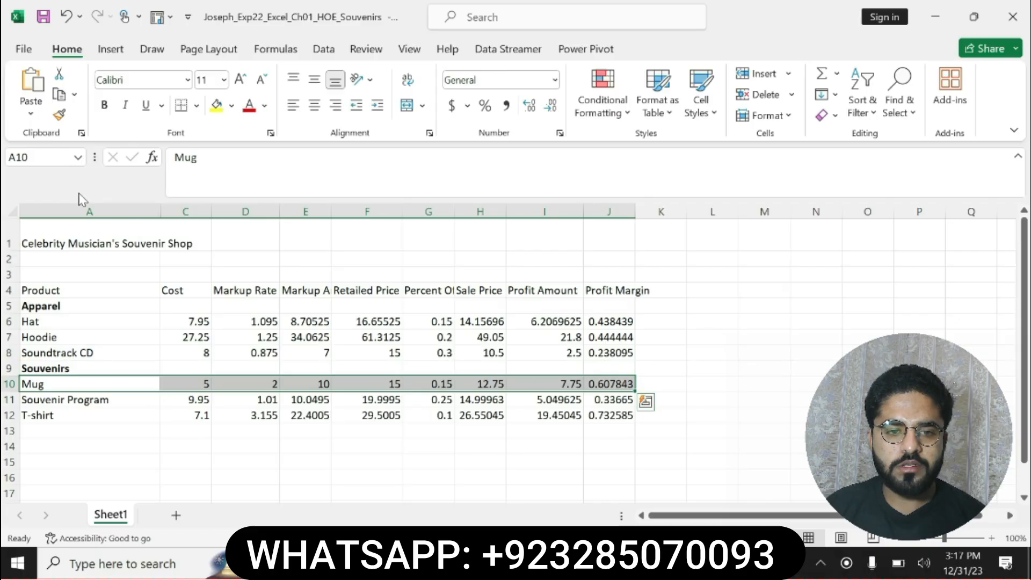
pyautogui.hotkey('ctrl', 'c')
# Check the destination in step 14 in Word and paste the copied mug row at cell A12 in Excel
pyautogui.hotkey('alt', 'Tab')
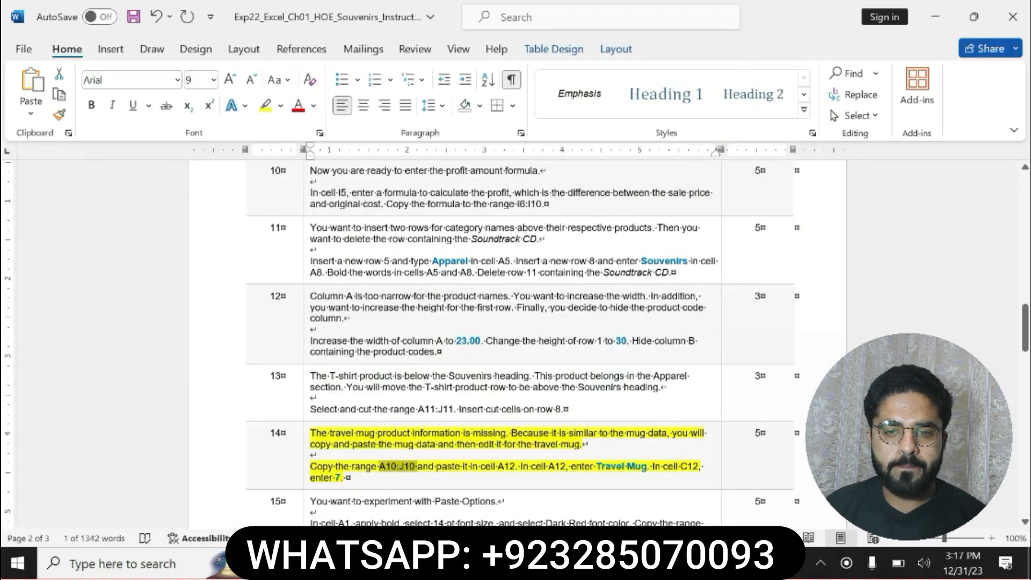
pyautogui.hotkey('alt', 'Tab')
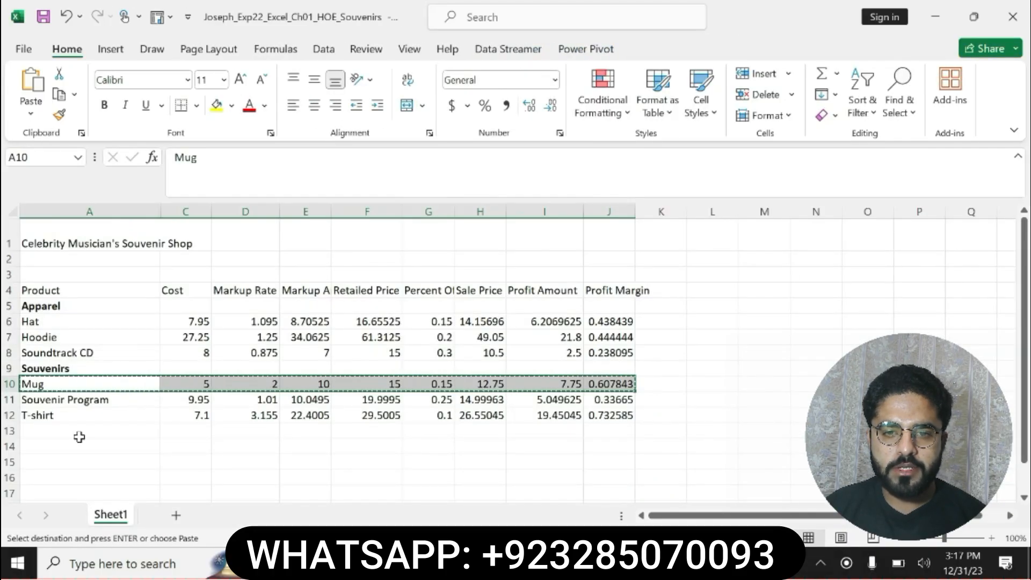
pyautogui.click(64, 415)
pyautogui.hotkey('ctrl', 'v')
# Copy the text Travel Mug from step 14 in Word and enter it in cell A12 in Excel
pyautogui.hotkey('alt', 'Tab')
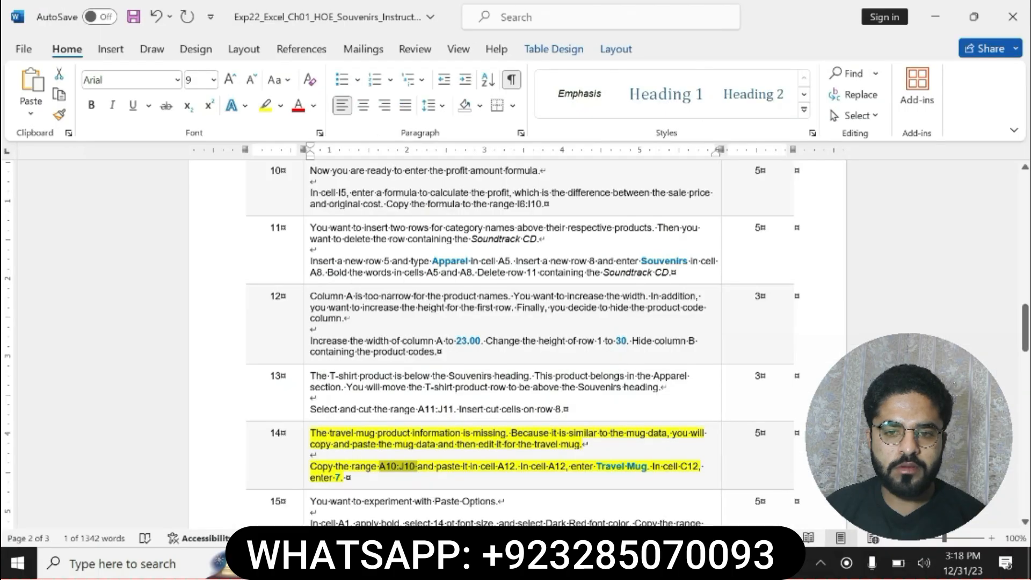
pyautogui.moveTo(596, 467); pyautogui.dragTo(647, 468)
pyautogui.hotkey('ctrl', 'c')
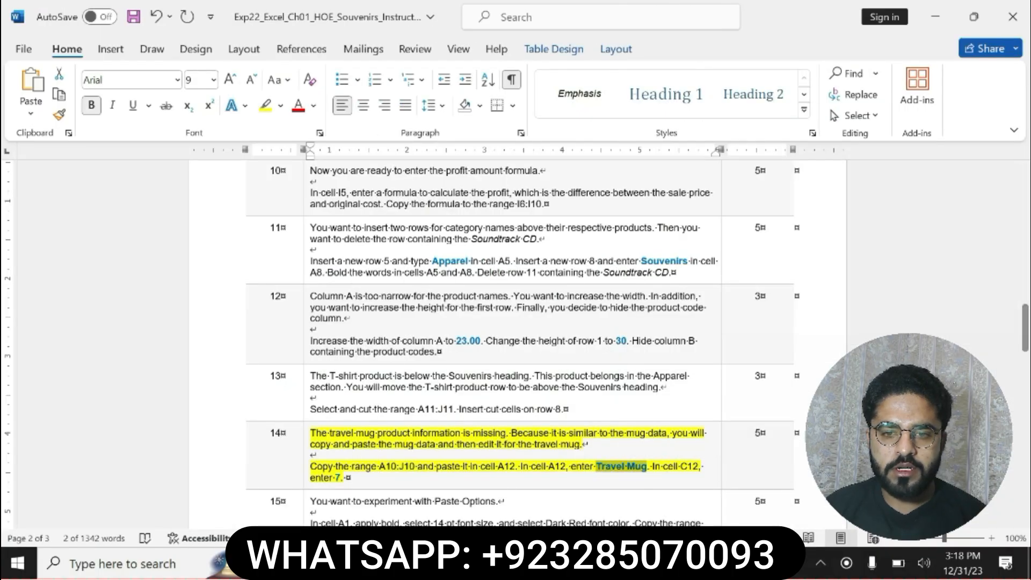
pyautogui.hotkey('alt', 'Tab')
pyautogui.click(75, 415)
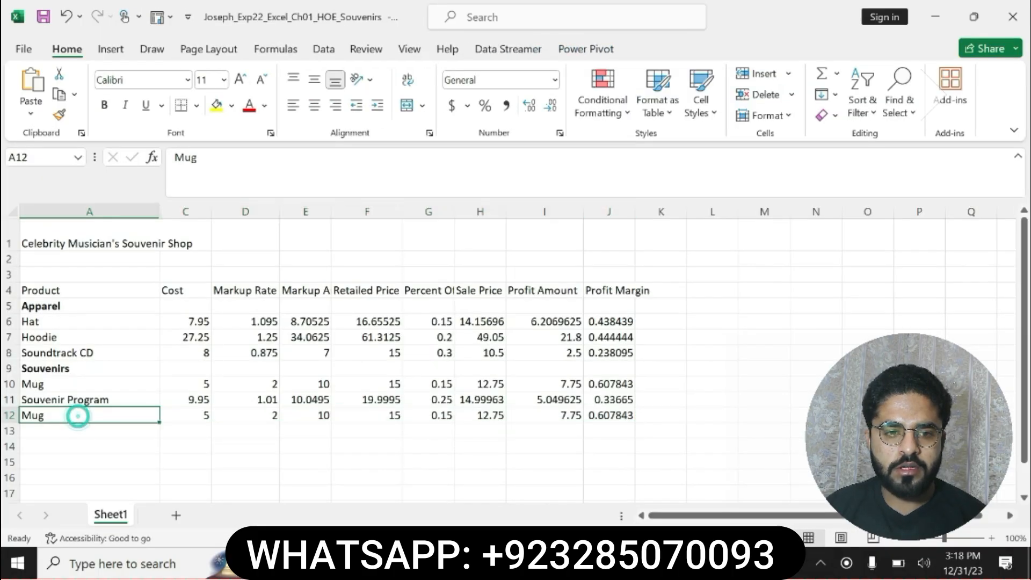
pyautogui.press('BackSpace')
pyautogui.hotkey('ctrl', 'v')
pyautogui.press('Return')
# Check step 14 in Word and set the travel mug's cost in cell C12 in Excel to 7
pyautogui.hotkey('alt', 'Tab')
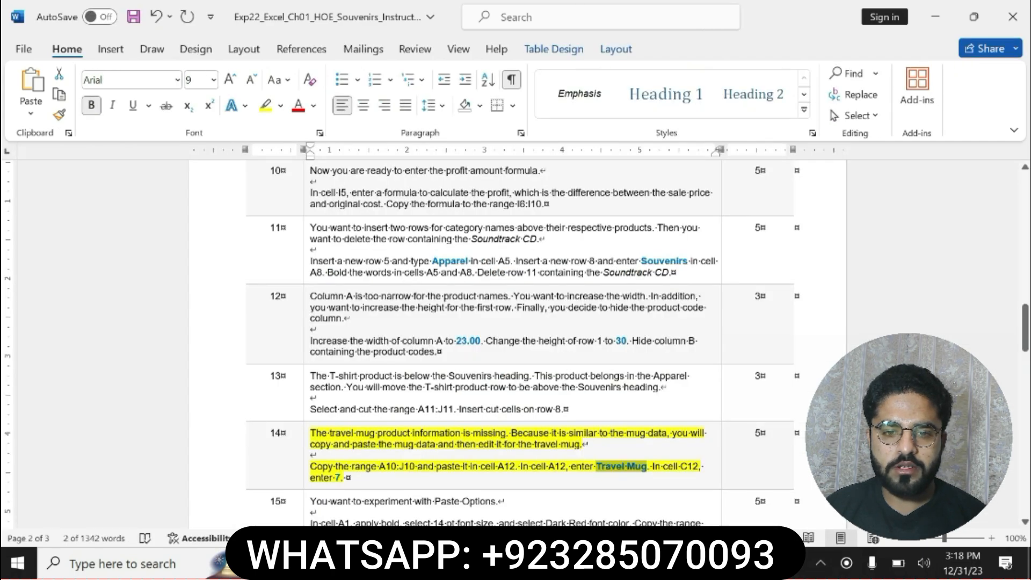
pyautogui.hotkey('alt', 'Tab')
pyautogui.click(193, 416)
pyautogui.doubleClick(183, 159)
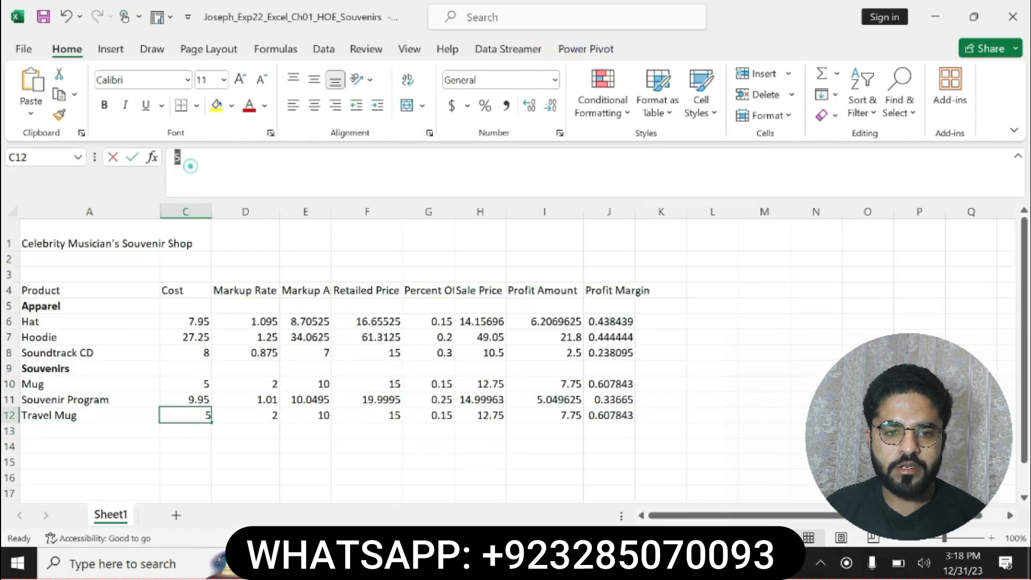
pyautogui.write('7')
pyautogui.press('Return')
# In Word, undo the highlight on step 14 and highlight the whole step 15 instruction in yellow
pyautogui.hotkey('alt', 'Tab')
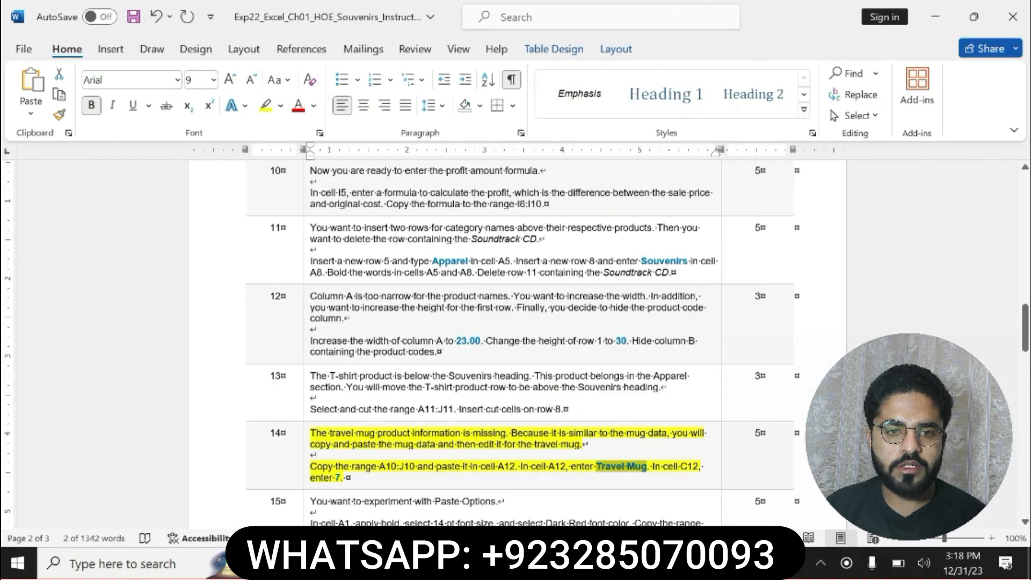
pyautogui.hotkey('ctrl', 'z')
pyautogui.scroll(-3, 515, 343)
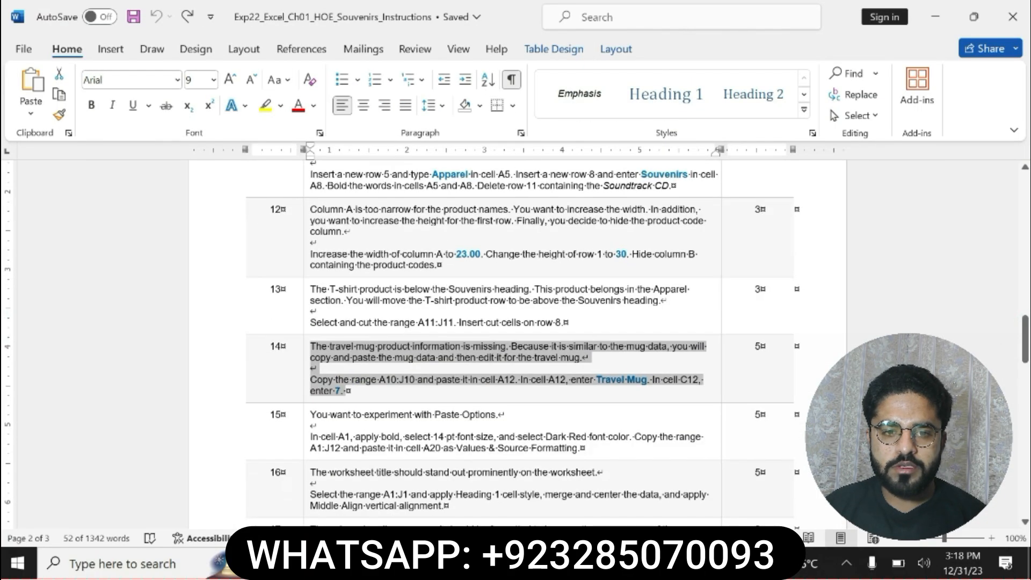
pyautogui.moveTo(310, 414)
pyautogui.mouseDown()
pyautogui.moveTo(411, 416)
pyautogui.moveTo(585, 448)
pyautogui.mouseUp()
pyautogui.click(647, 421)
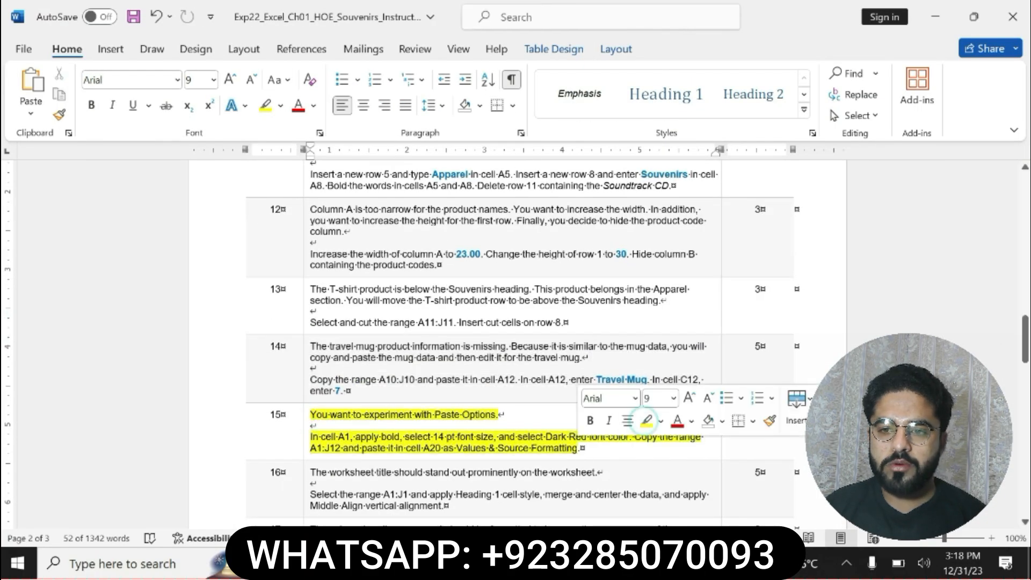
# Bold the words "In cell A1, apply bold, select 14 pt font size" in step 15
pyautogui.moveTo(311, 436); pyautogui.dragTo(529, 448)
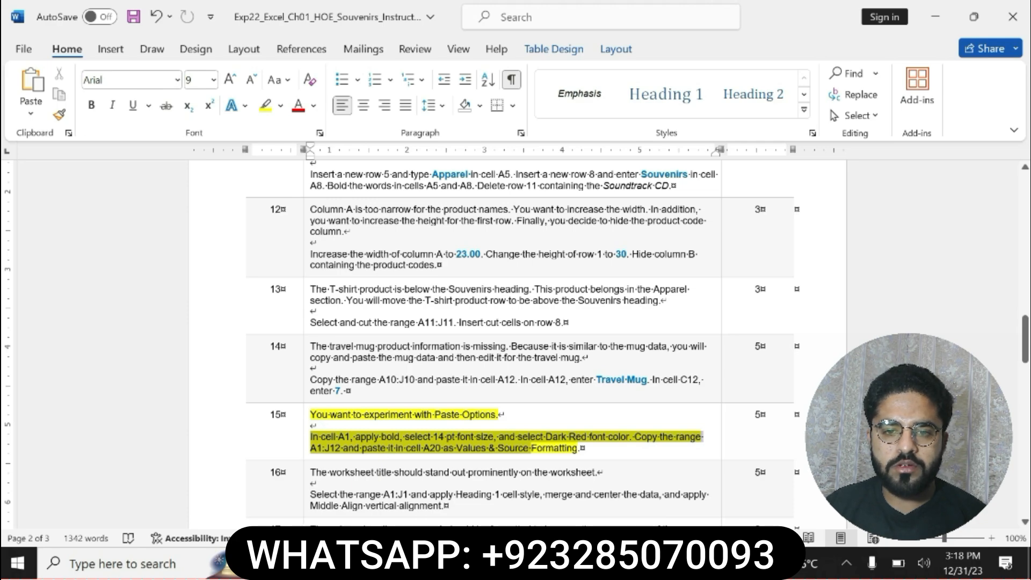
pyautogui.moveTo(530, 447); pyautogui.dragTo(580, 451)
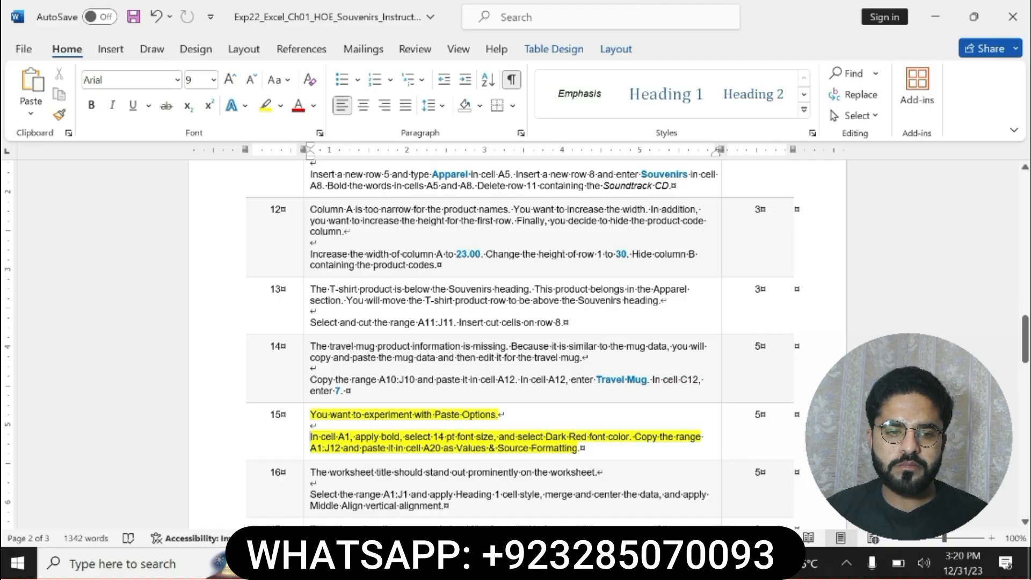
pyautogui.moveTo(506, 436); pyautogui.dragTo(311, 436)
pyautogui.click(326, 407)
# In Excel, format the title in cell A1 as bold, 14 pt, with Dark Red font color
pyautogui.hotkey('alt', 'Tab')
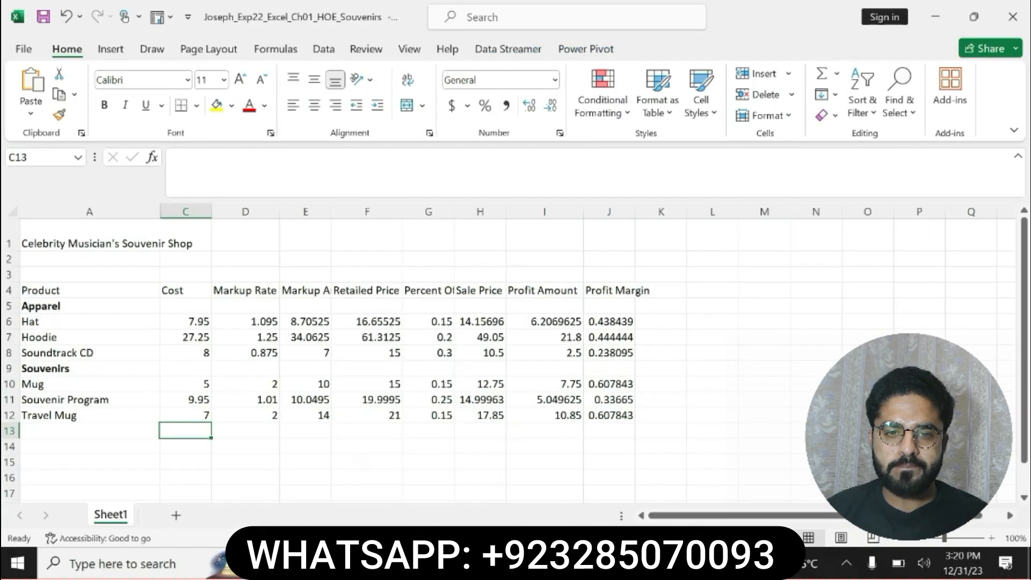
pyautogui.click(77, 237)
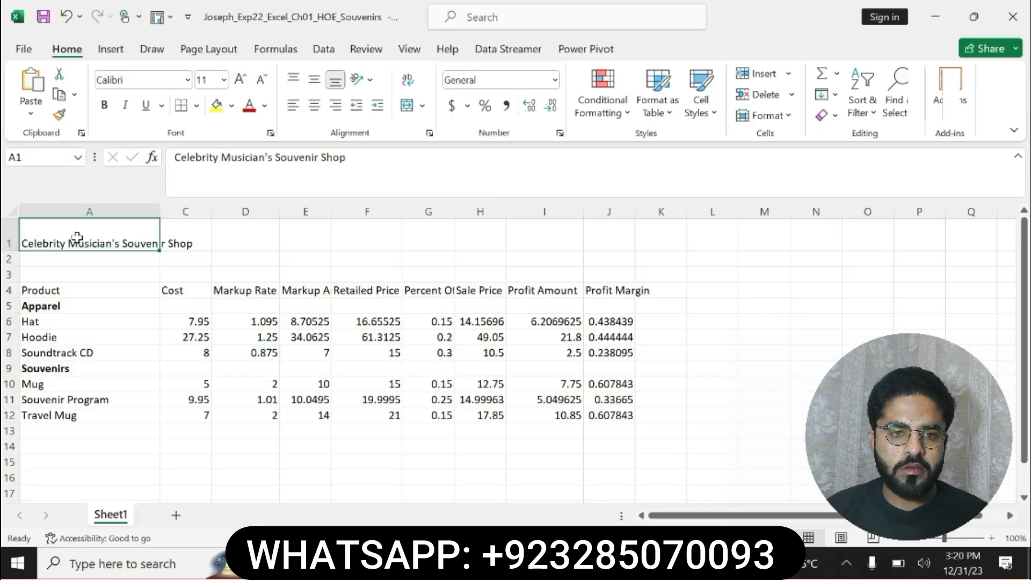
pyautogui.click(105, 105)
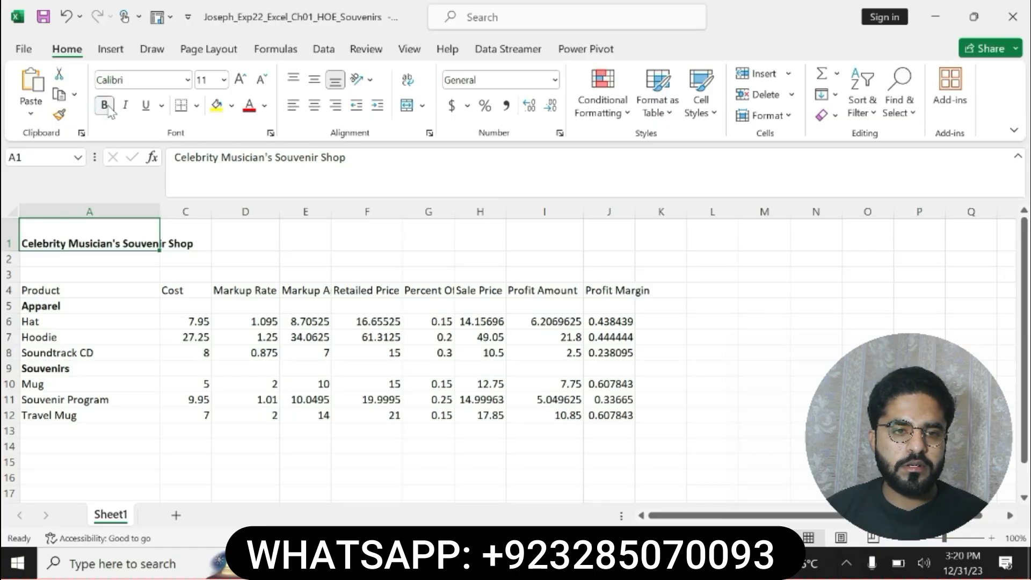
pyautogui.click(223, 80)
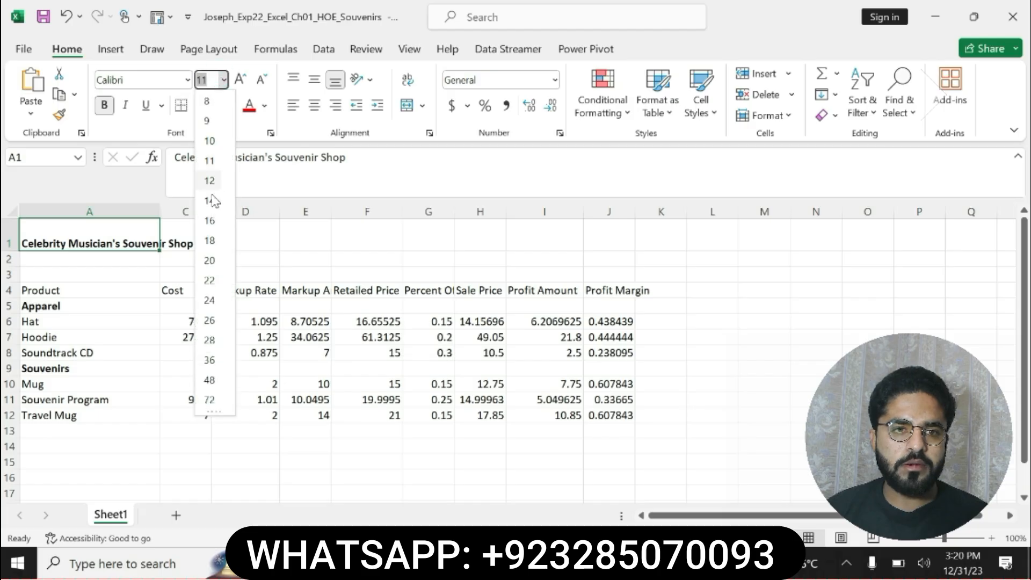
pyautogui.click(209, 181)
pyautogui.hotkey('alt', 'Tab')
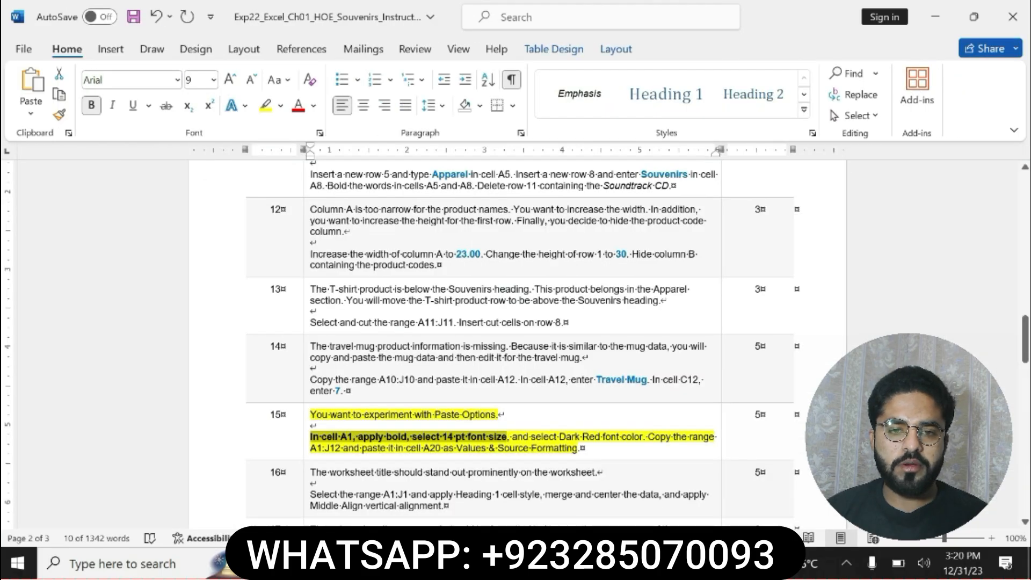
pyautogui.hotkey('alt', 'Tab')
pyautogui.click(264, 105)
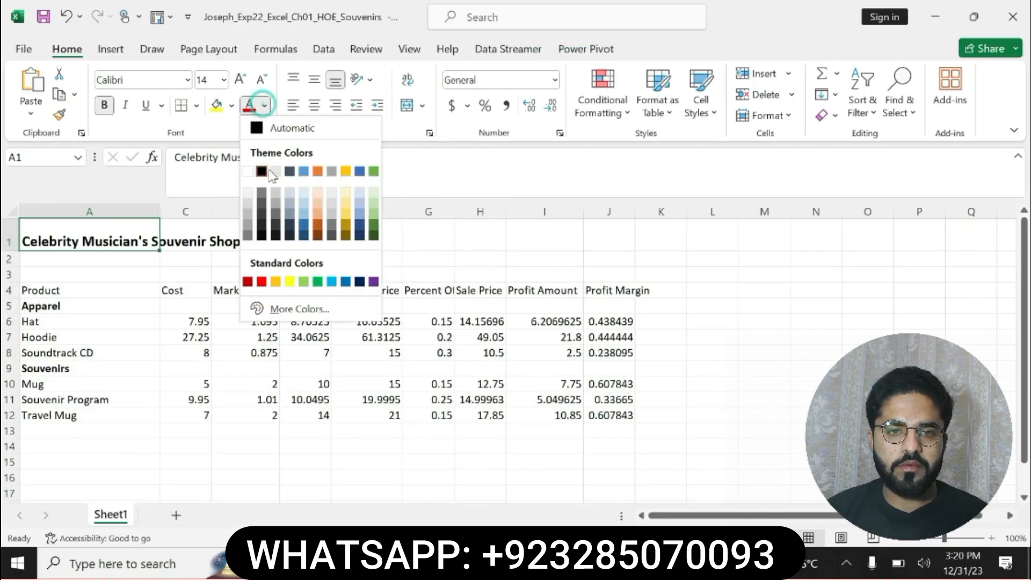
pyautogui.click(248, 280)
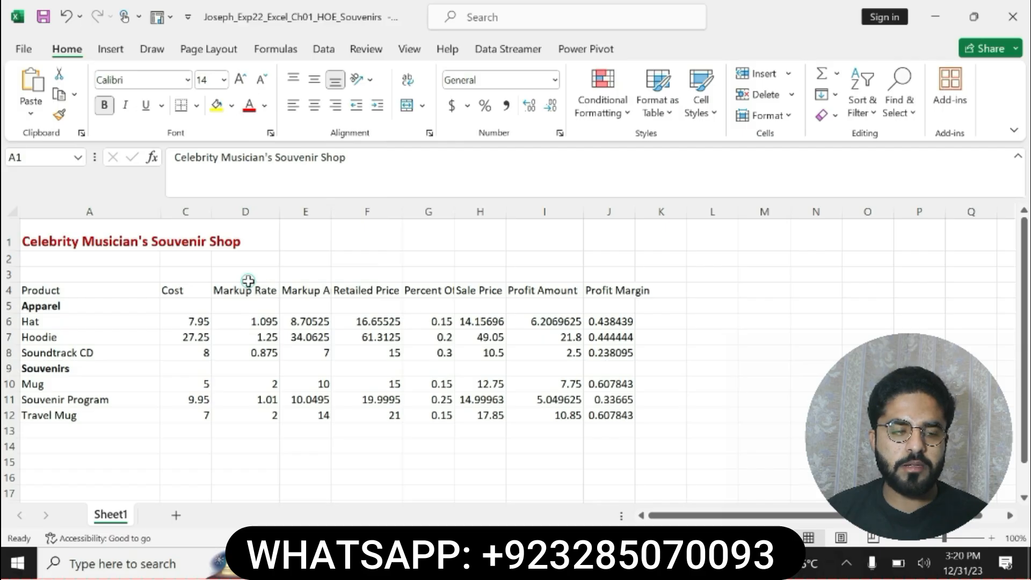
# Copy the range reference A1:J12 from step 15 in Word, use it to select that range in Excel, and copy the cells
pyautogui.hotkey('ctrl', 'c')
pyautogui.hotkey('alt', 'Tab')
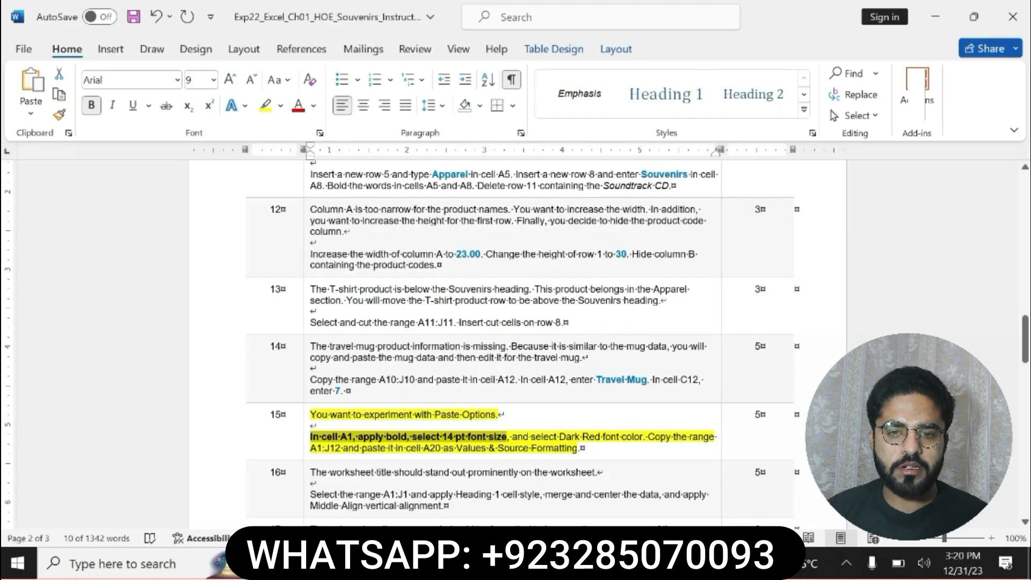
pyautogui.click(651, 434)
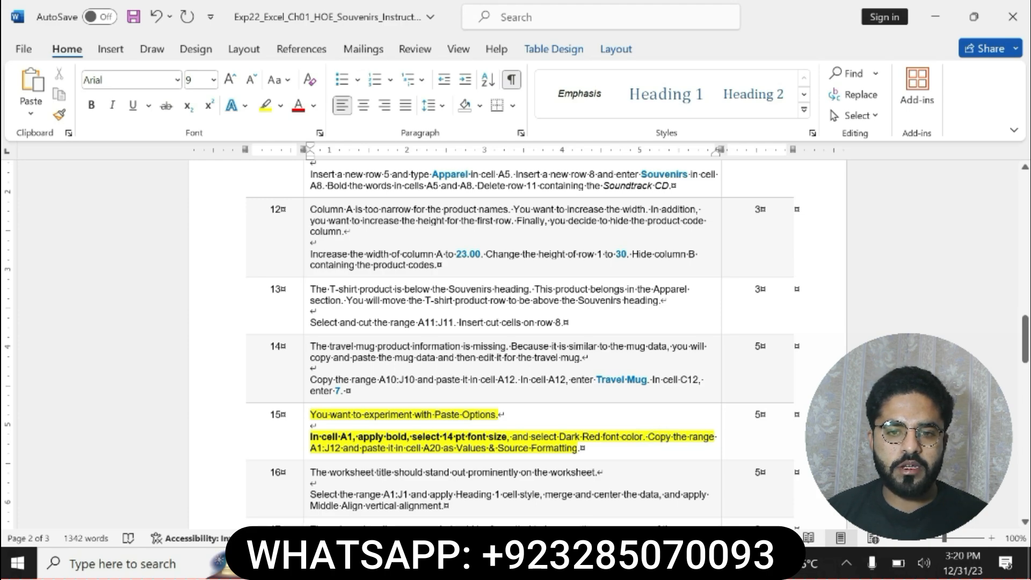
pyautogui.moveTo(341, 448); pyautogui.dragTo(311, 450)
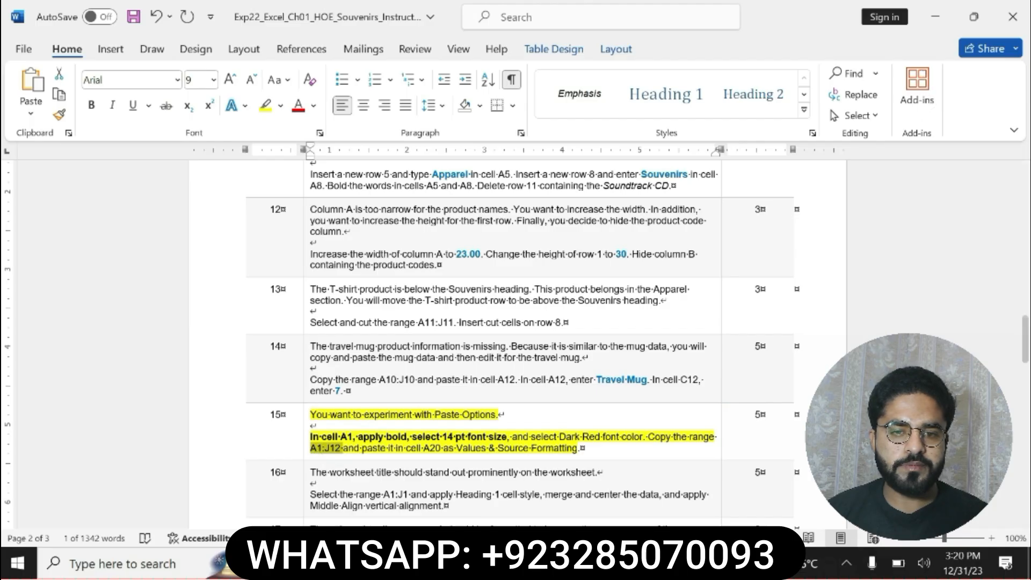
pyautogui.hotkey('alt', 'Tab')
pyautogui.click(34, 158)
pyautogui.hotkey('ctrl', 'v')
pyautogui.press('Return')
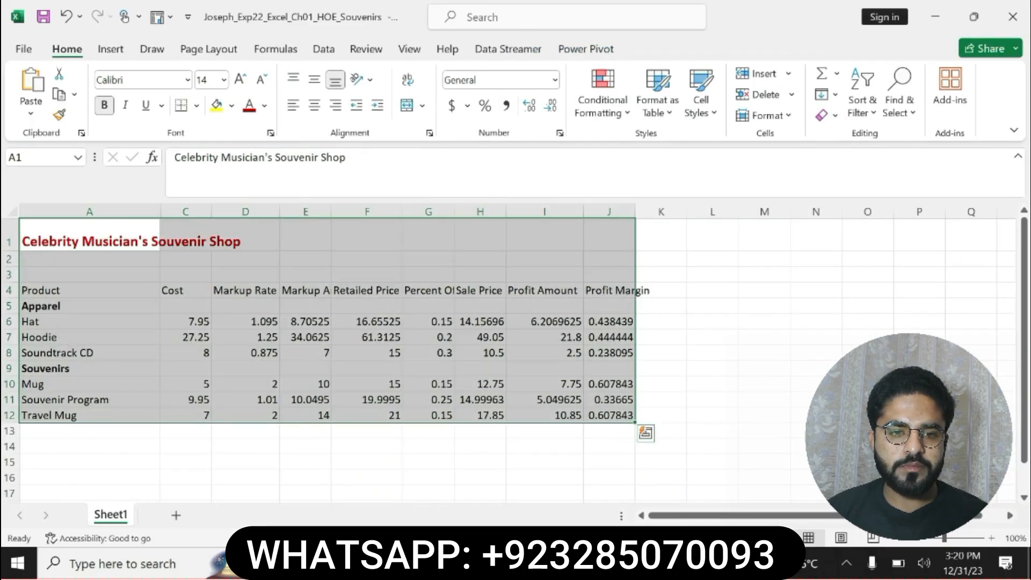
pyautogui.hotkey('ctrl', 'c')
# Go to cell A20 and paste the copied range there
pyautogui.click(35, 159)
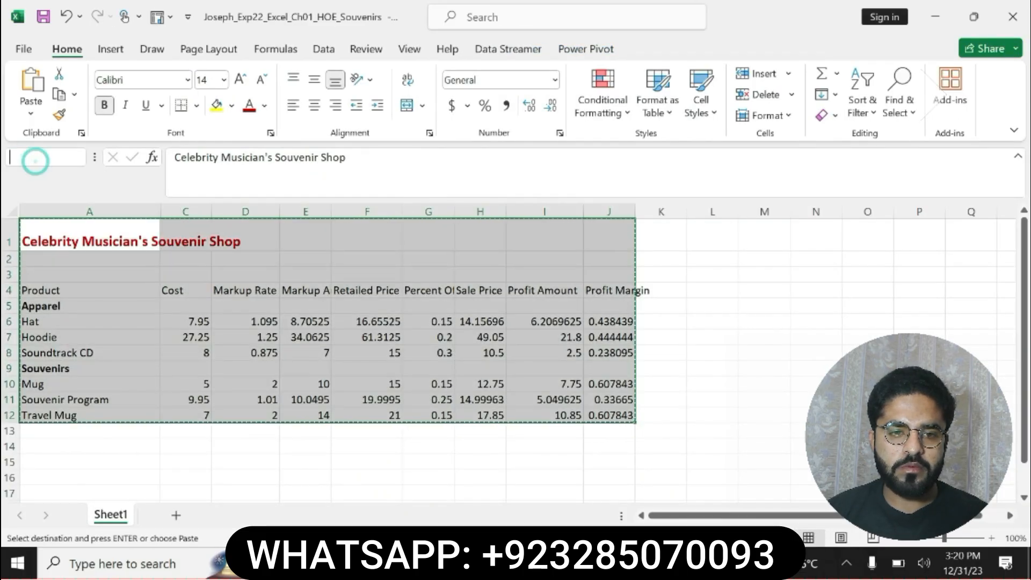
pyautogui.write('a20')
pyautogui.press('Return')
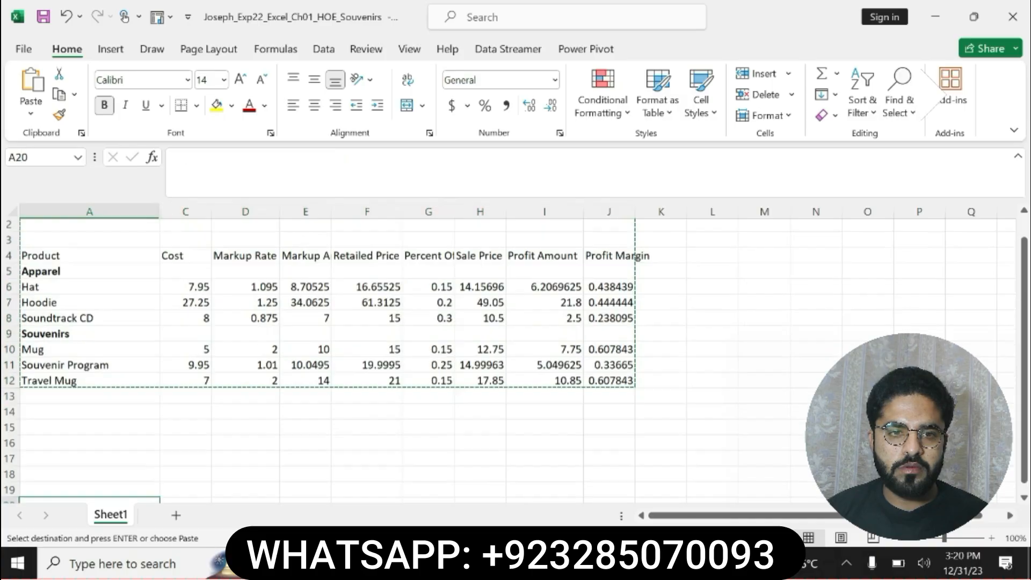
pyautogui.hotkey('ctrl', 'v')
pyautogui.press('Return')
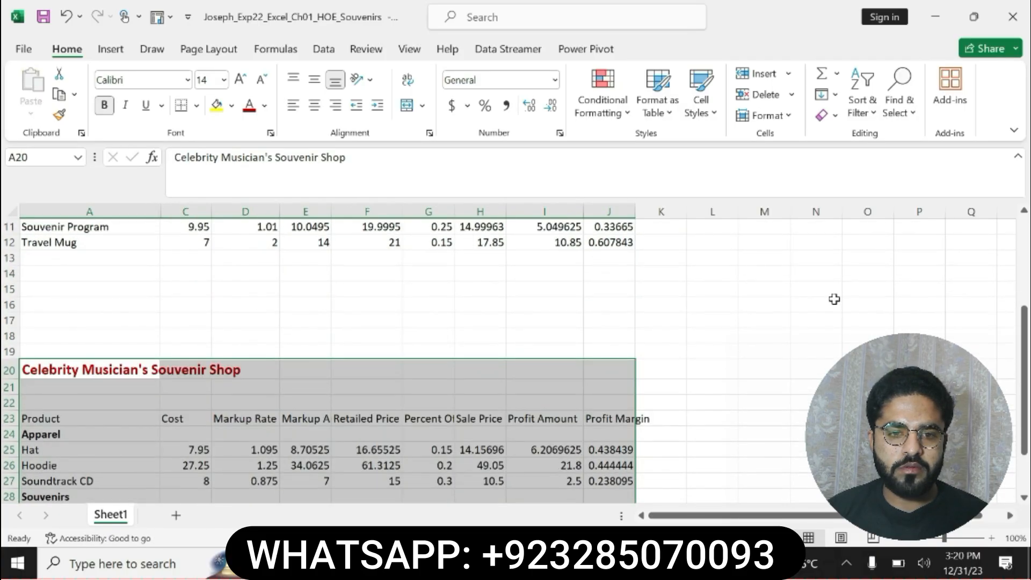
pyautogui.moveTo(1023, 376); pyautogui.dragTo(1023, 286)
# In Word, undo the bold and yellow highlight on step 15 and select the whole step 16 instruction
pyautogui.hotkey('alt', 'Tab')
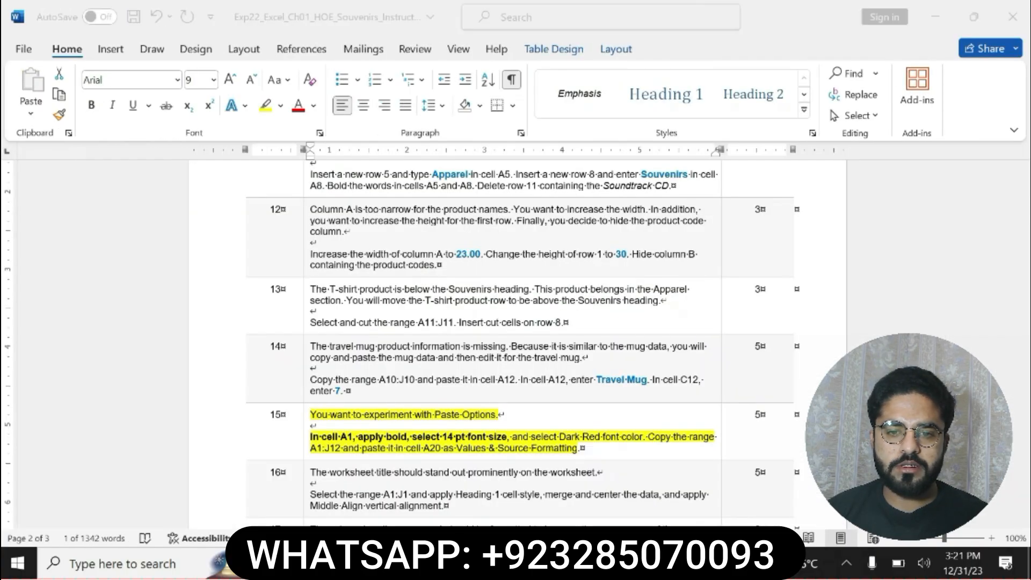
pyautogui.hotkey('ctrl', 'z')
pyautogui.hotkey('ctrl', 'z')
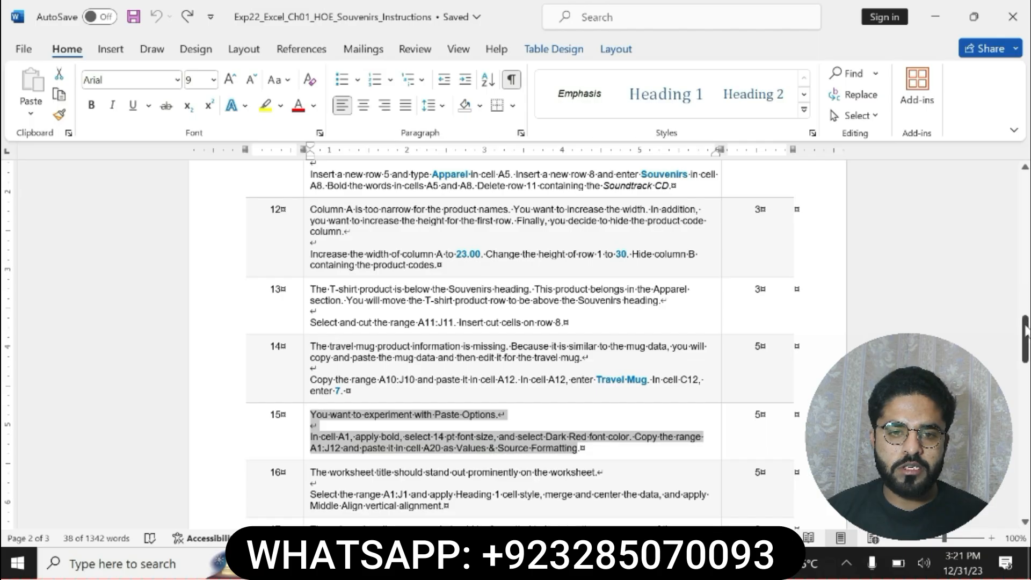
pyautogui.moveTo(1025, 339); pyautogui.dragTo(1025, 354)
pyautogui.moveTo(311, 361); pyautogui.dragTo(445, 394)
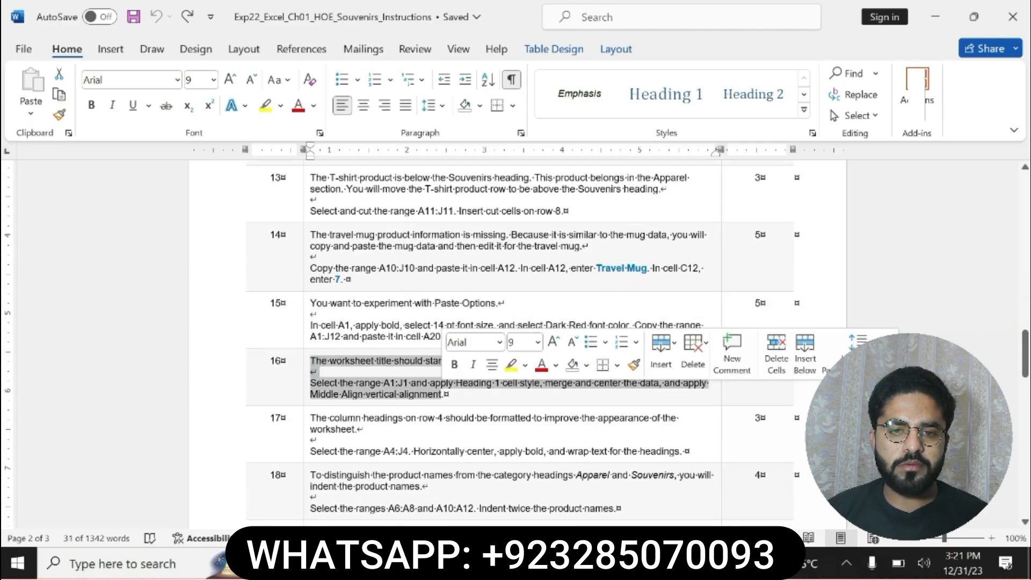